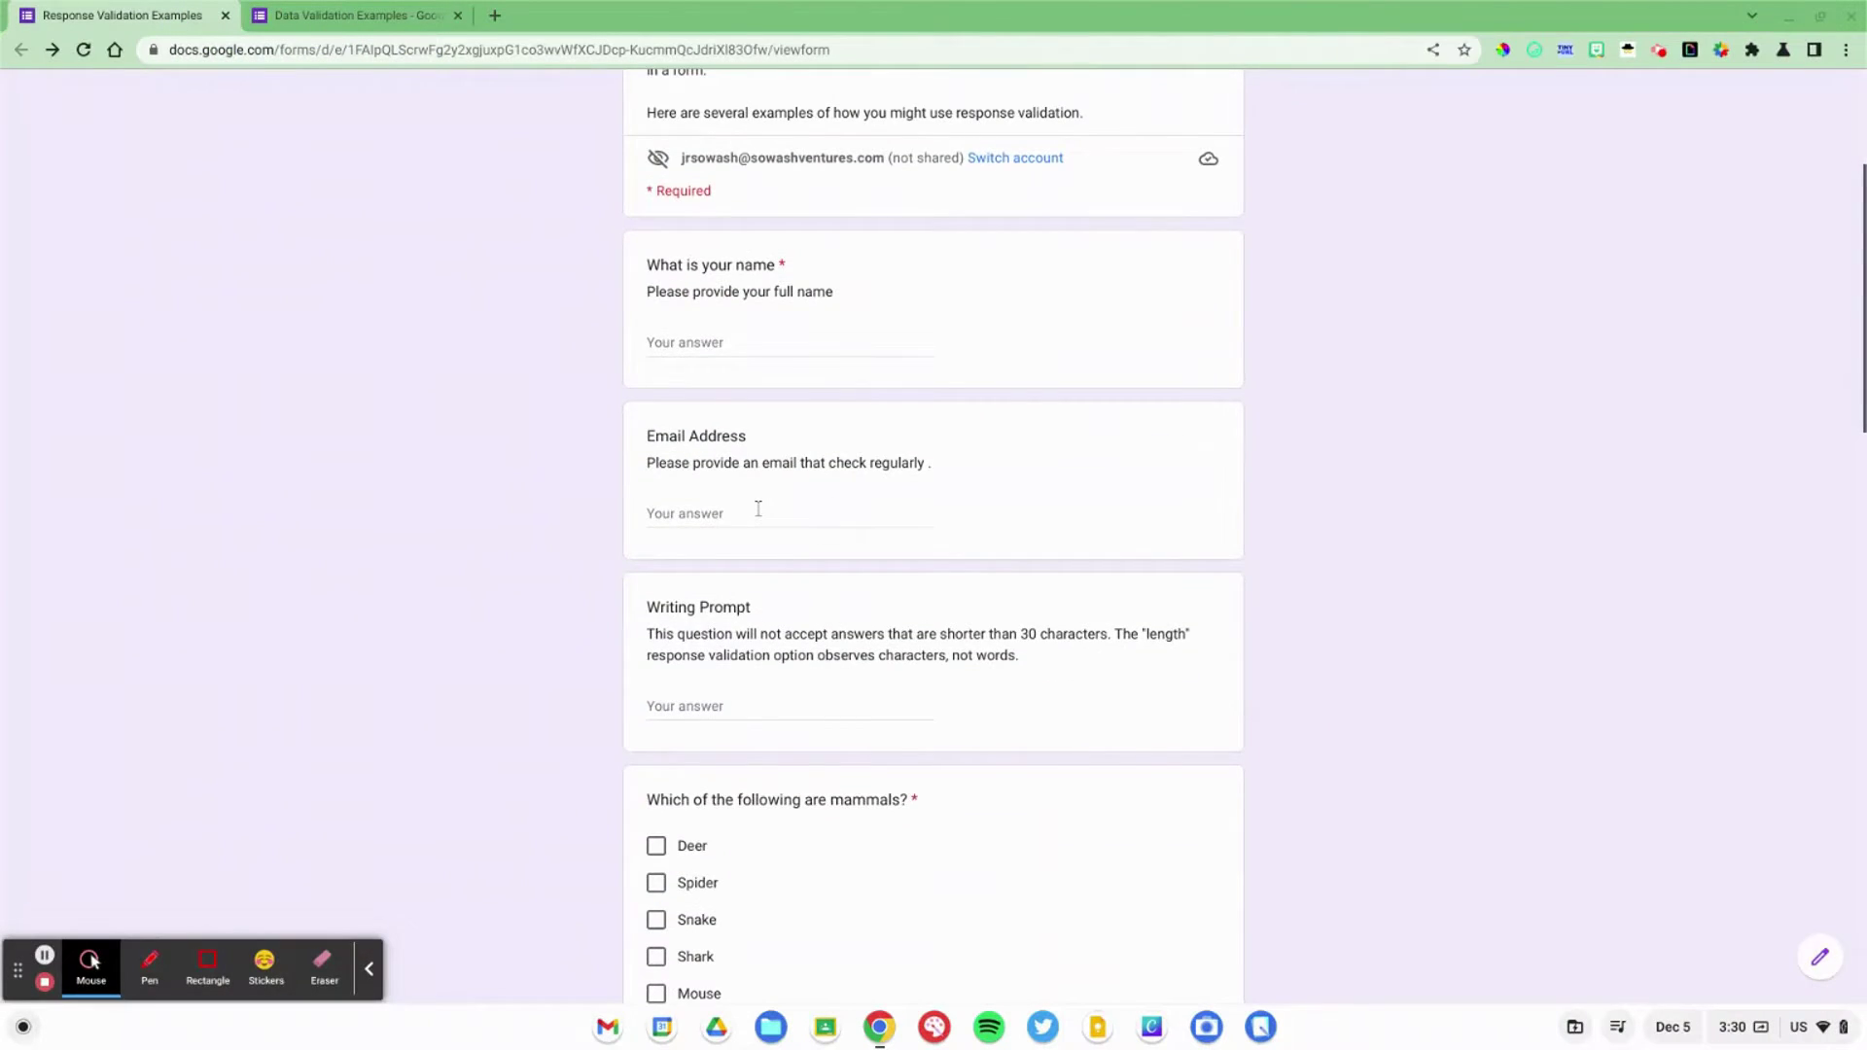
Step: Replace the invalid email answer with a valid .org address so the warning clears
scroll(758, 509, "up", 5)
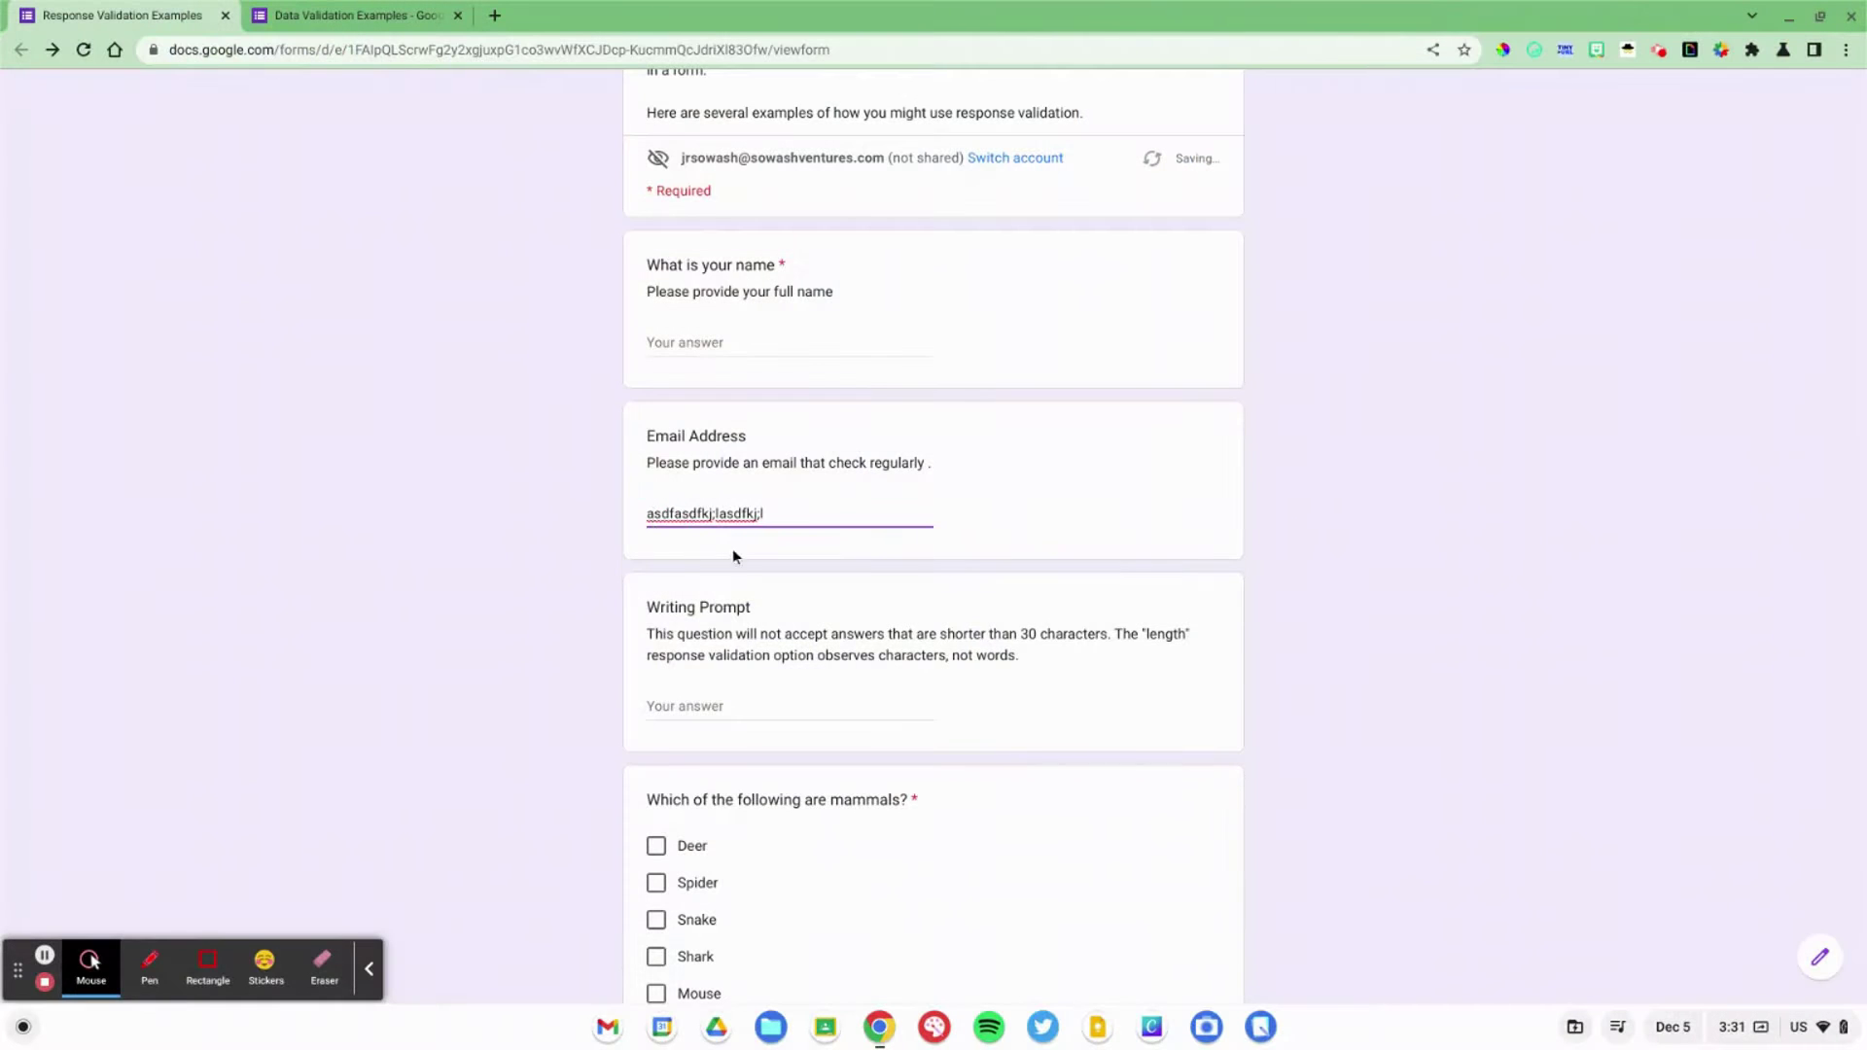
left_click(733, 556)
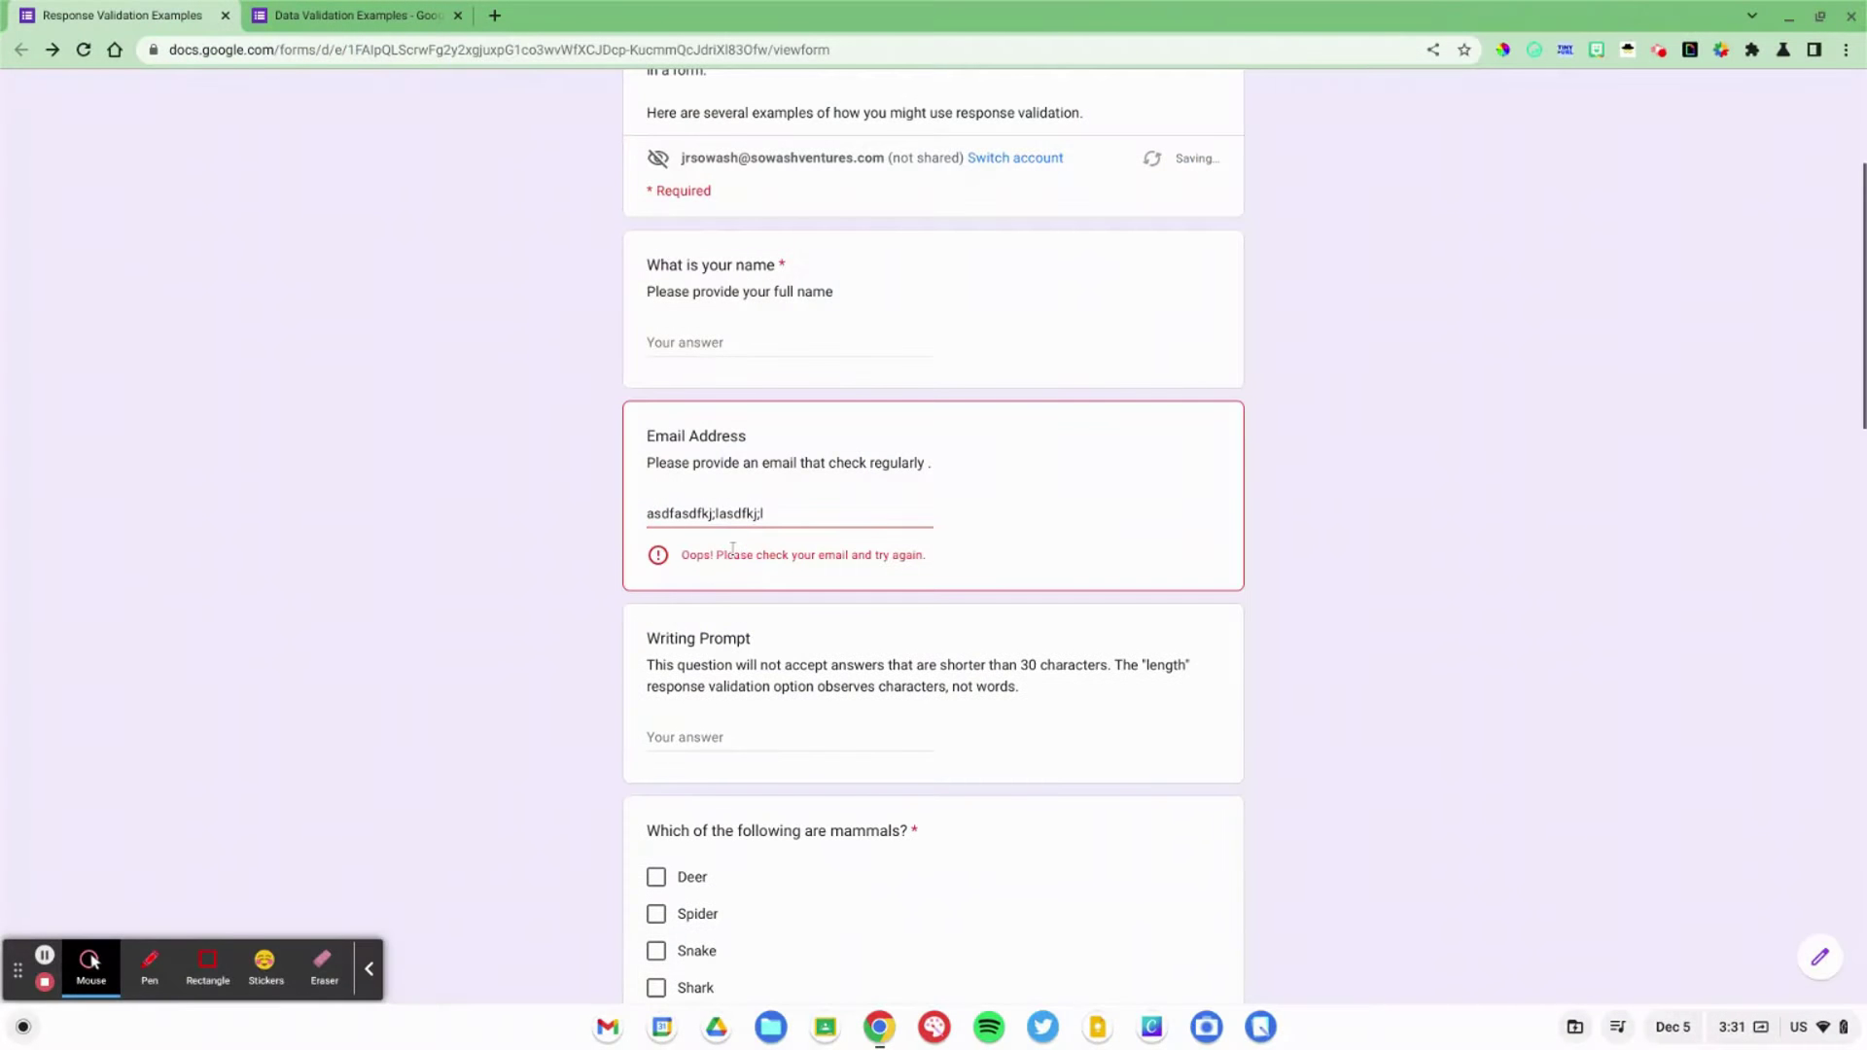
scroll(749, 576, "up", 5)
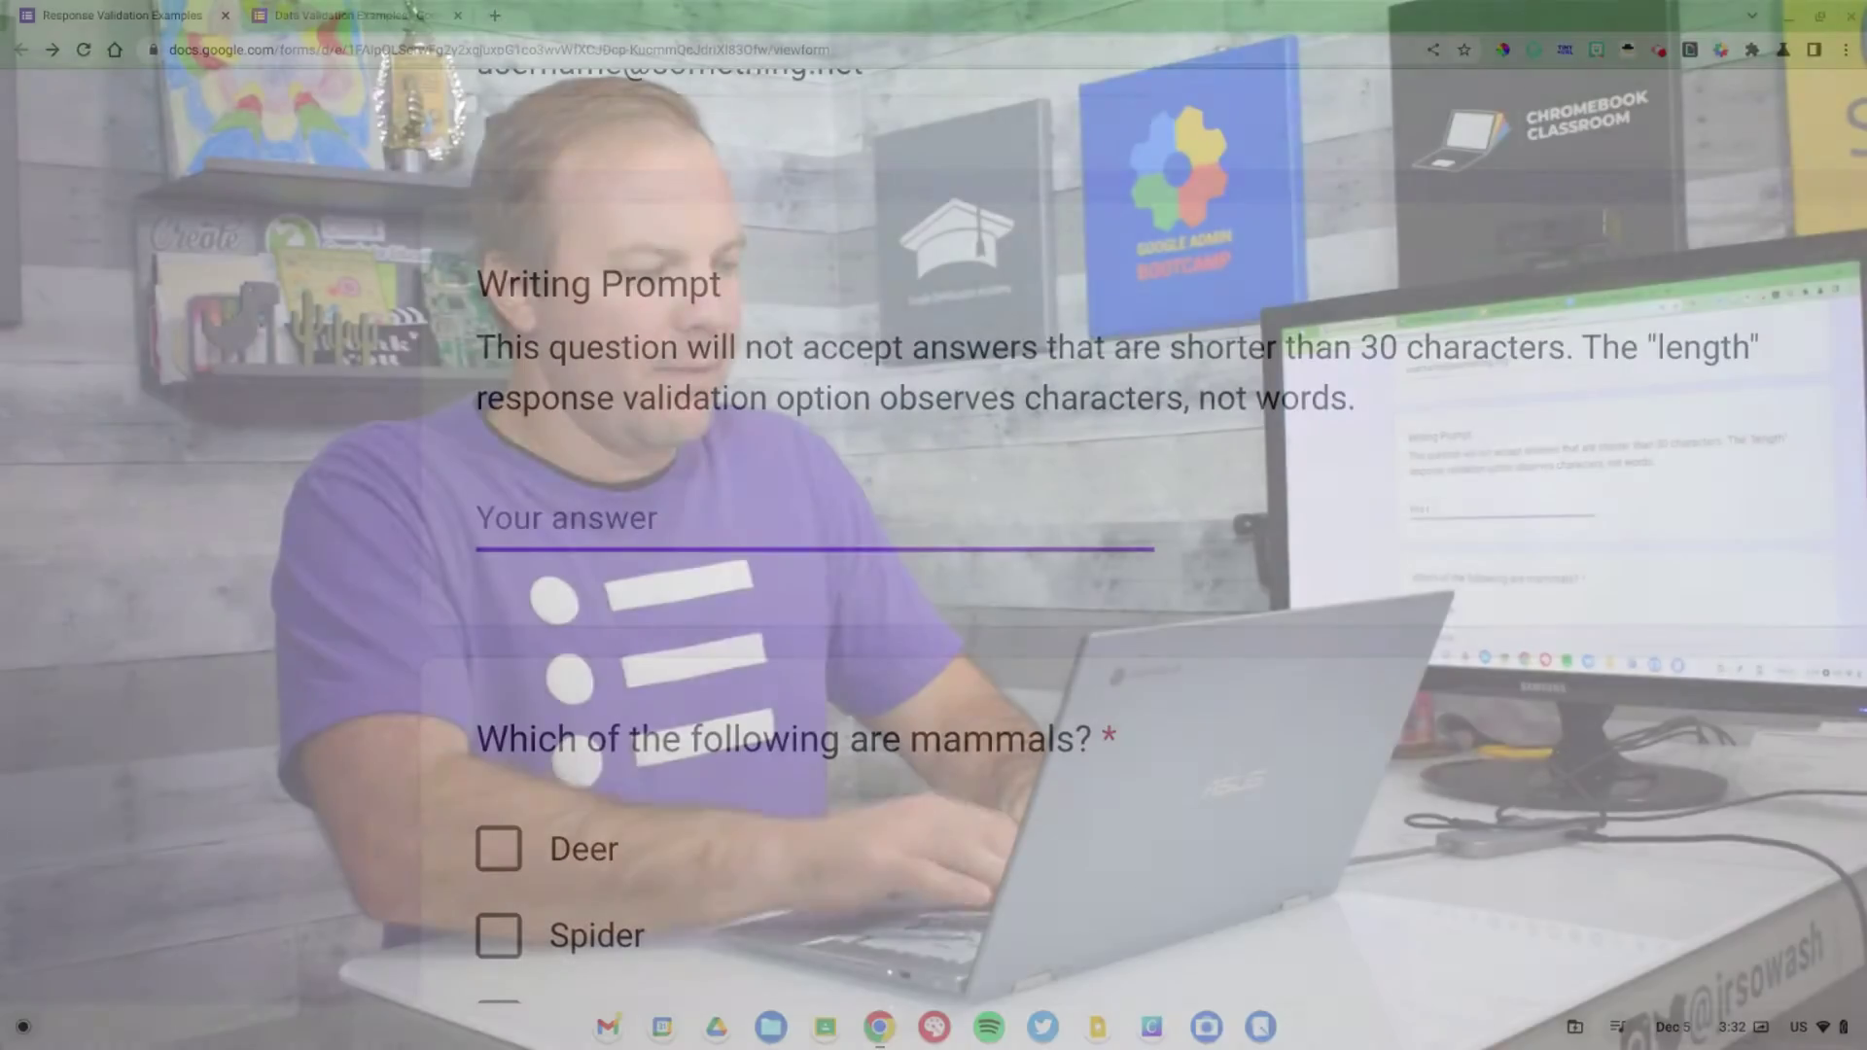
Step: Replace the too-short Writing Prompt answer with a sentence over 30 characters
type("this is cool")
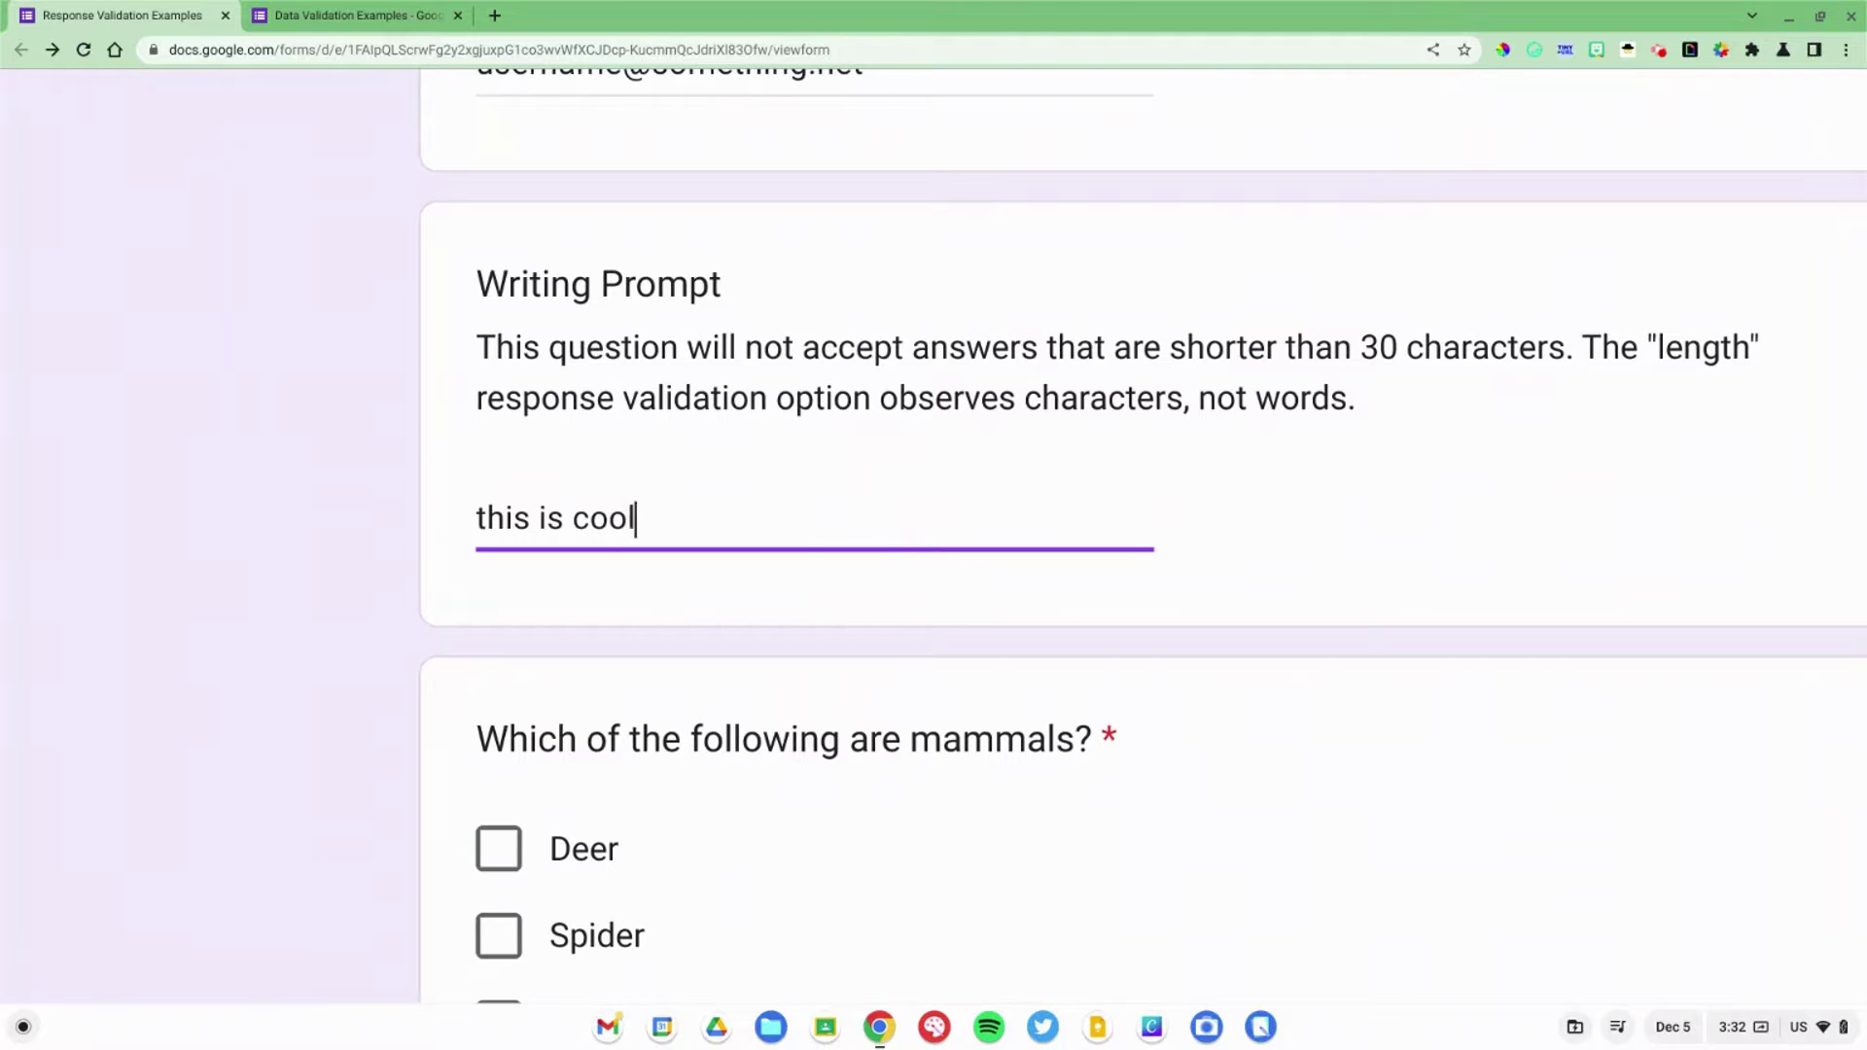
left_click(440, 528)
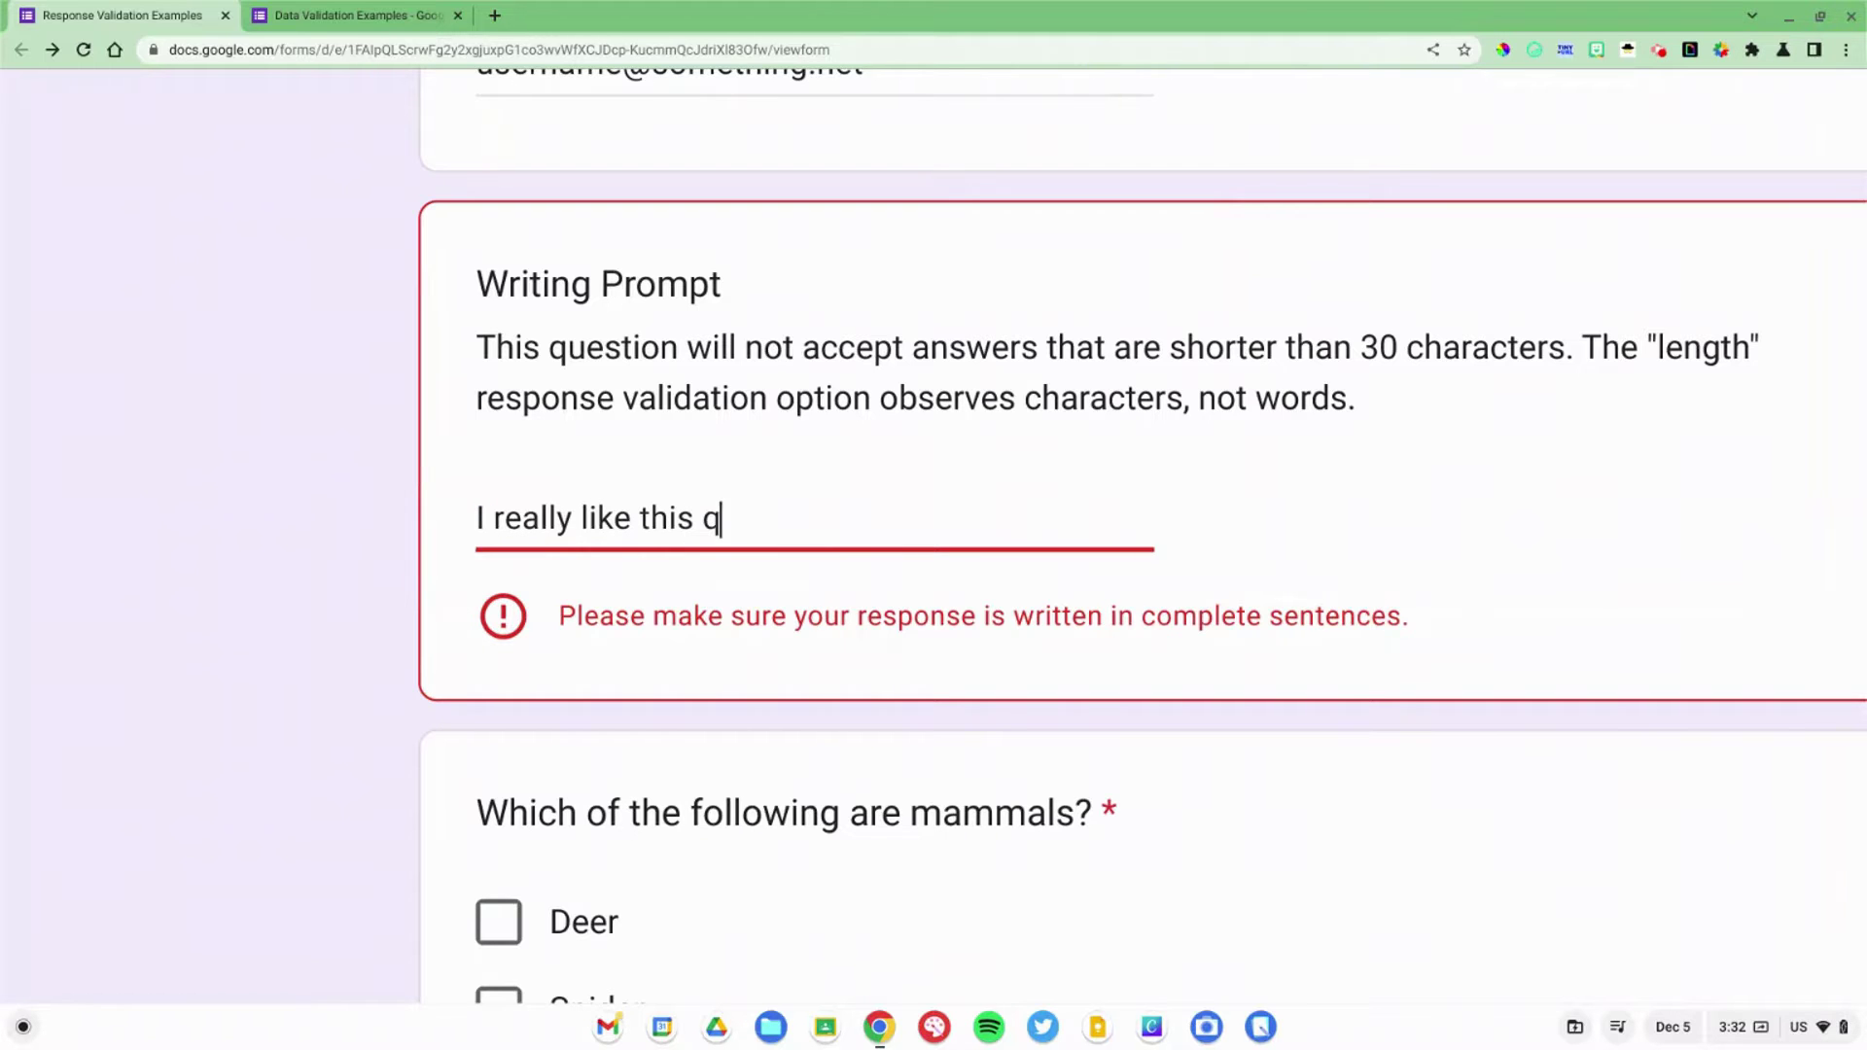
type("be")
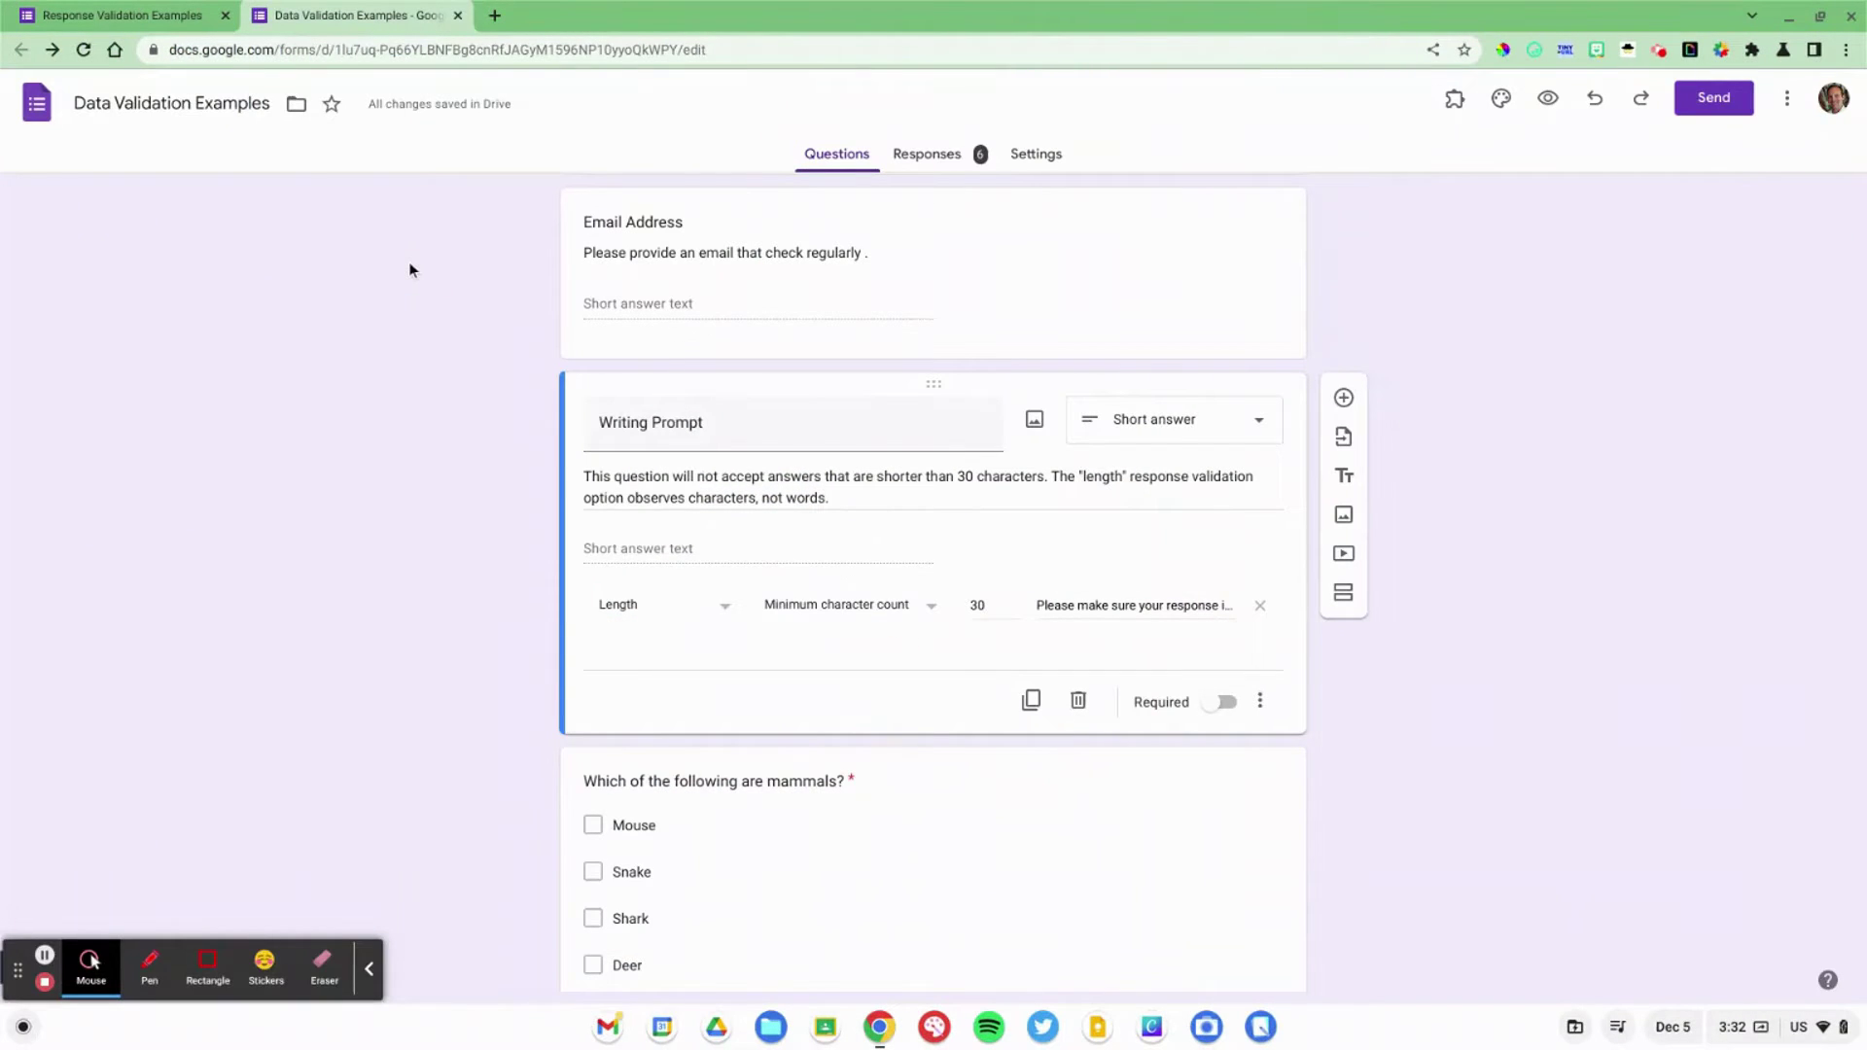
Step: Open the Email Address question and show Response validation from the ⋮ menu
scroll(408, 261, "down", 4)
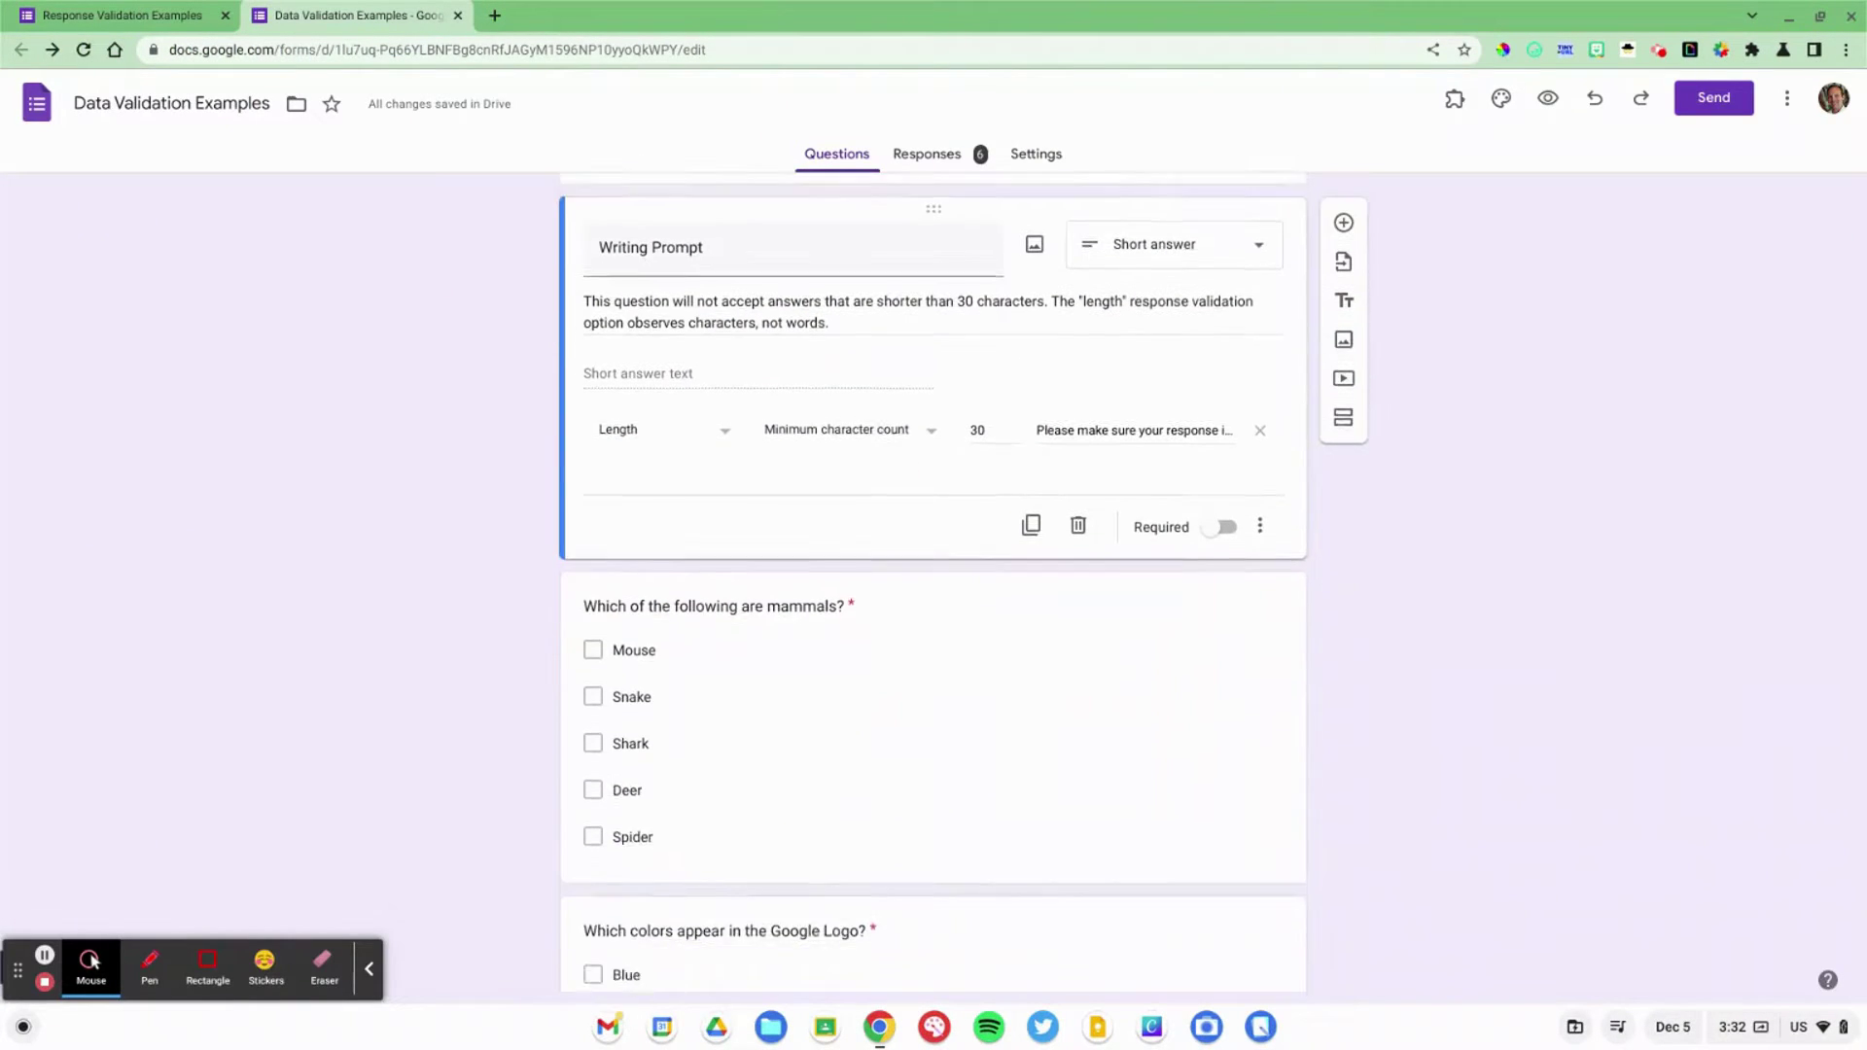
scroll(933, 584, "up", 7)
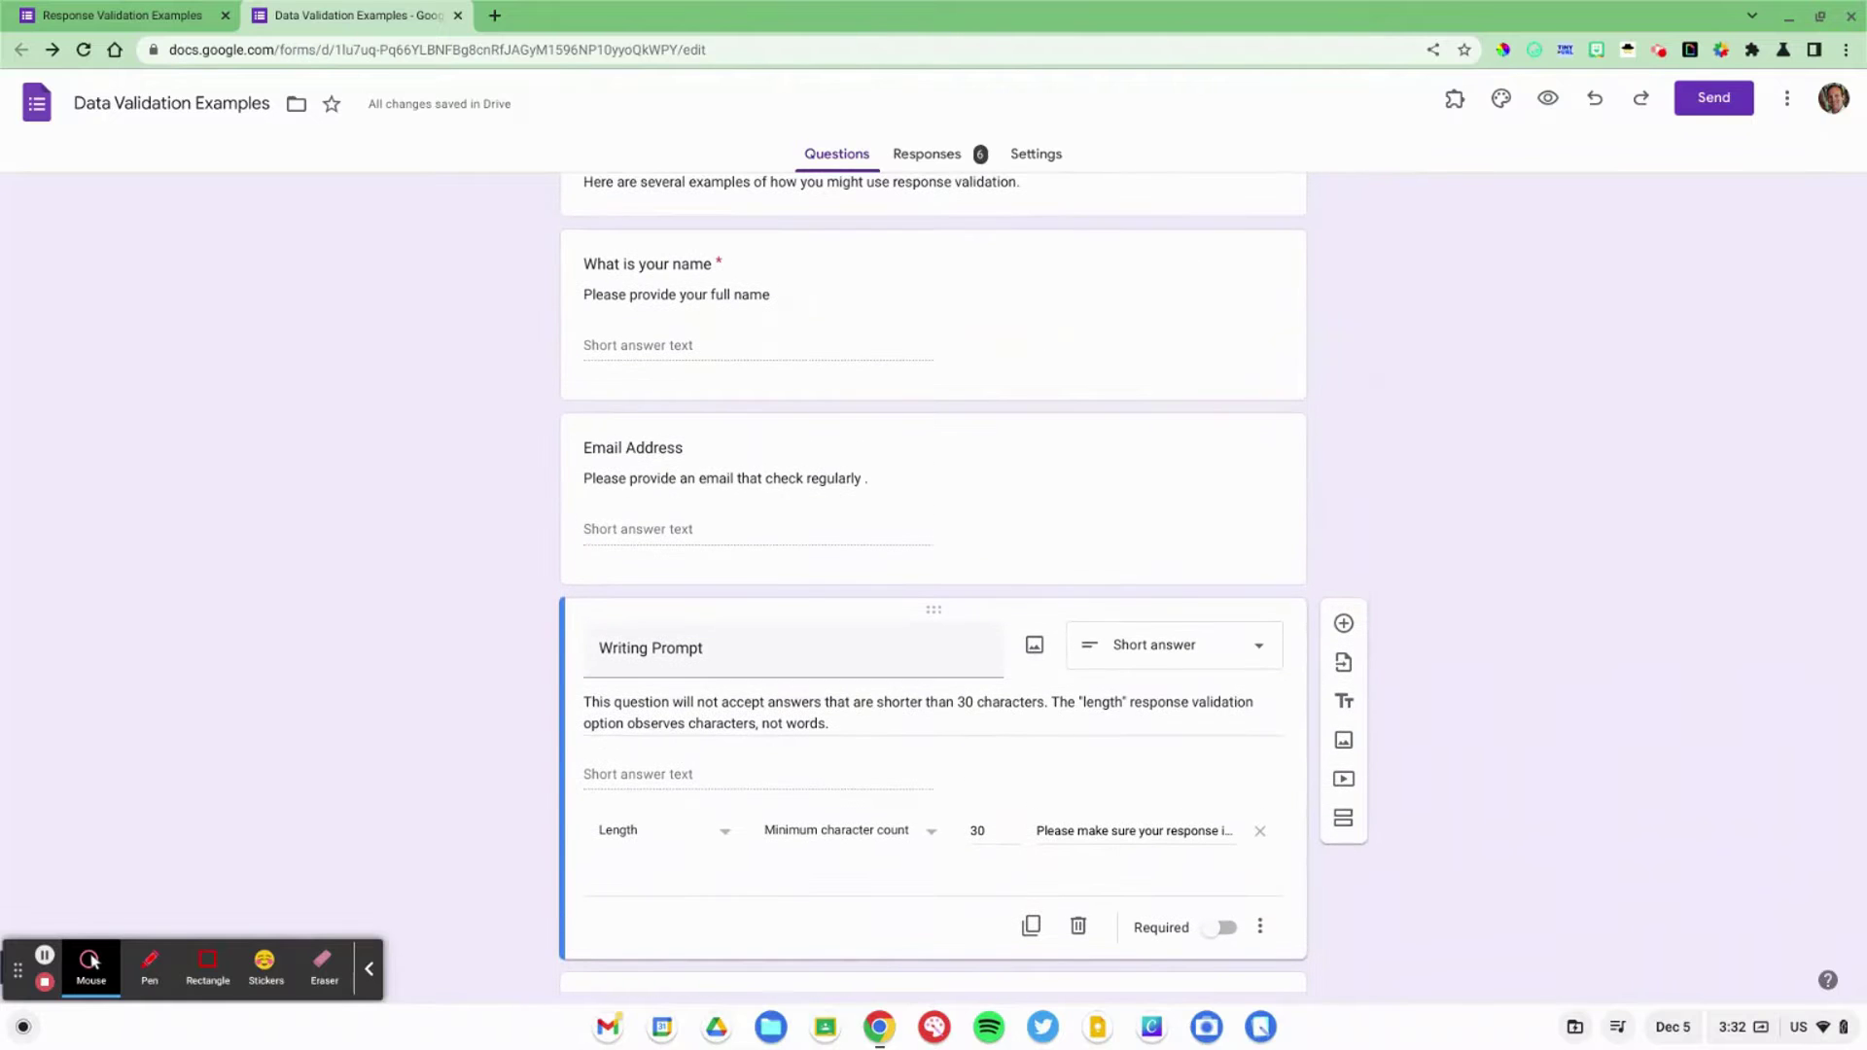
left_click(623, 478)
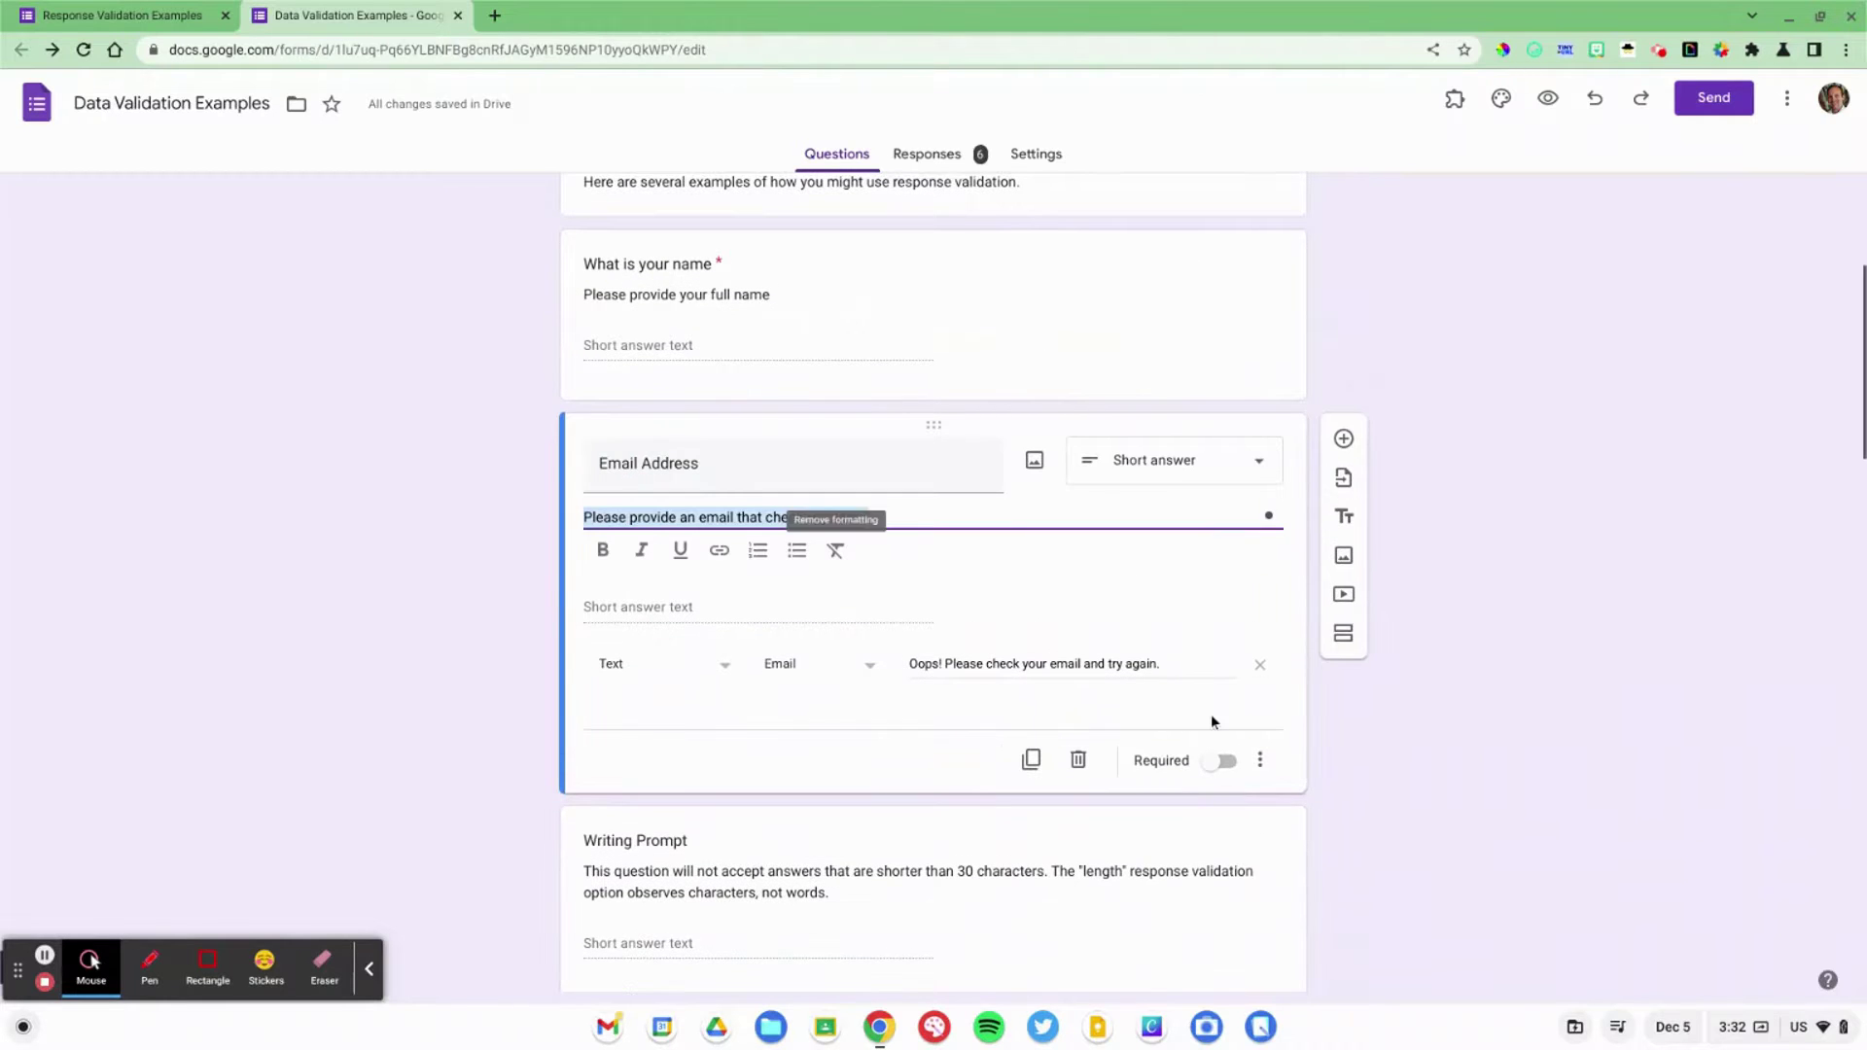
scroll(1282, 811, "up", 5)
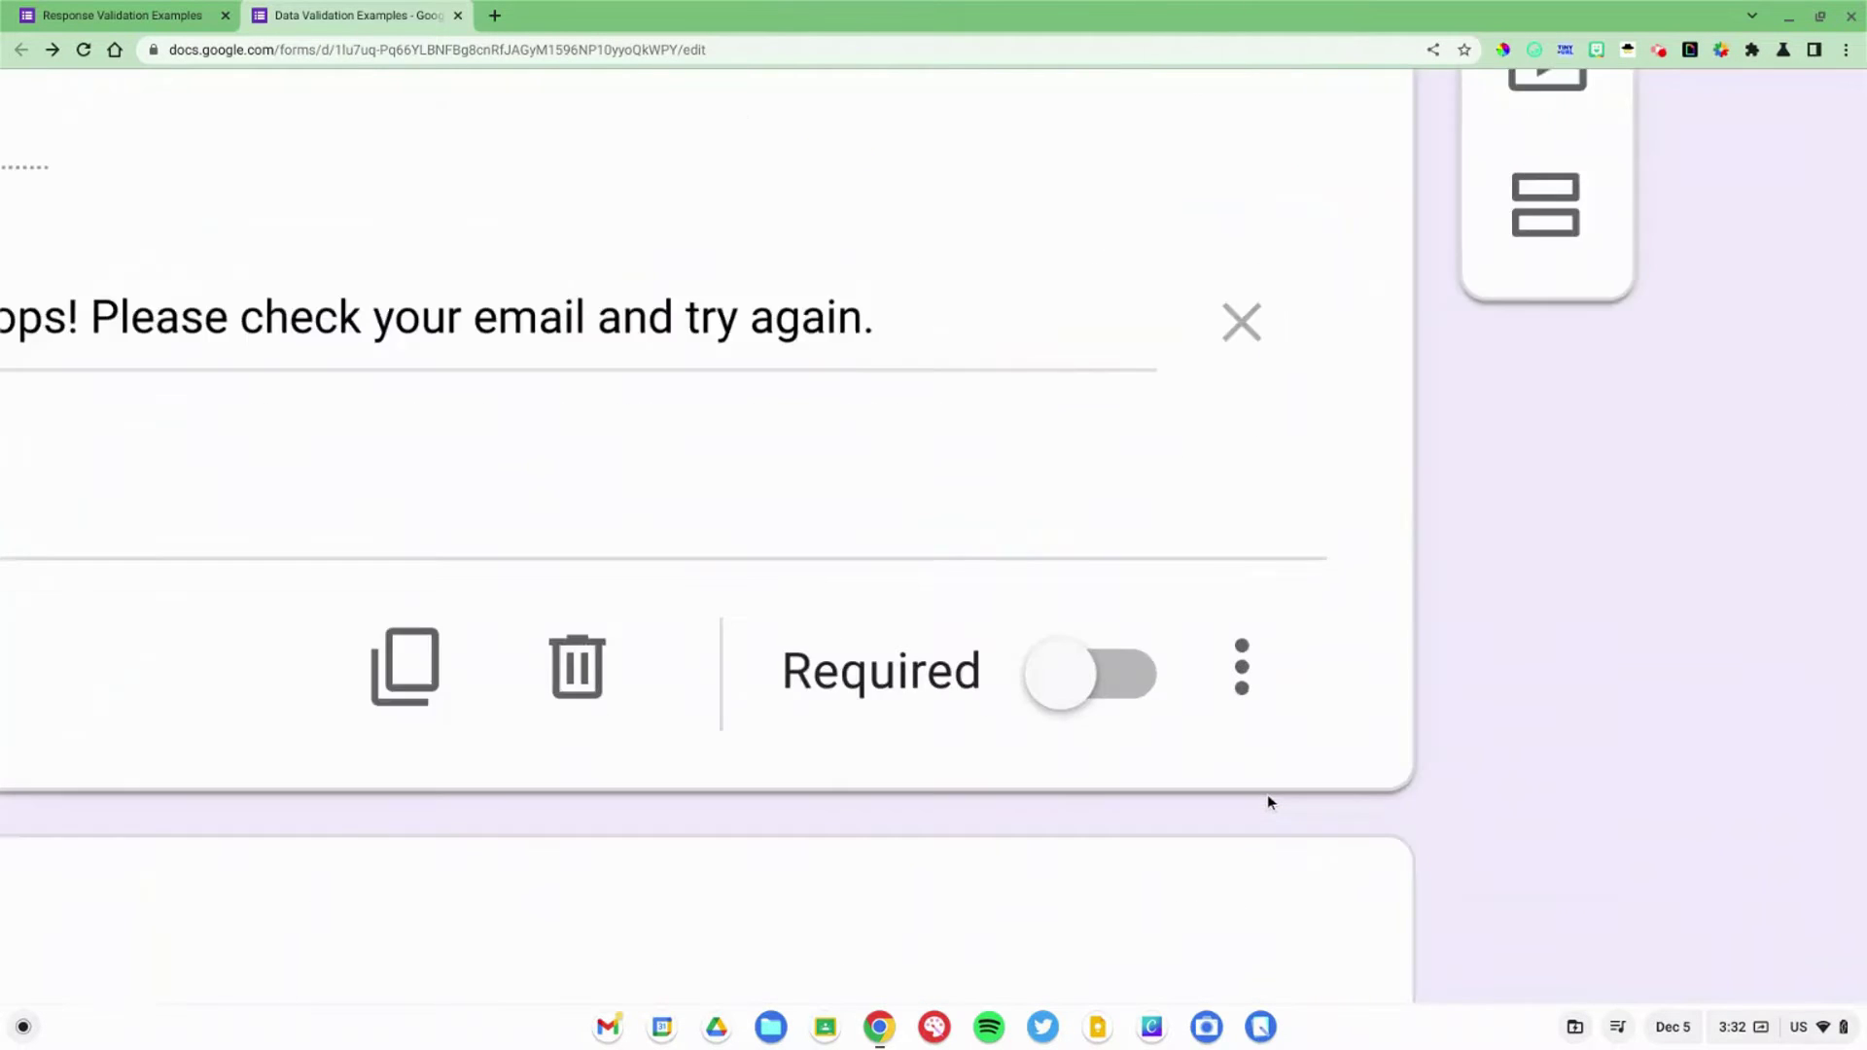
left_click(1243, 695)
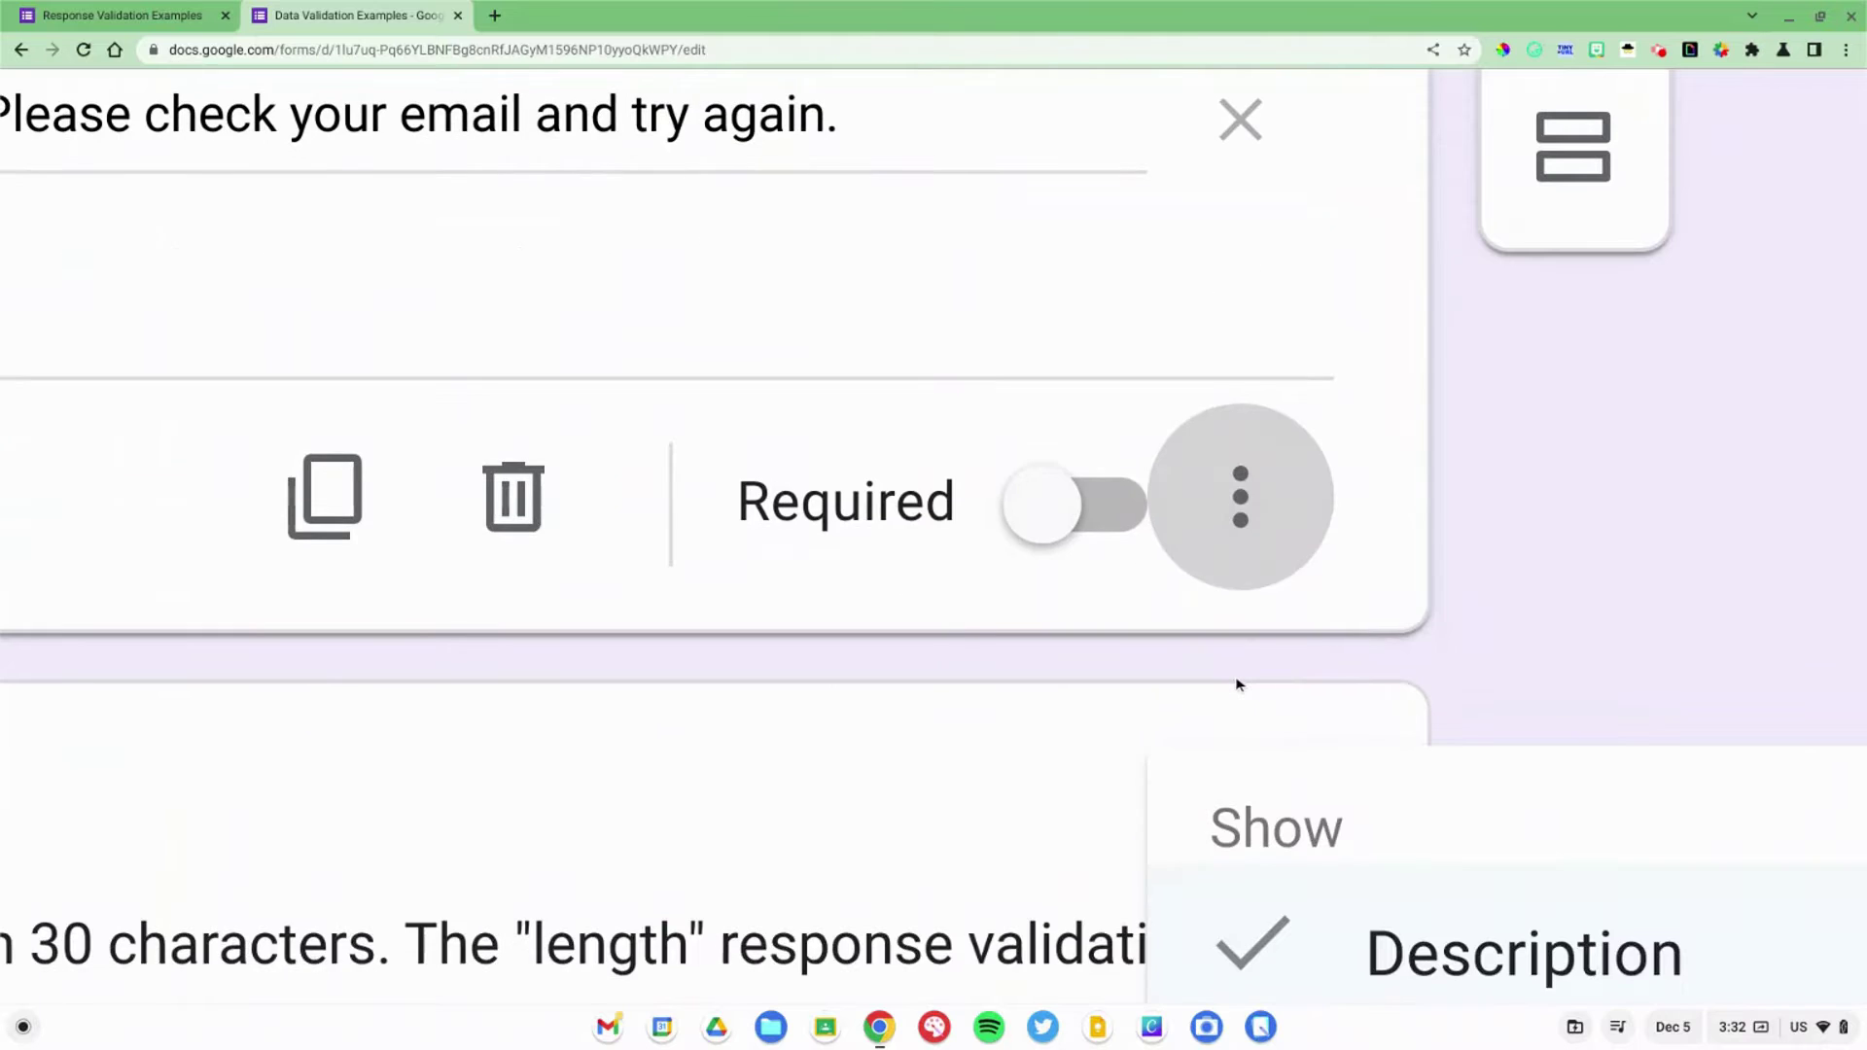
scroll(1238, 684, "down", 5)
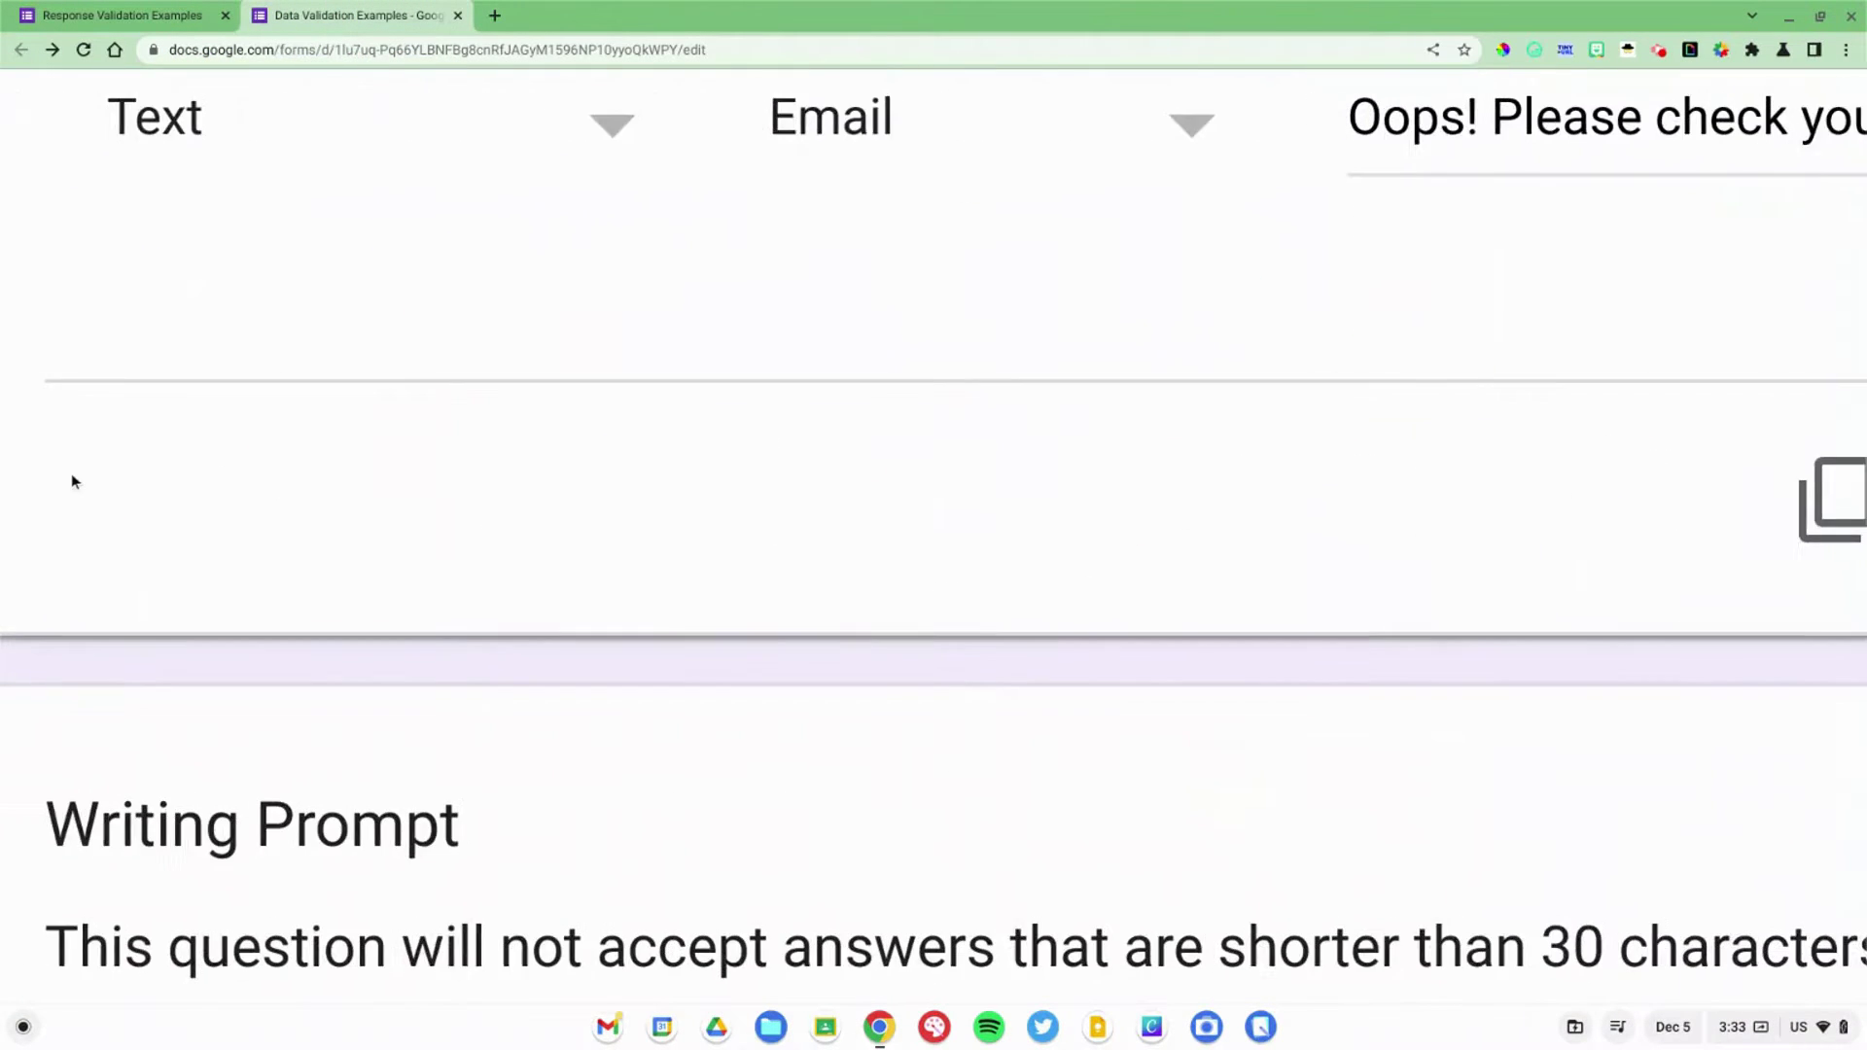
Step: Keep Text > Email as the validation condition and edit the custom error message
left_click(229, 355)
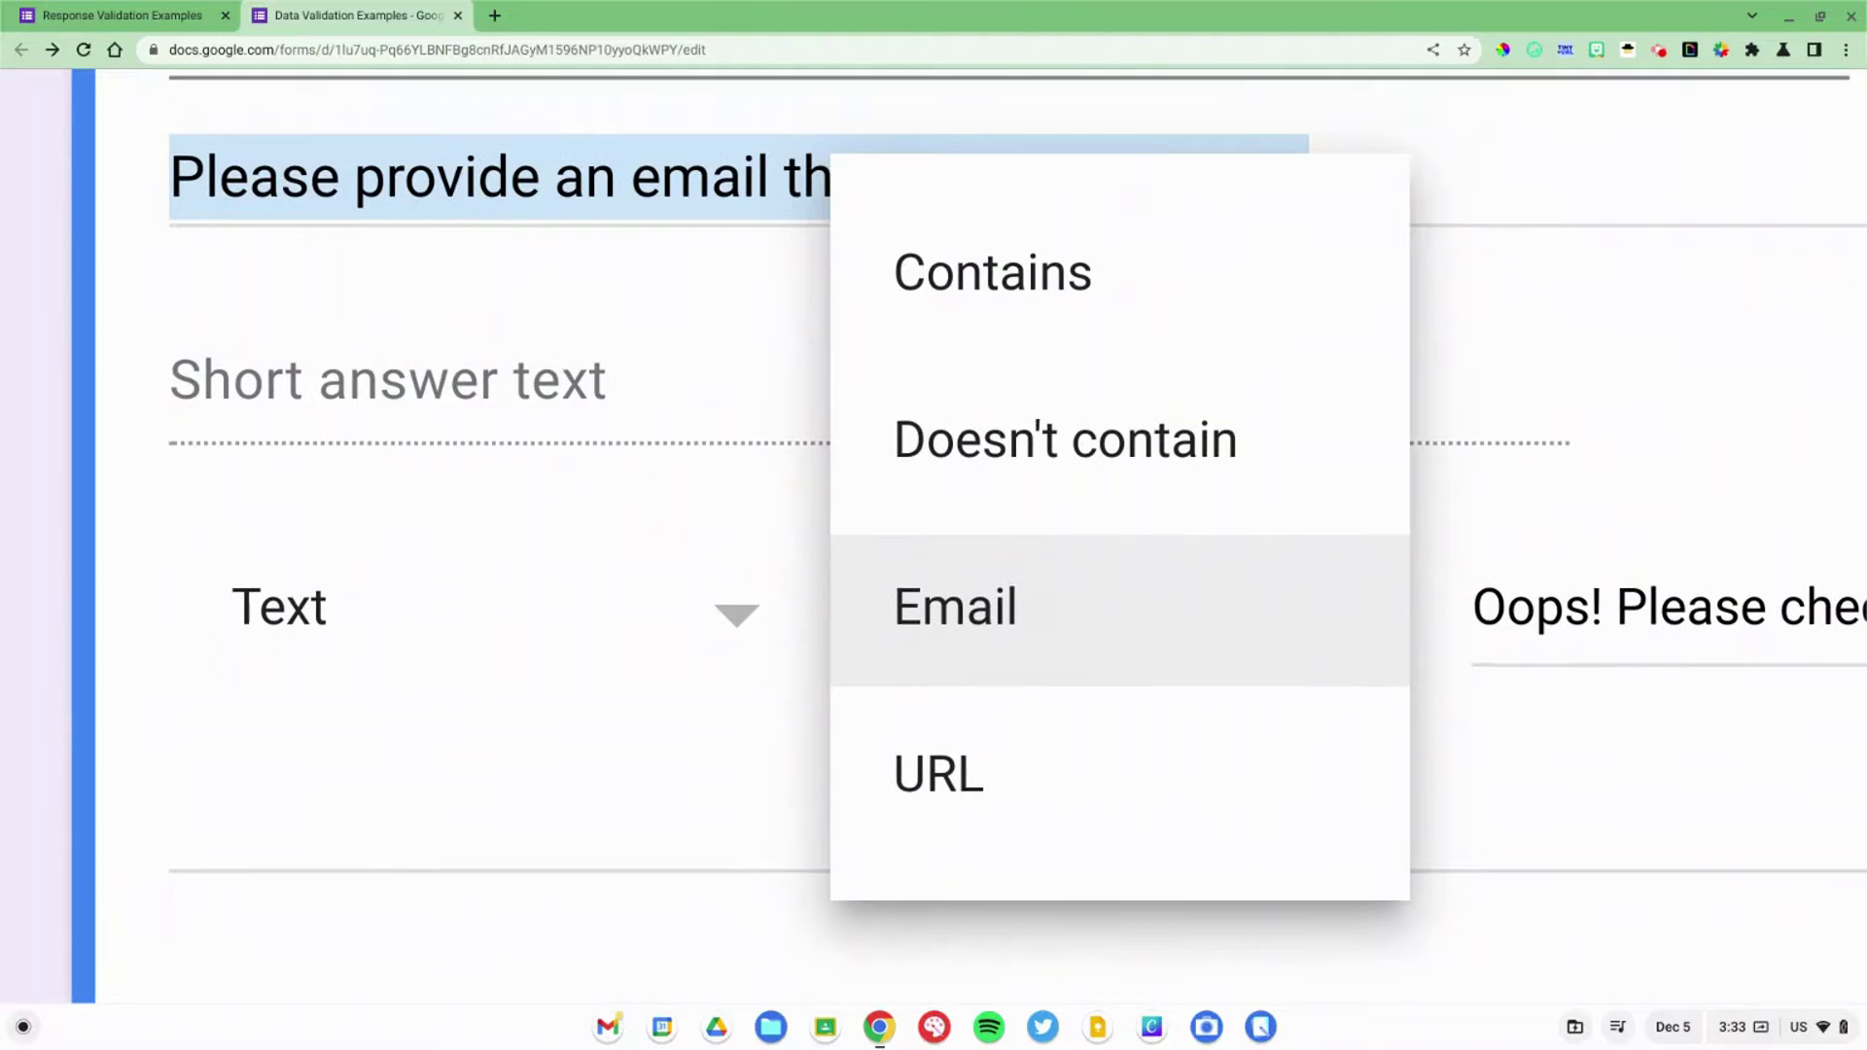
key("Up")
key("Up")
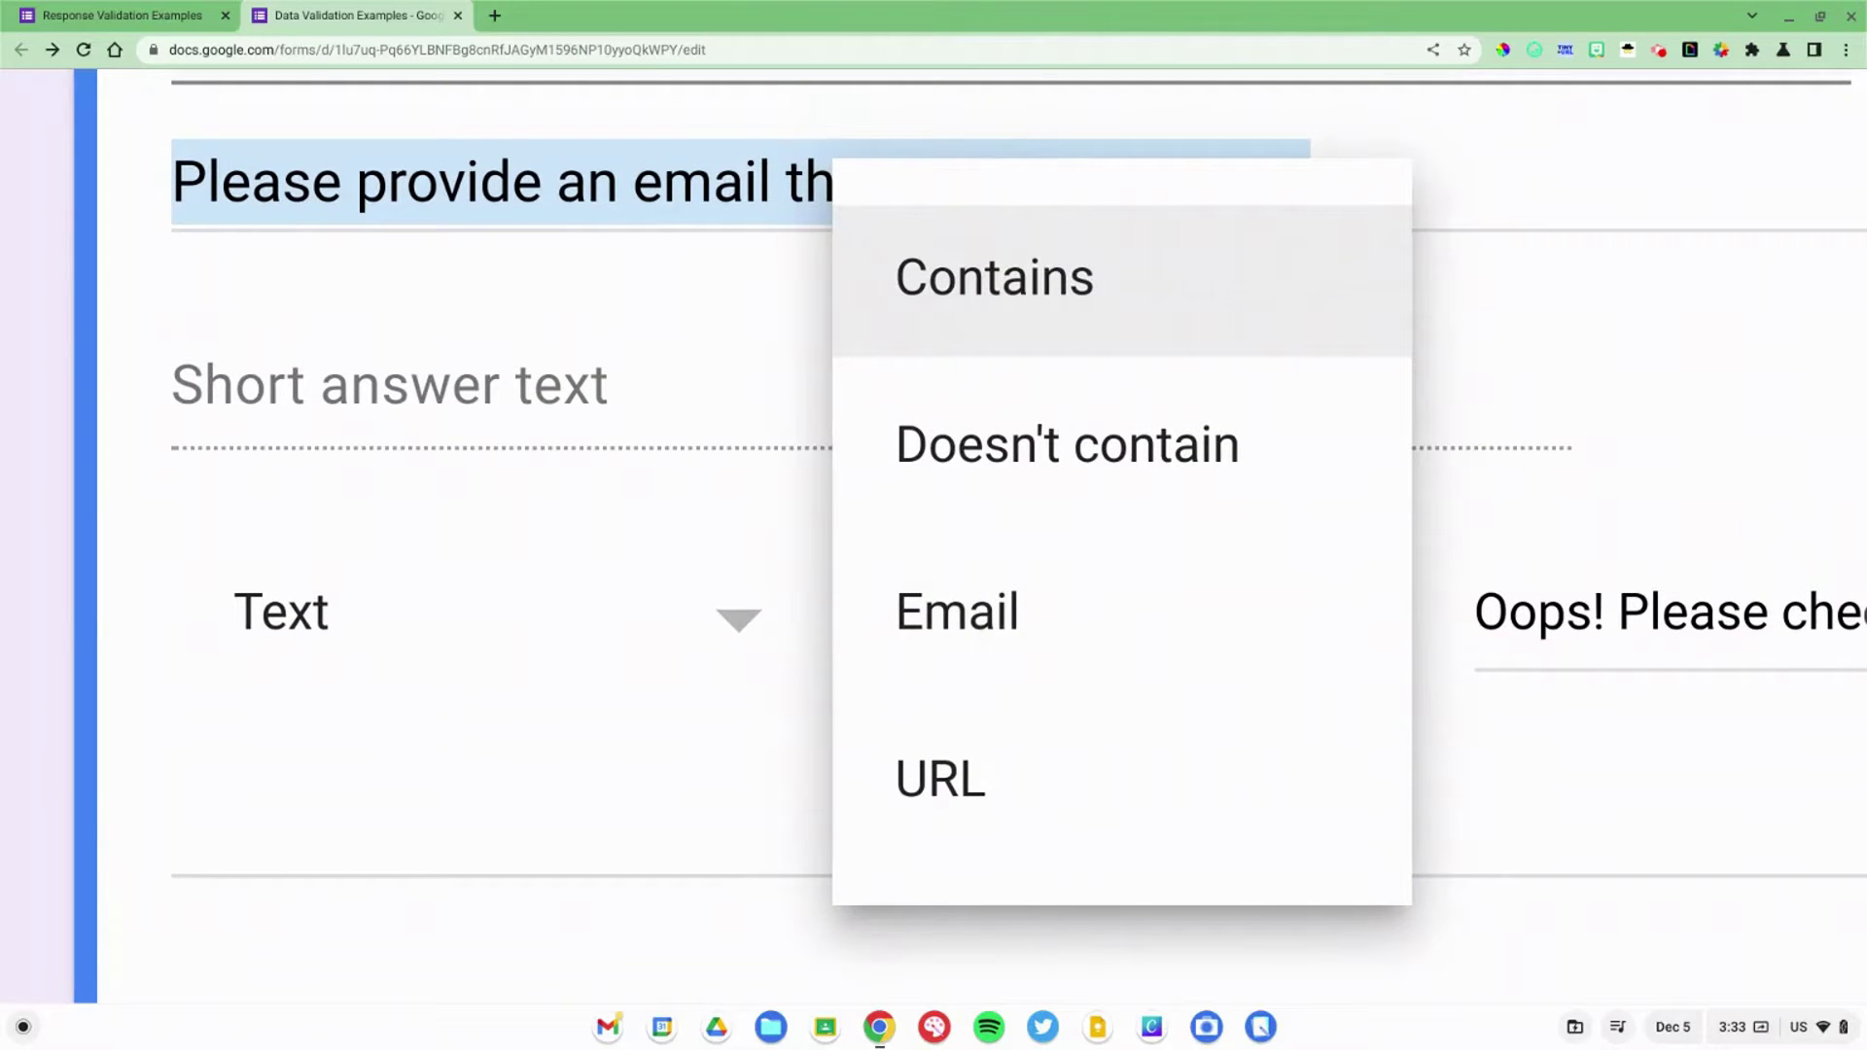
left_click(1016, 609)
scroll(1021, 611, "right", 5)
left_click(1024, 615)
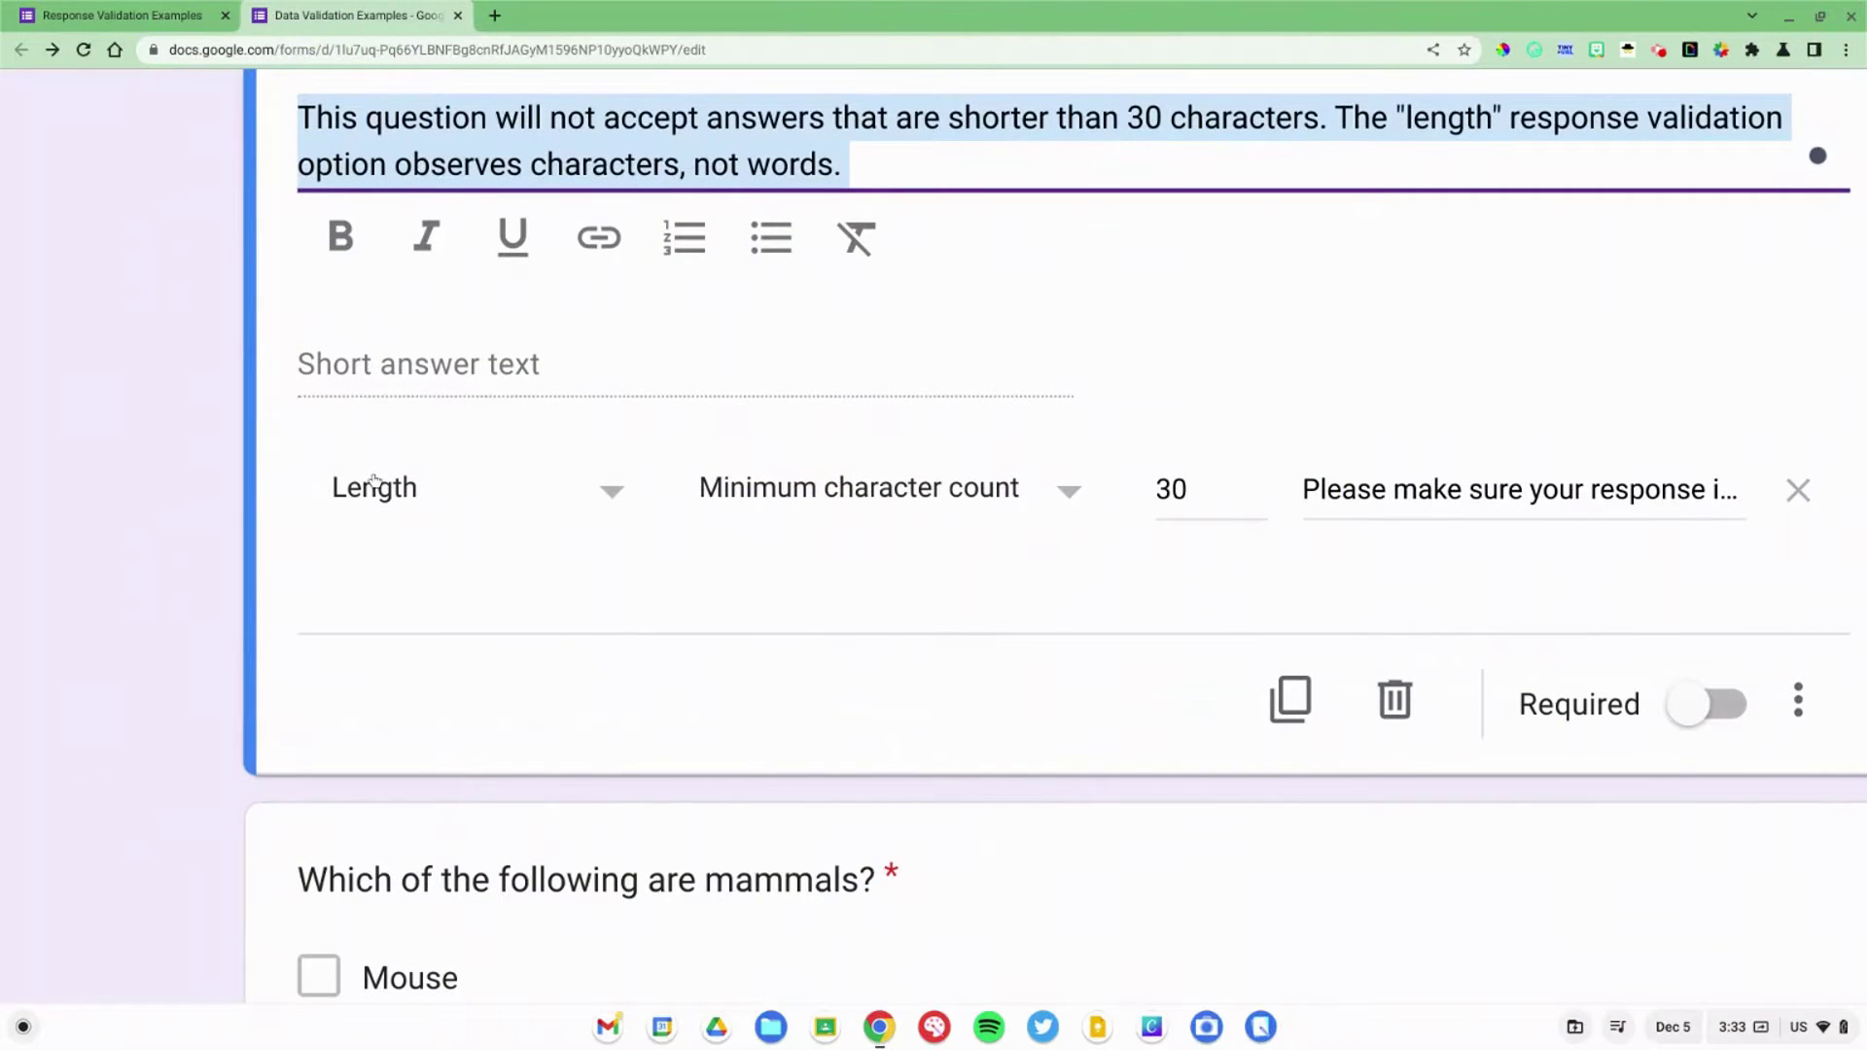
Step: Review the Writing Prompt's Length rule and its Minimum character count of 30
left_click(374, 483)
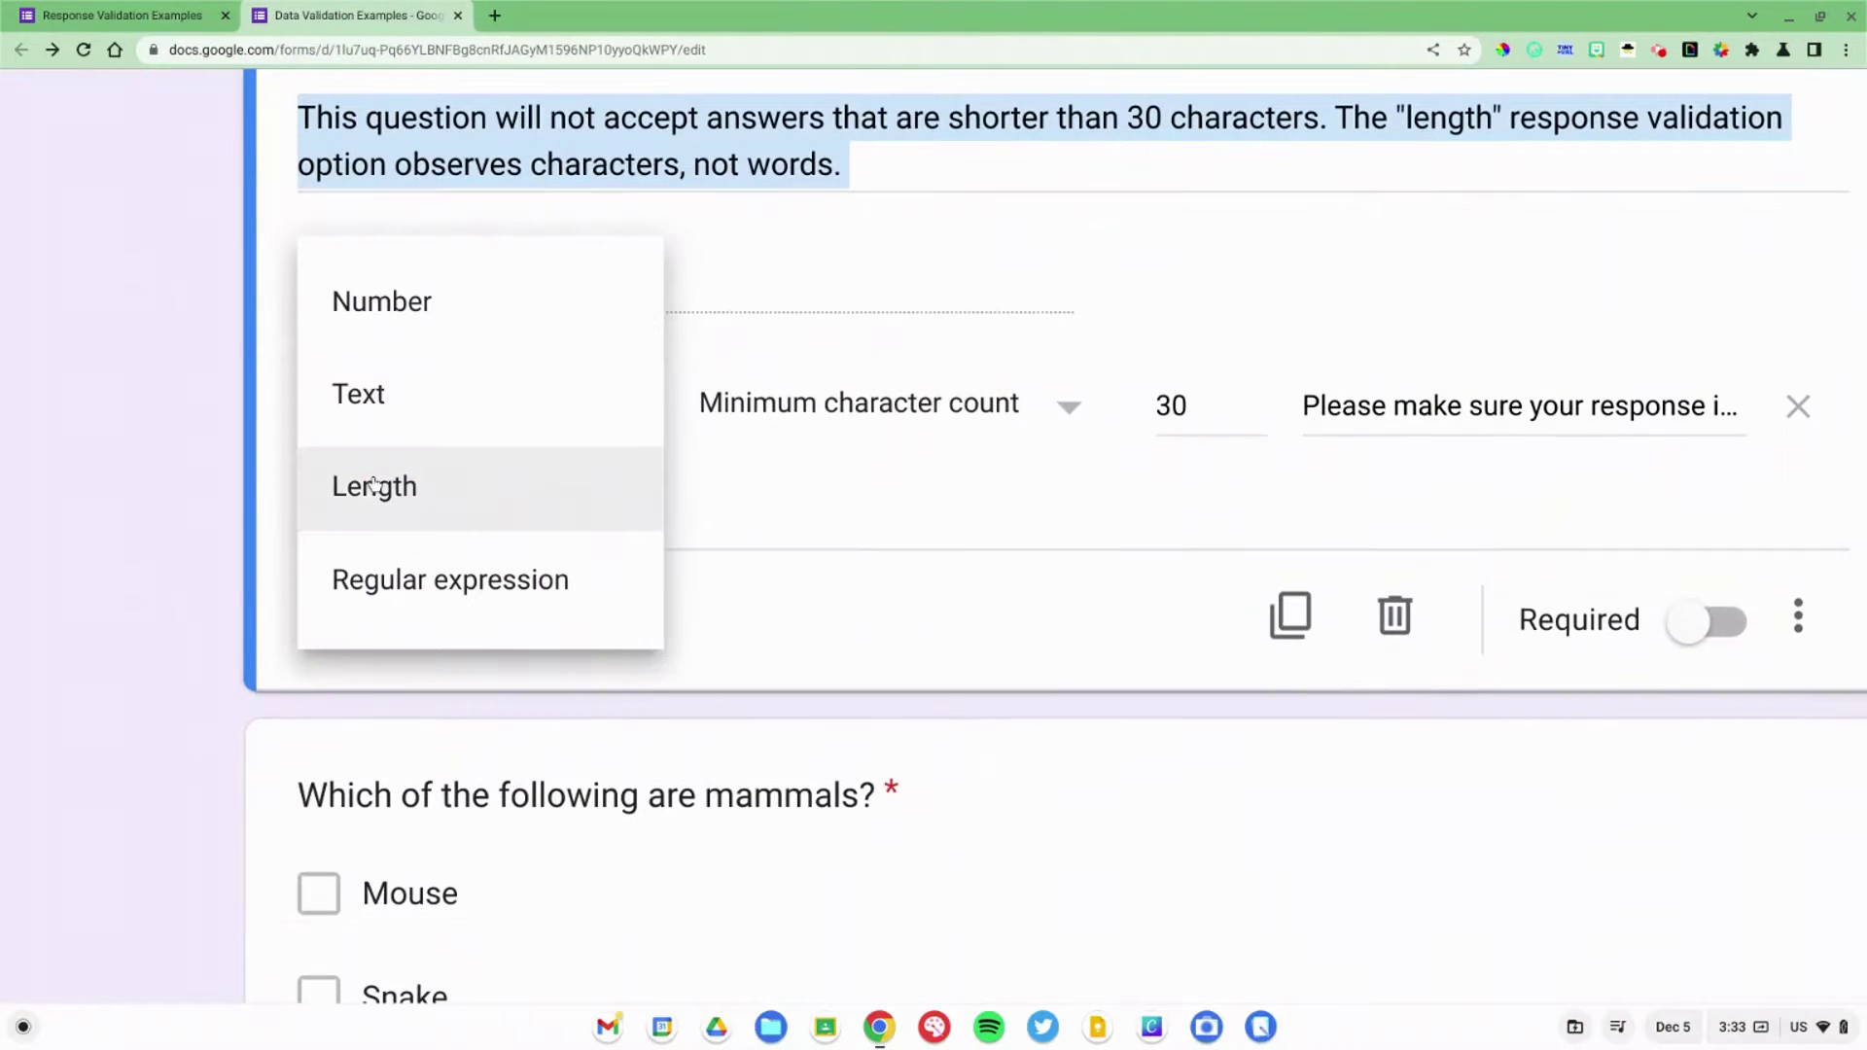
scroll(368, 491, "up", 5)
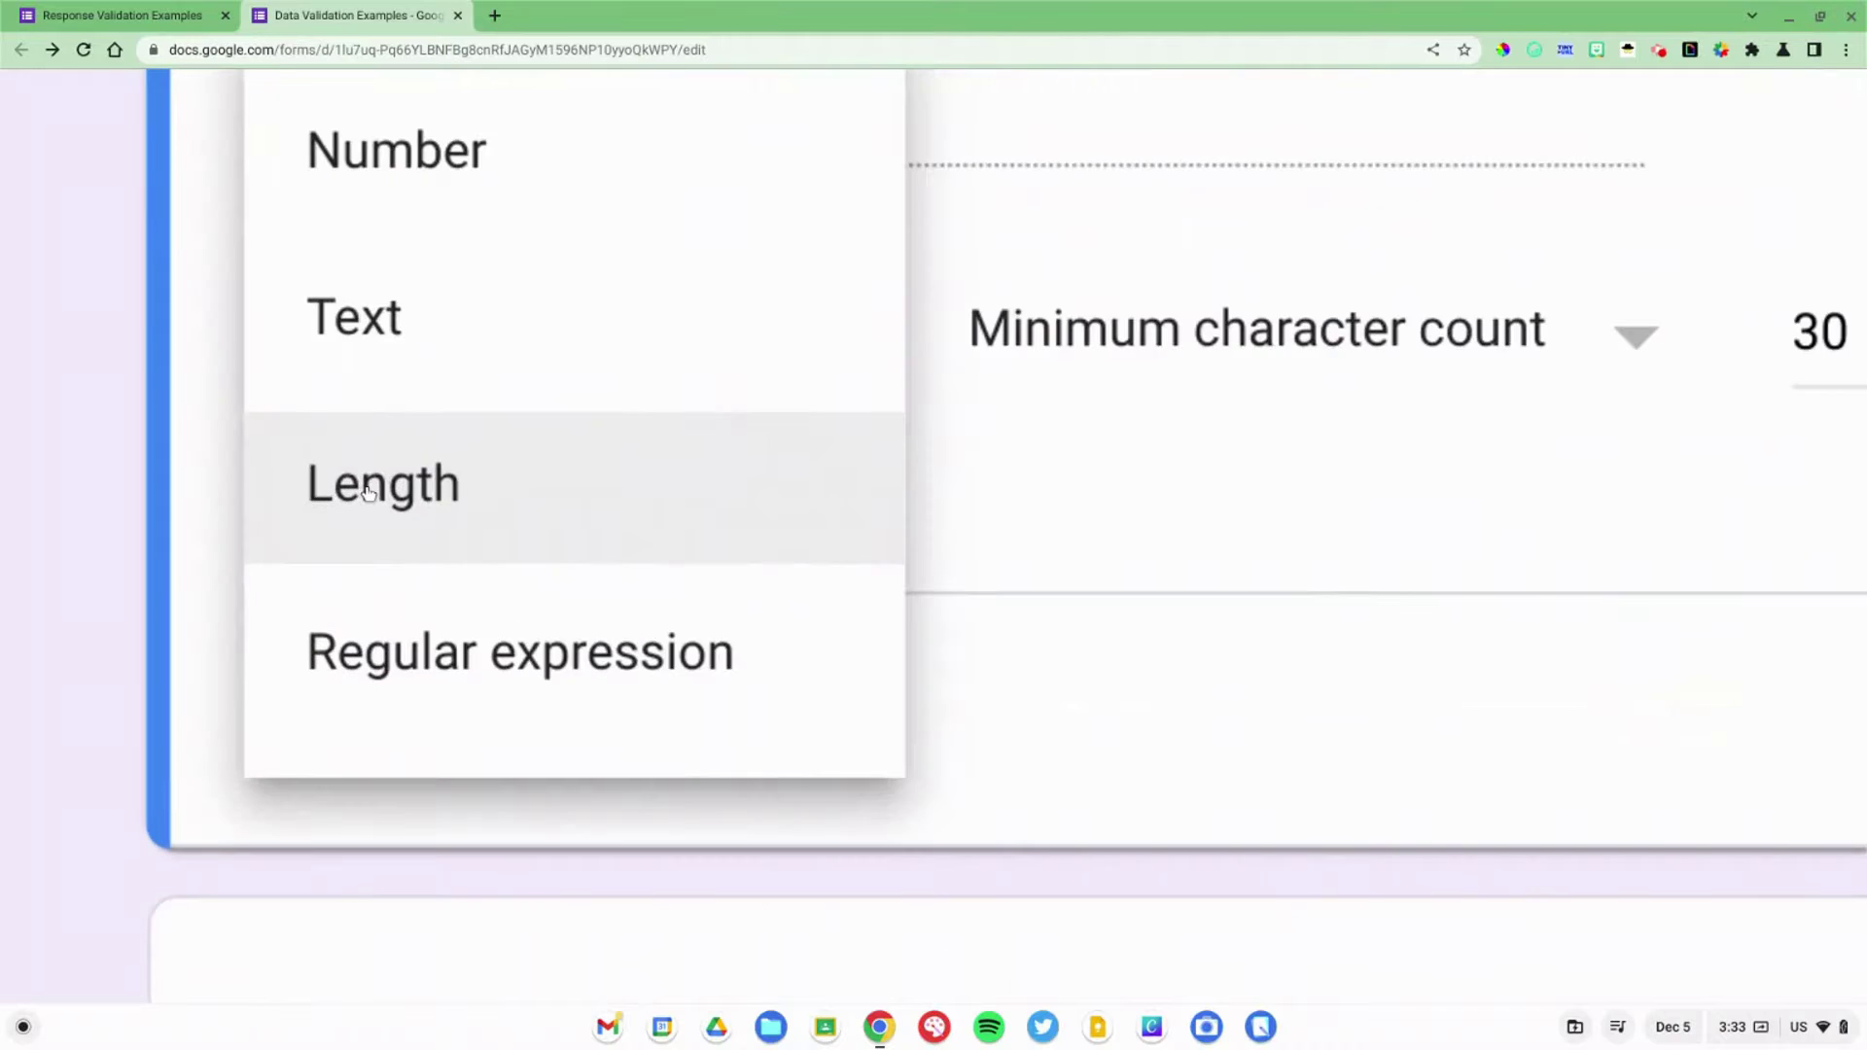
scroll(368, 491, "down", 5)
left_click(637, 457)
scroll(642, 462, "up", 5)
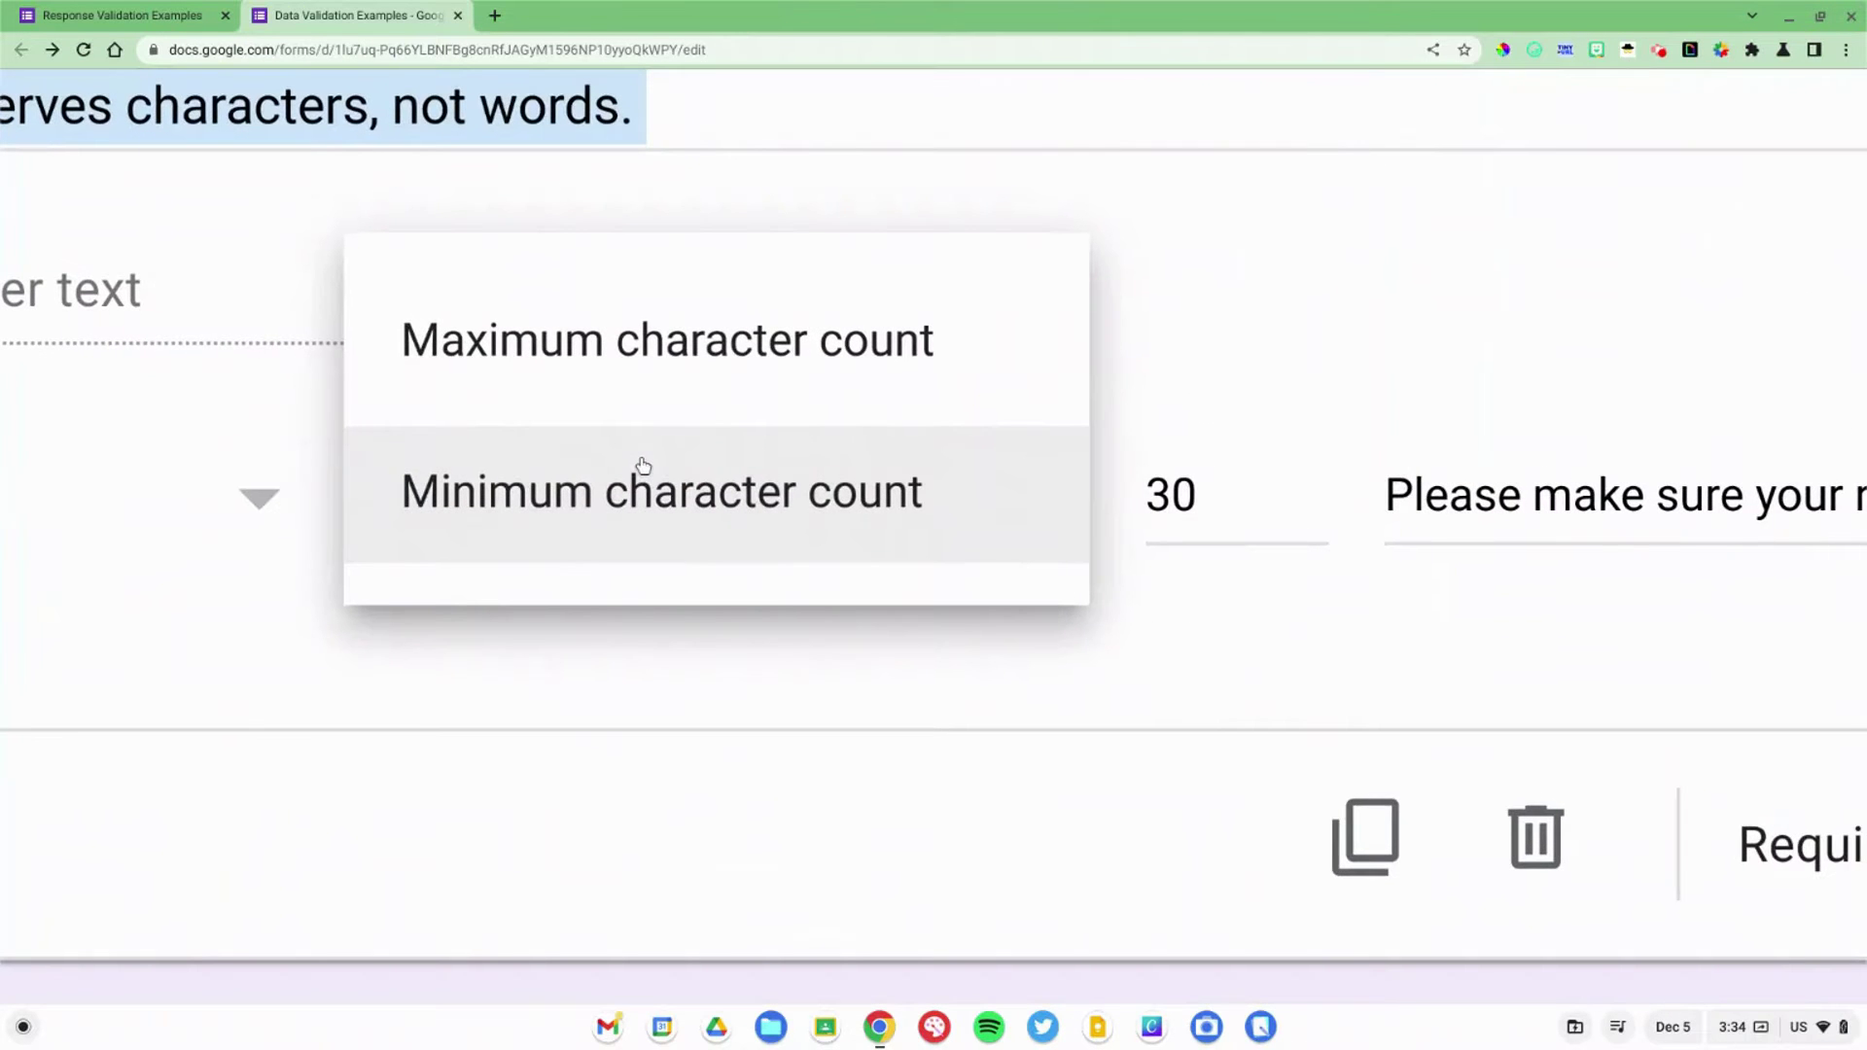
scroll(642, 465, "down", 5)
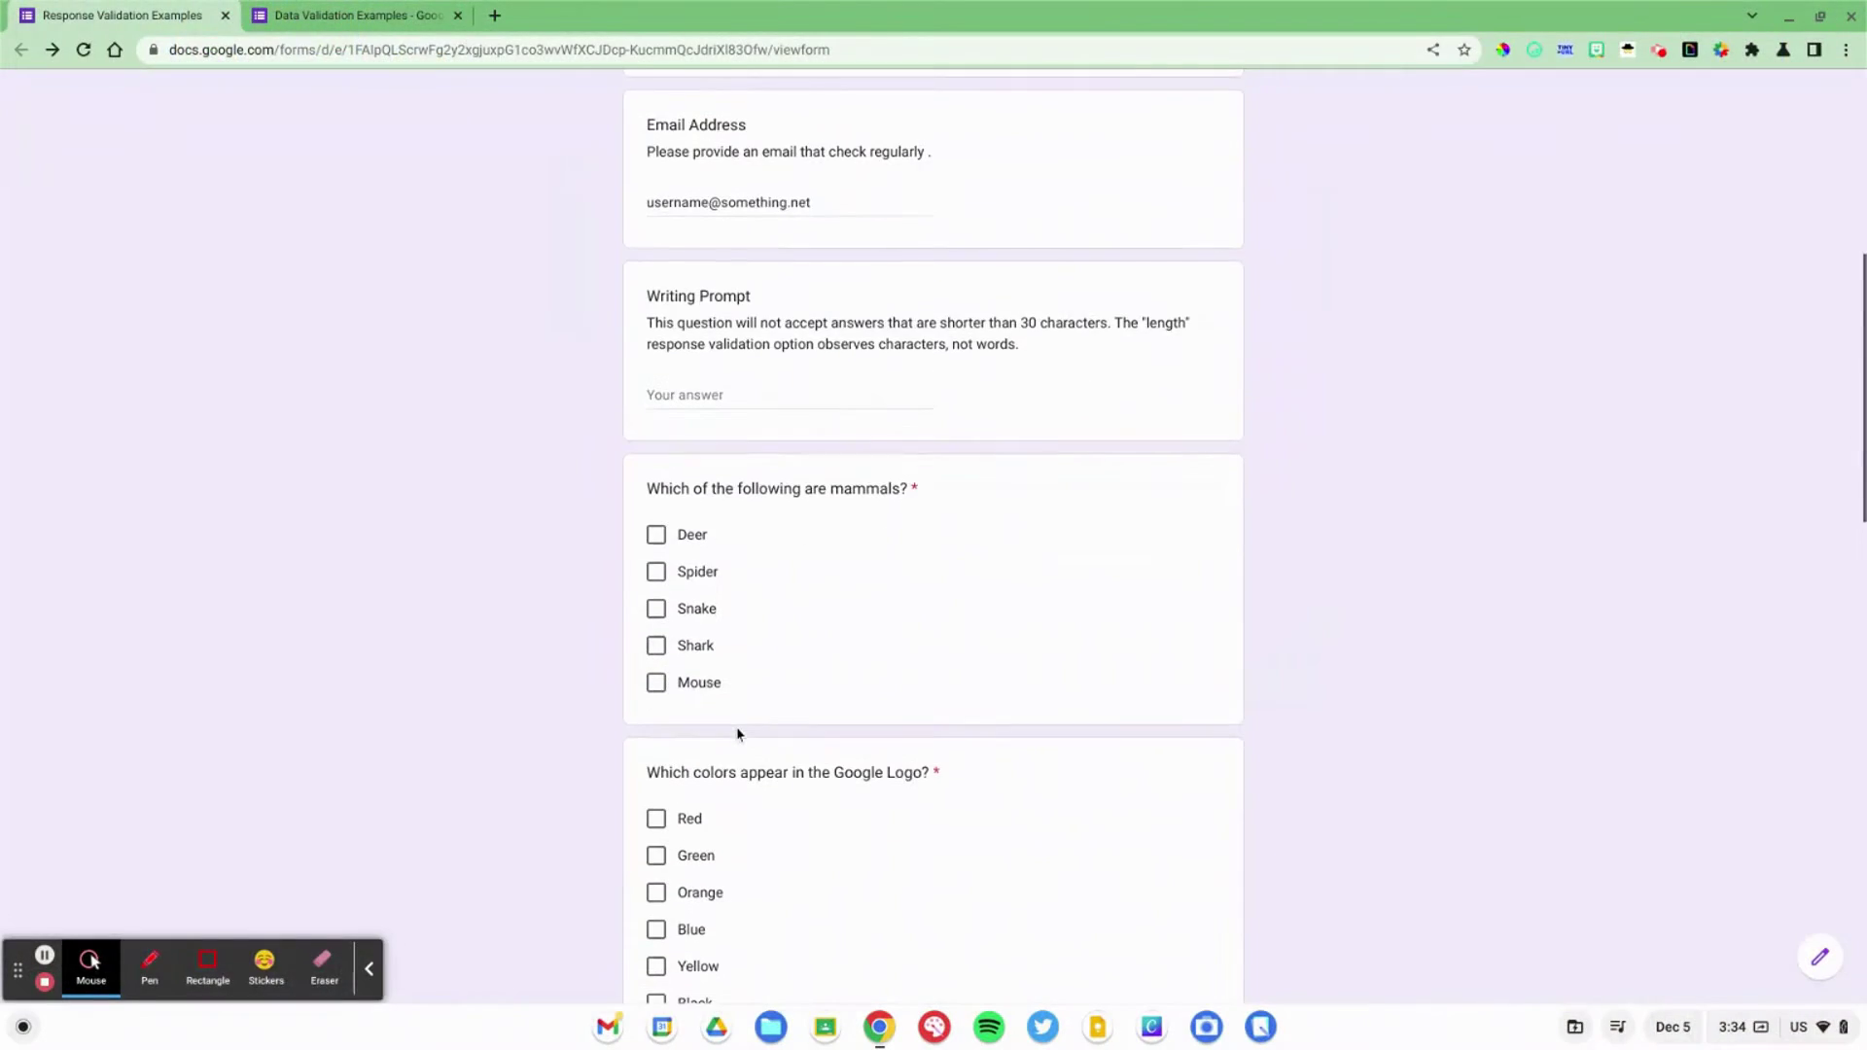
Step: Tick Deer and Mouse as the two answers to the mammals question on the live form
scroll(737, 735, "up", 8)
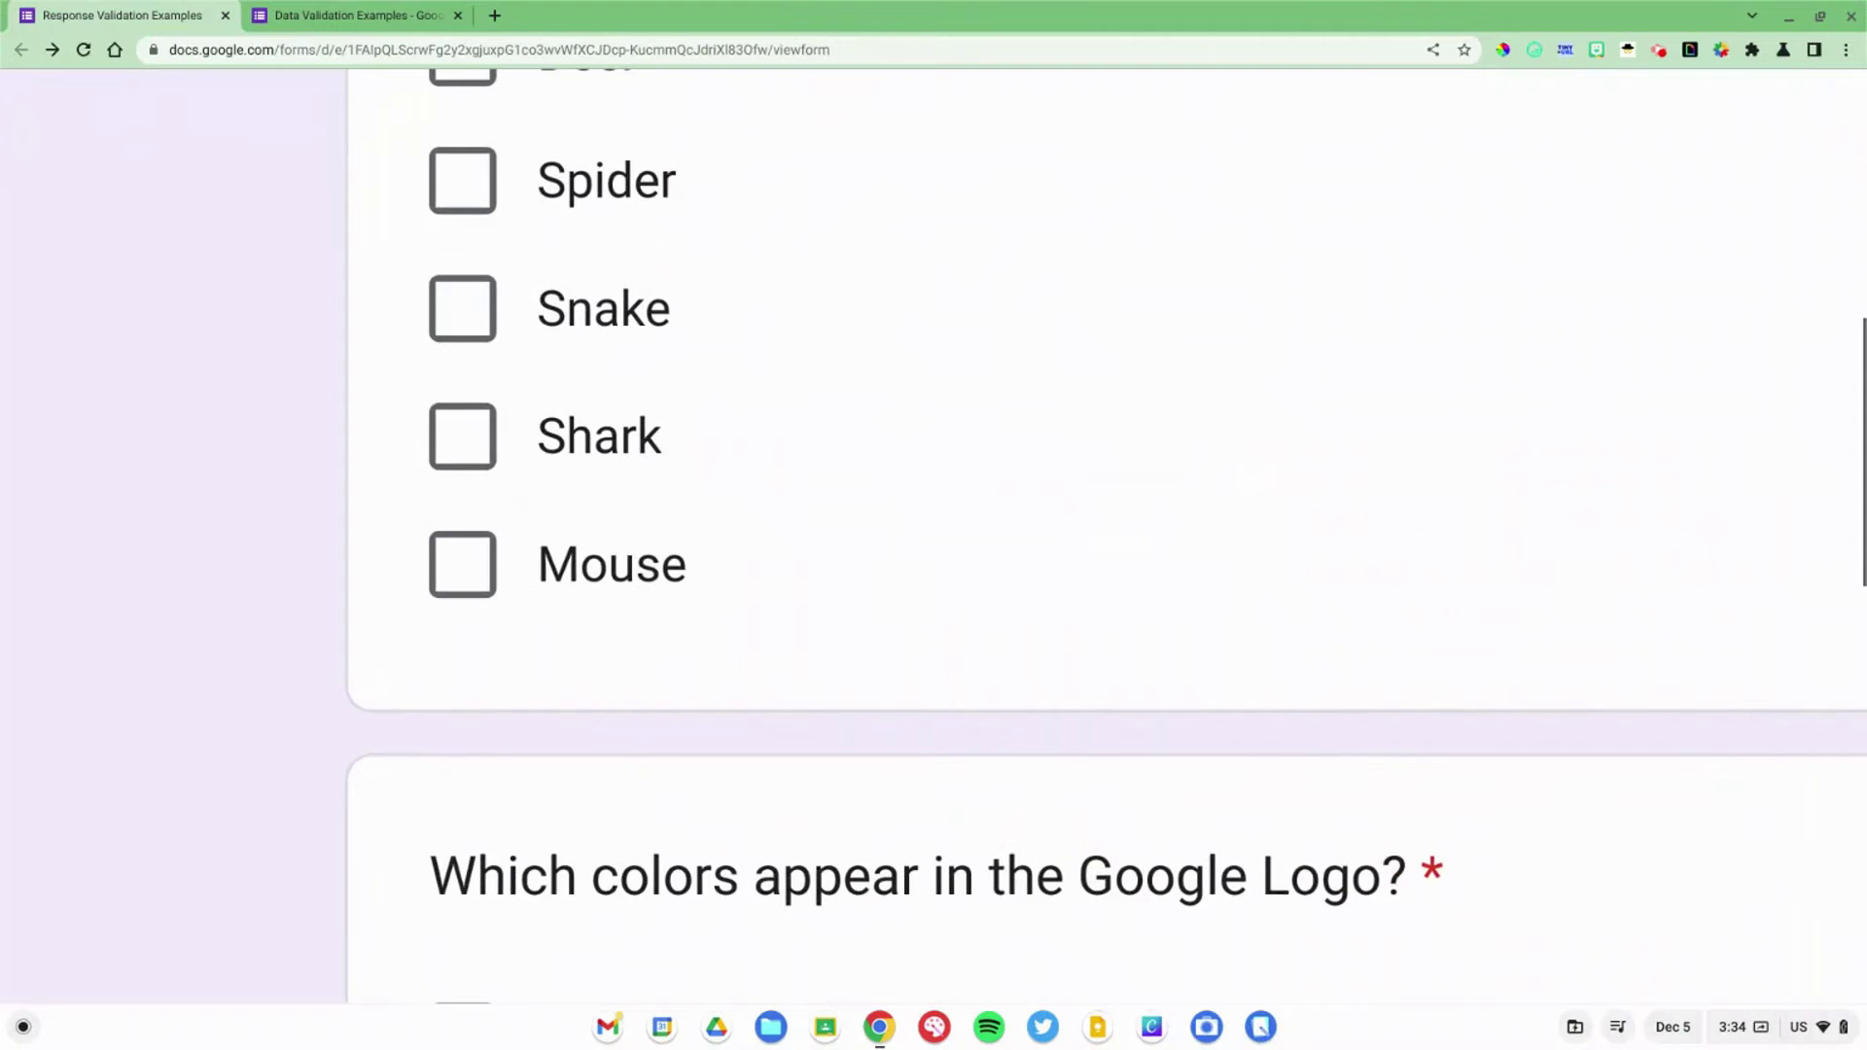
scroll(737, 734, "up", 1)
scroll(737, 735, "down", 3)
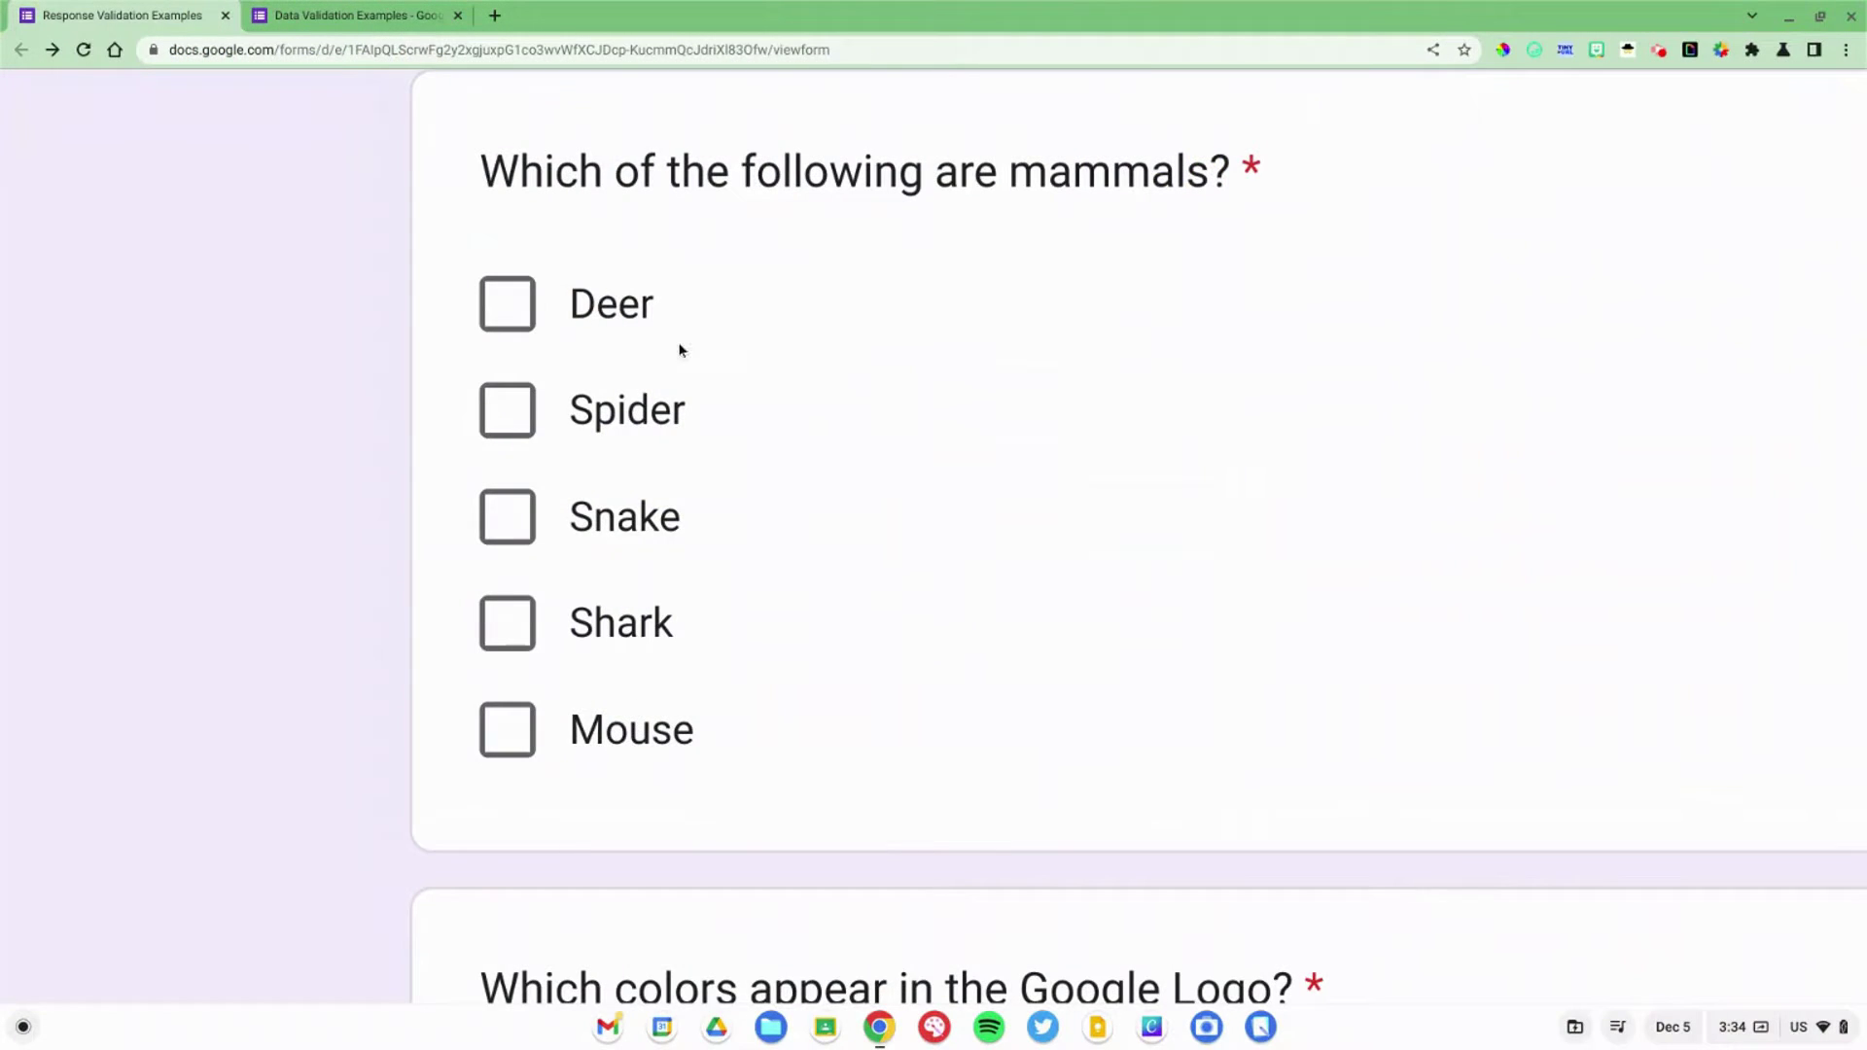
left_click(613, 315)
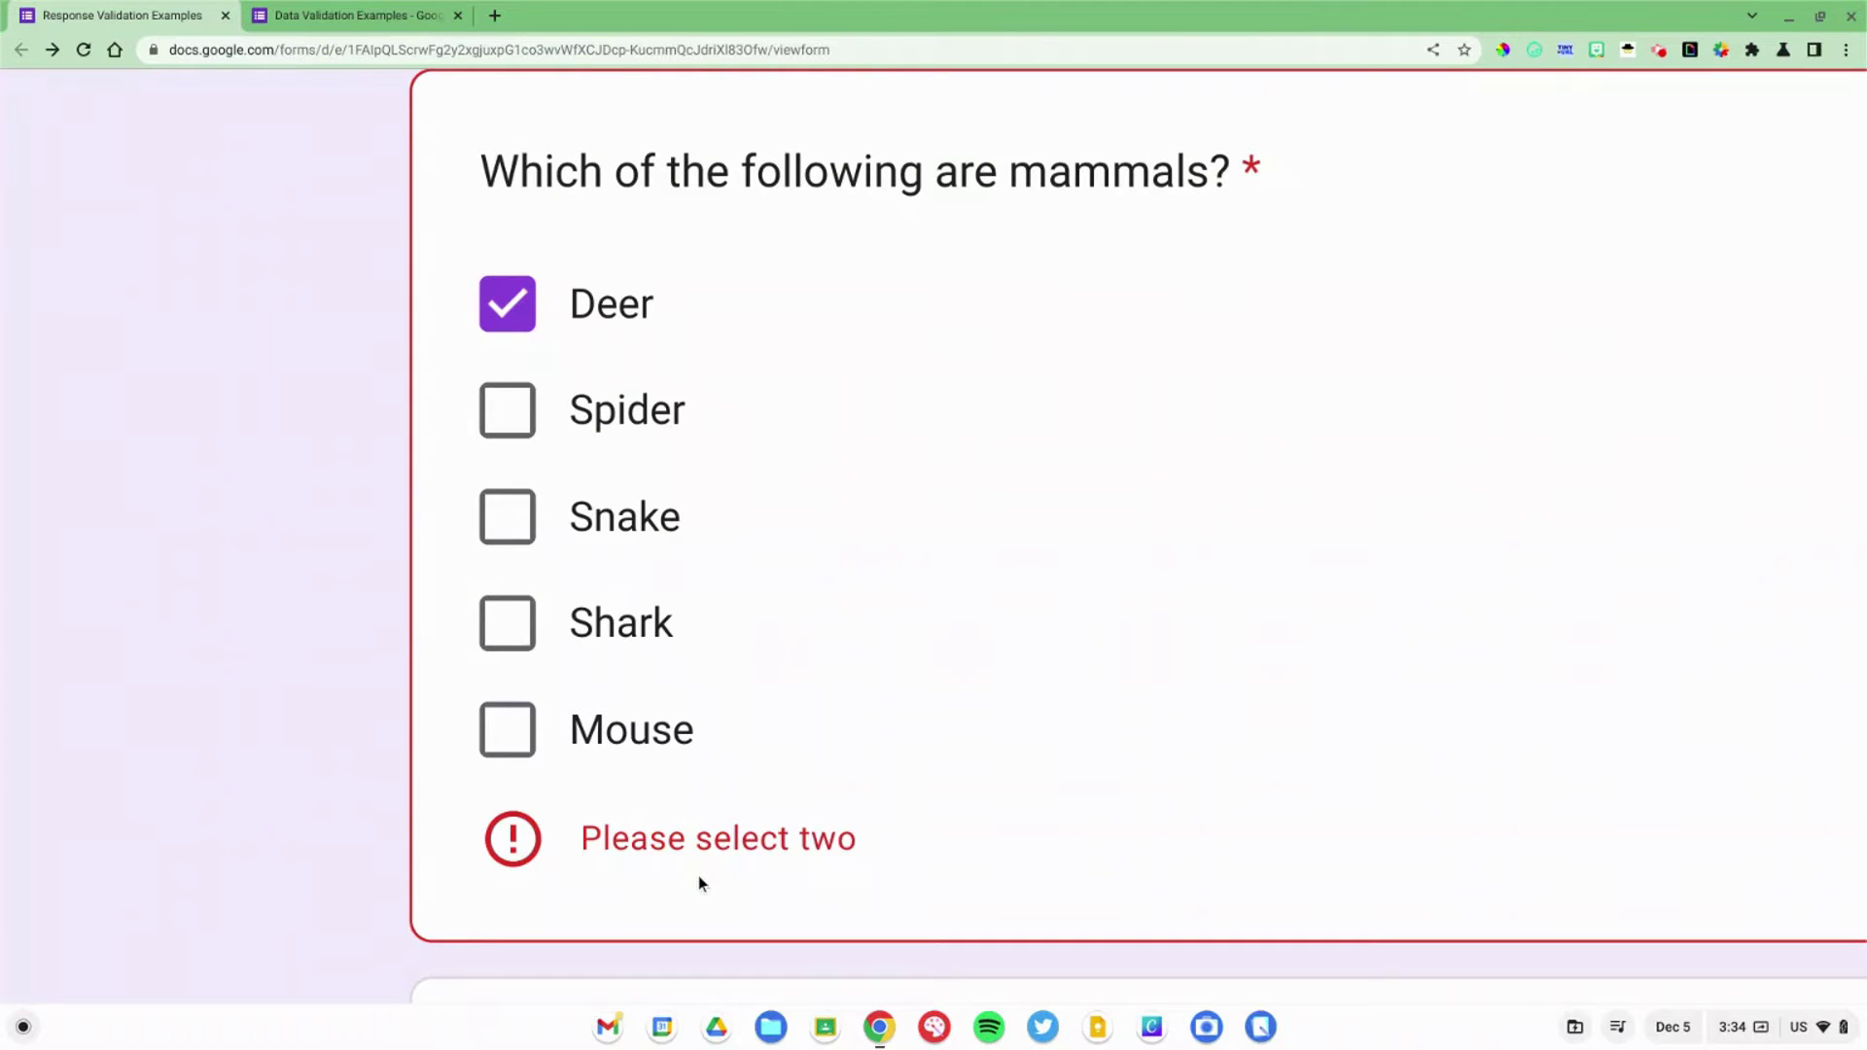
scroll(699, 876, "up", 2)
scroll(698, 875, "down", 2)
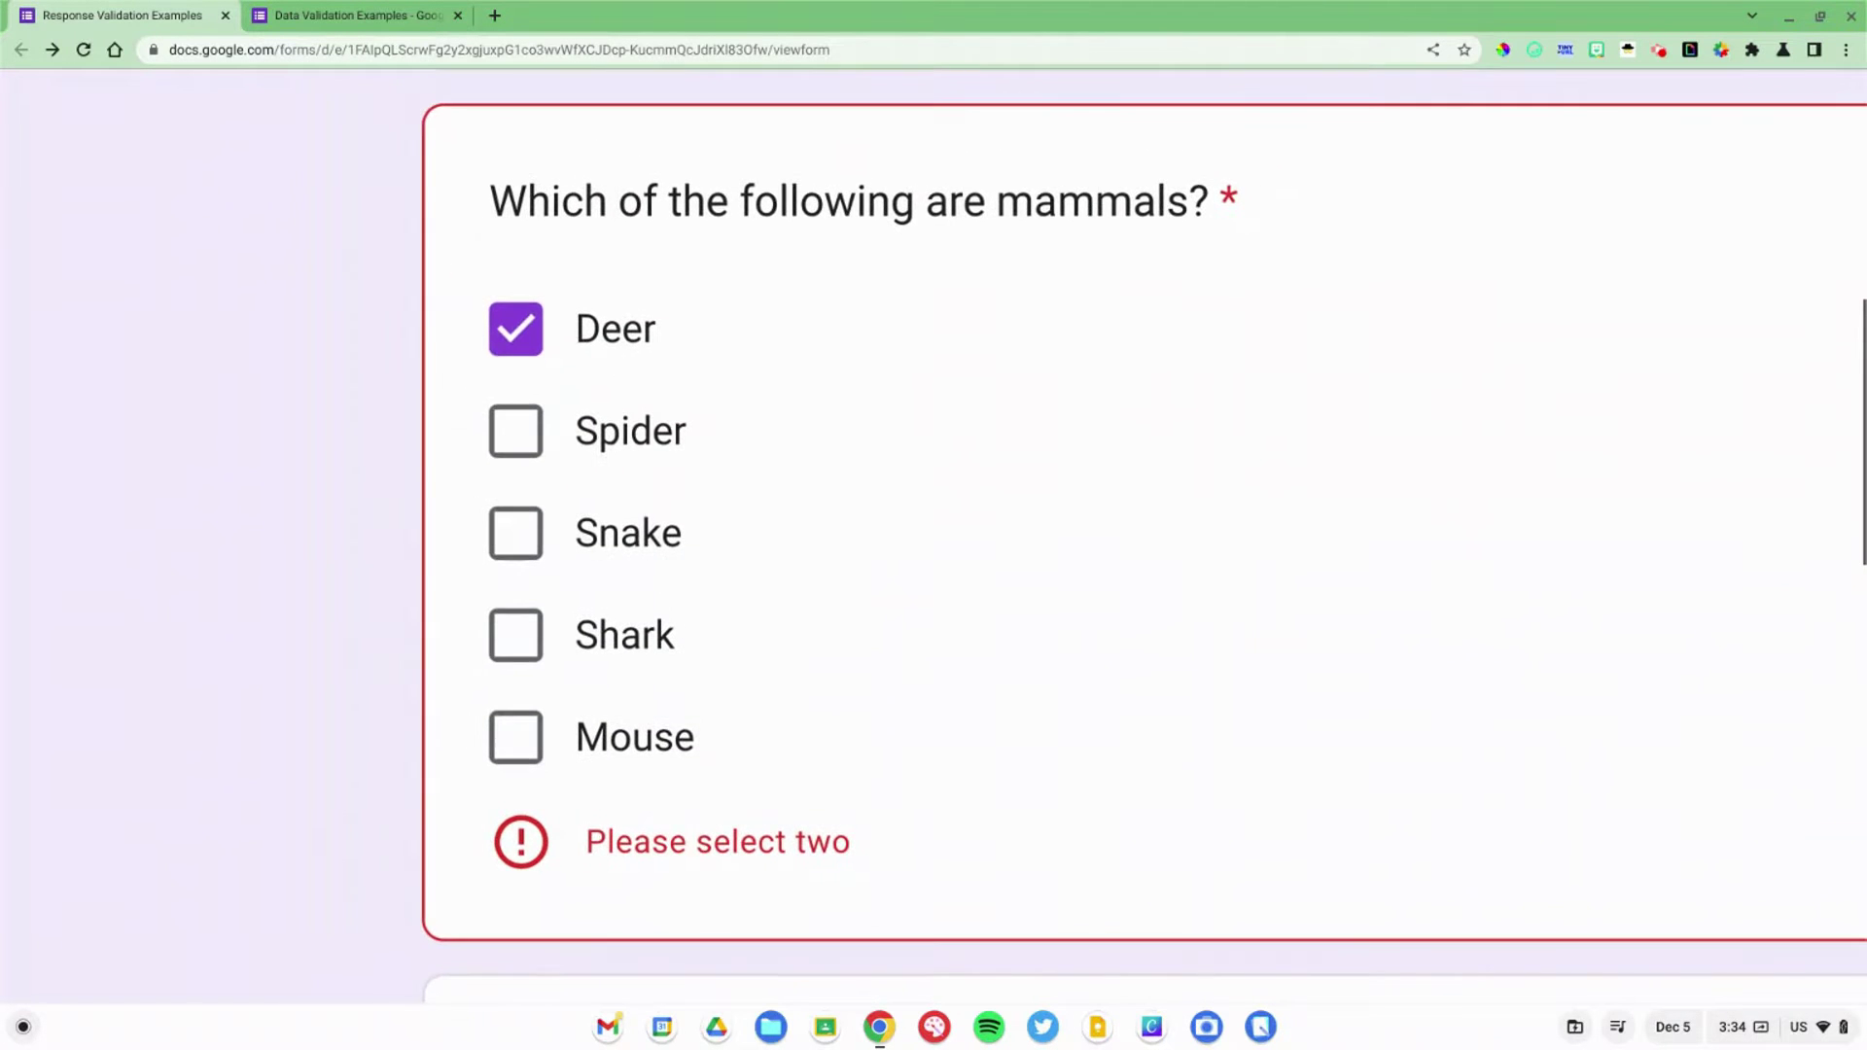
left_click(607, 747)
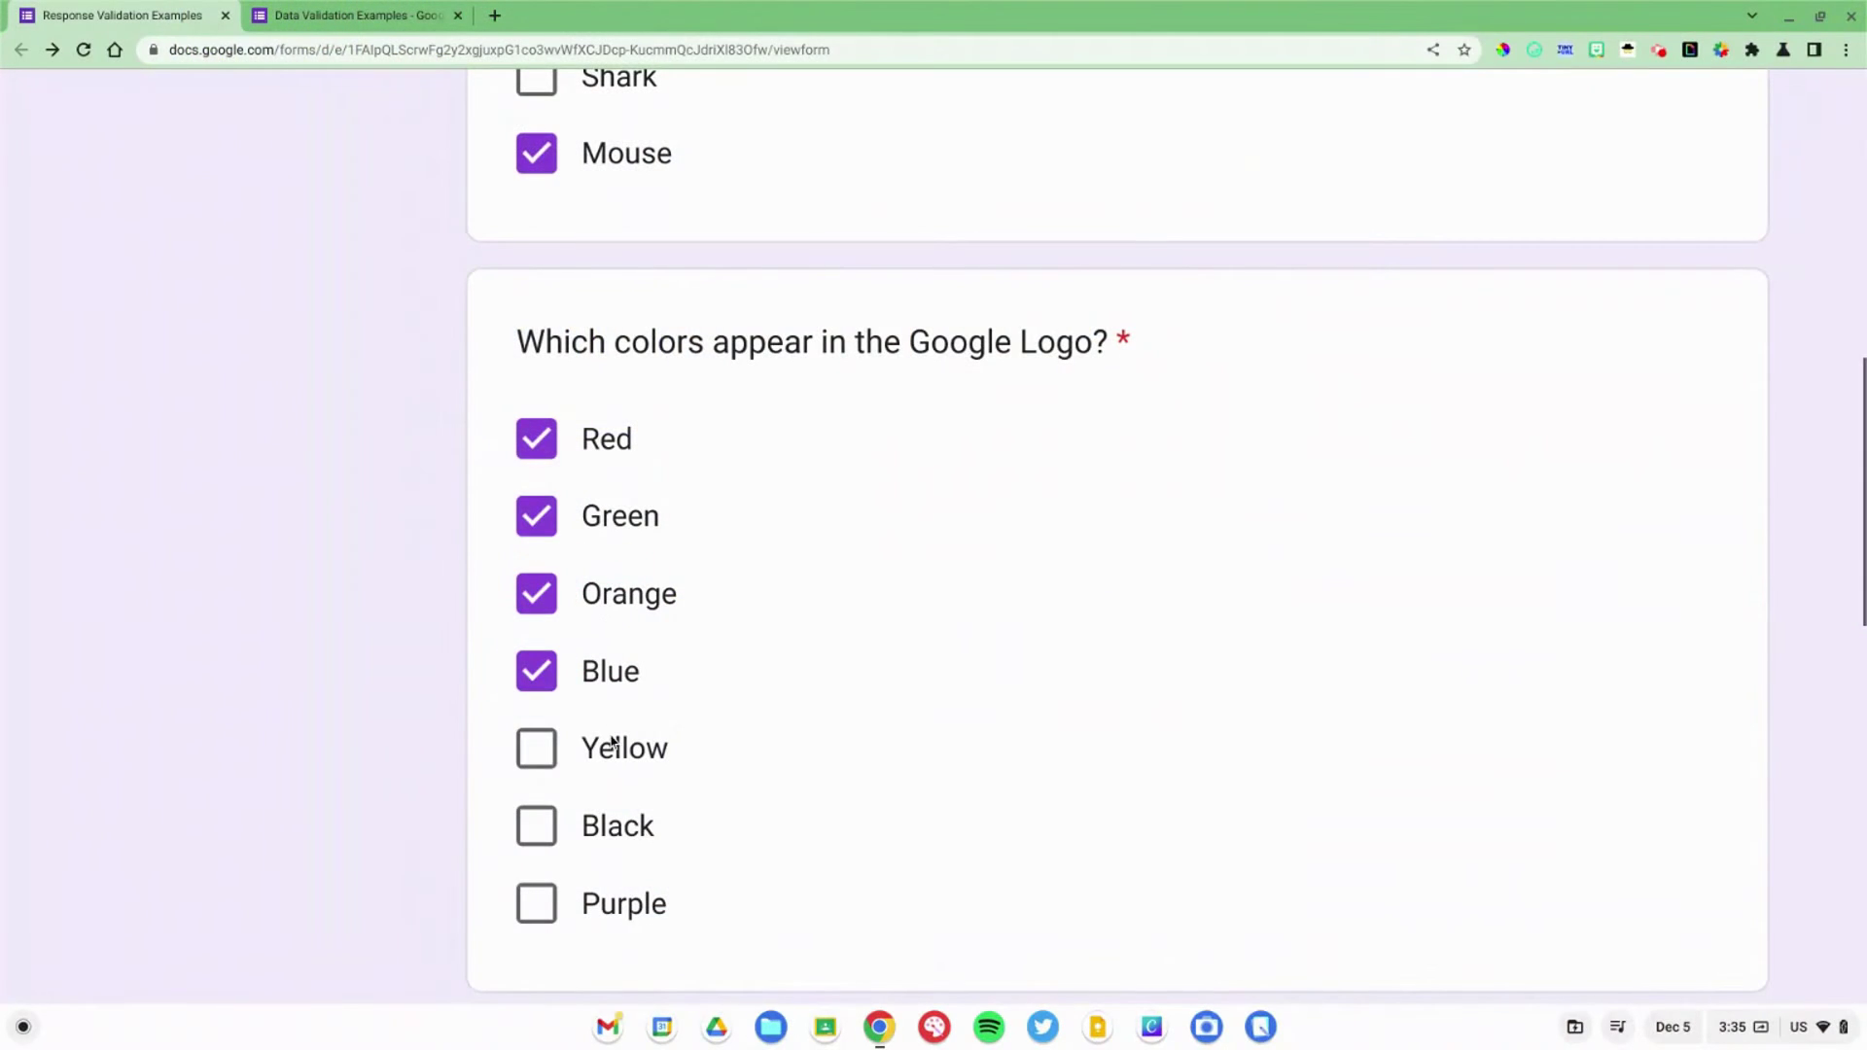
Step: Check Black as a sixth logo colour to trigger 'Please select no more than 5'
left_click(610, 825)
scroll(609, 828, "down", 2)
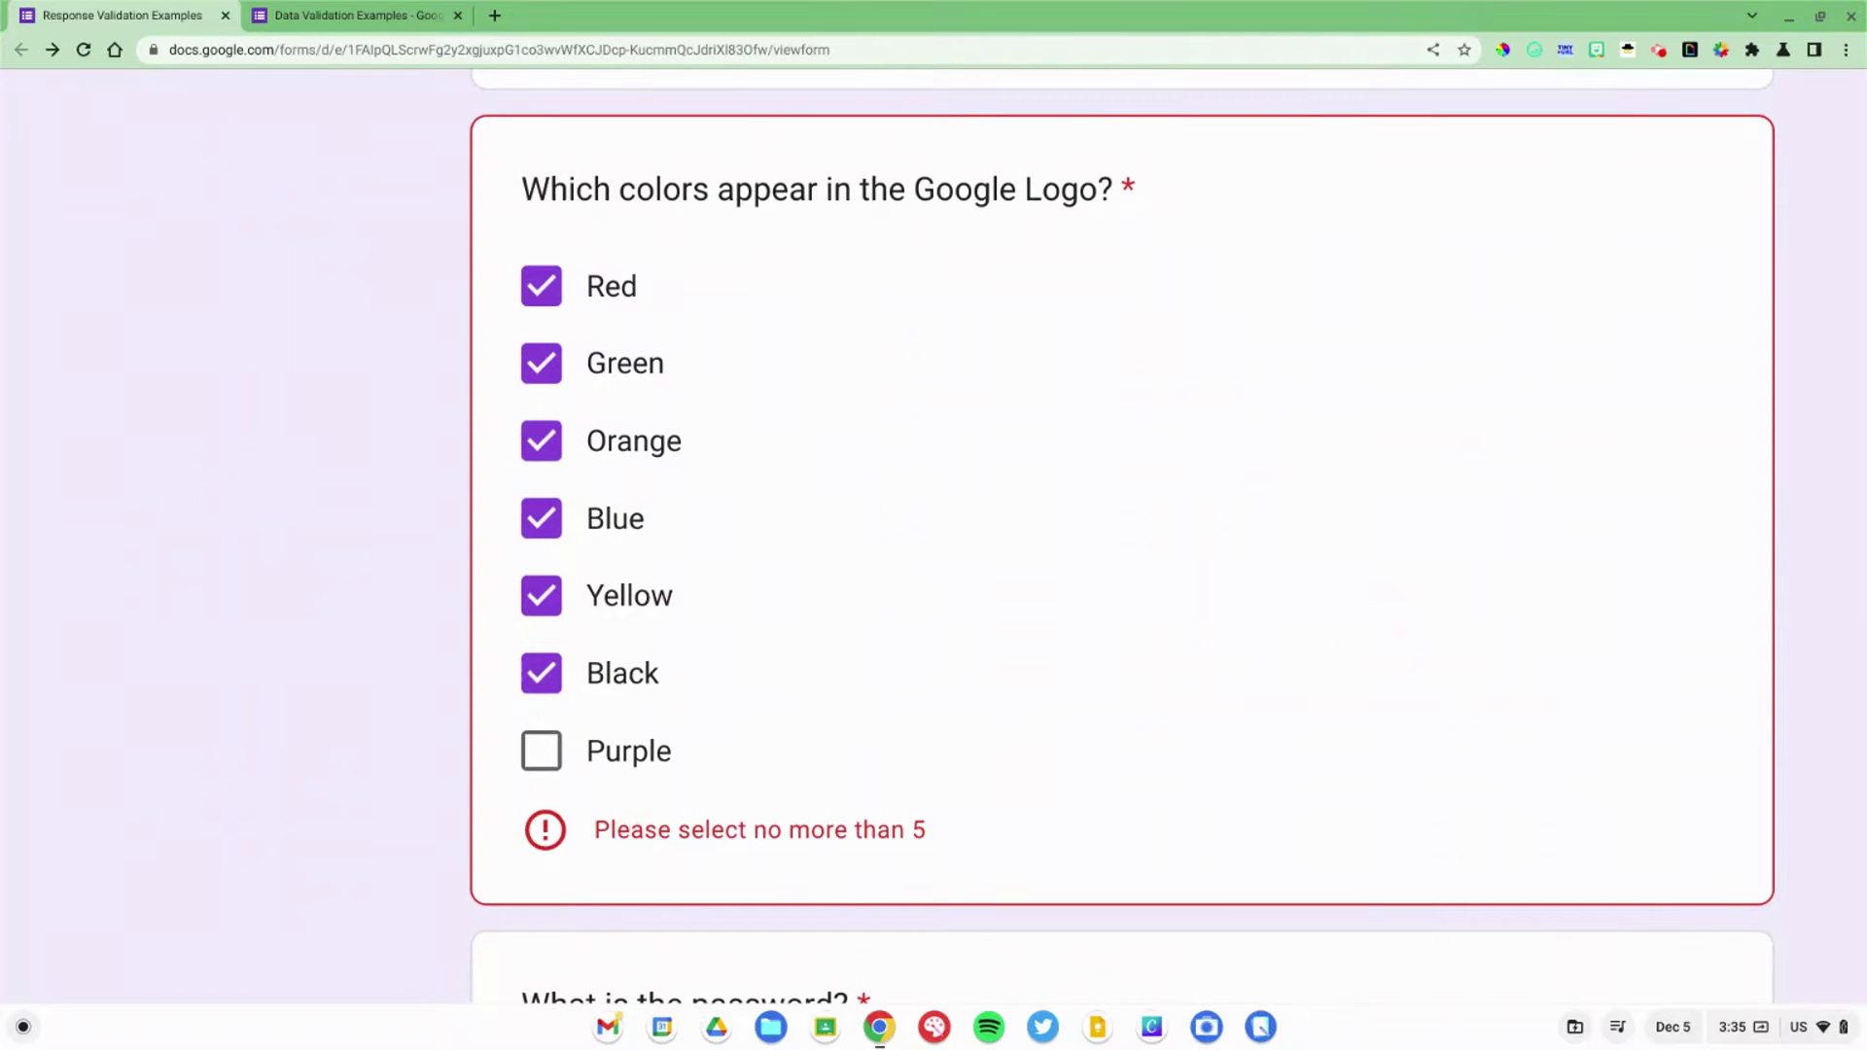
scroll(642, 885, "up", 3)
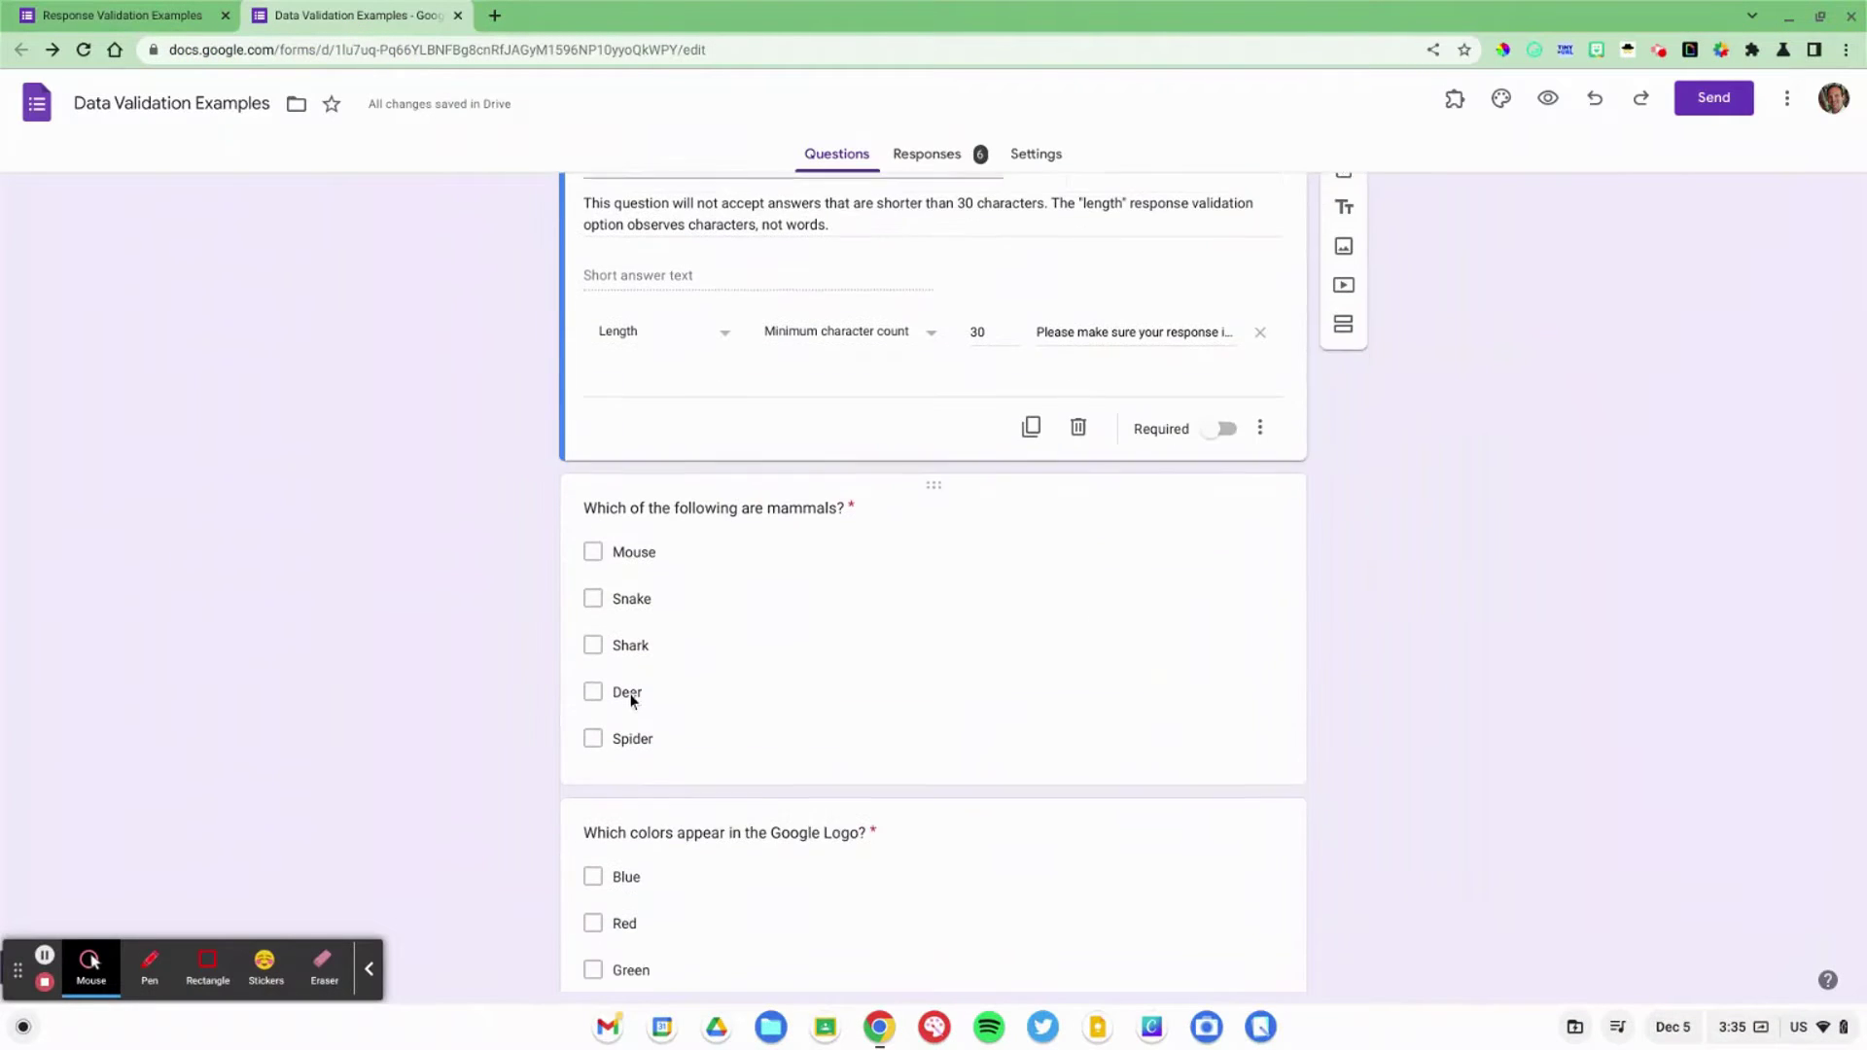
Step: Open the Google Logo and mammals questions and show the 'Select exactly' rule choices
left_click(745, 872)
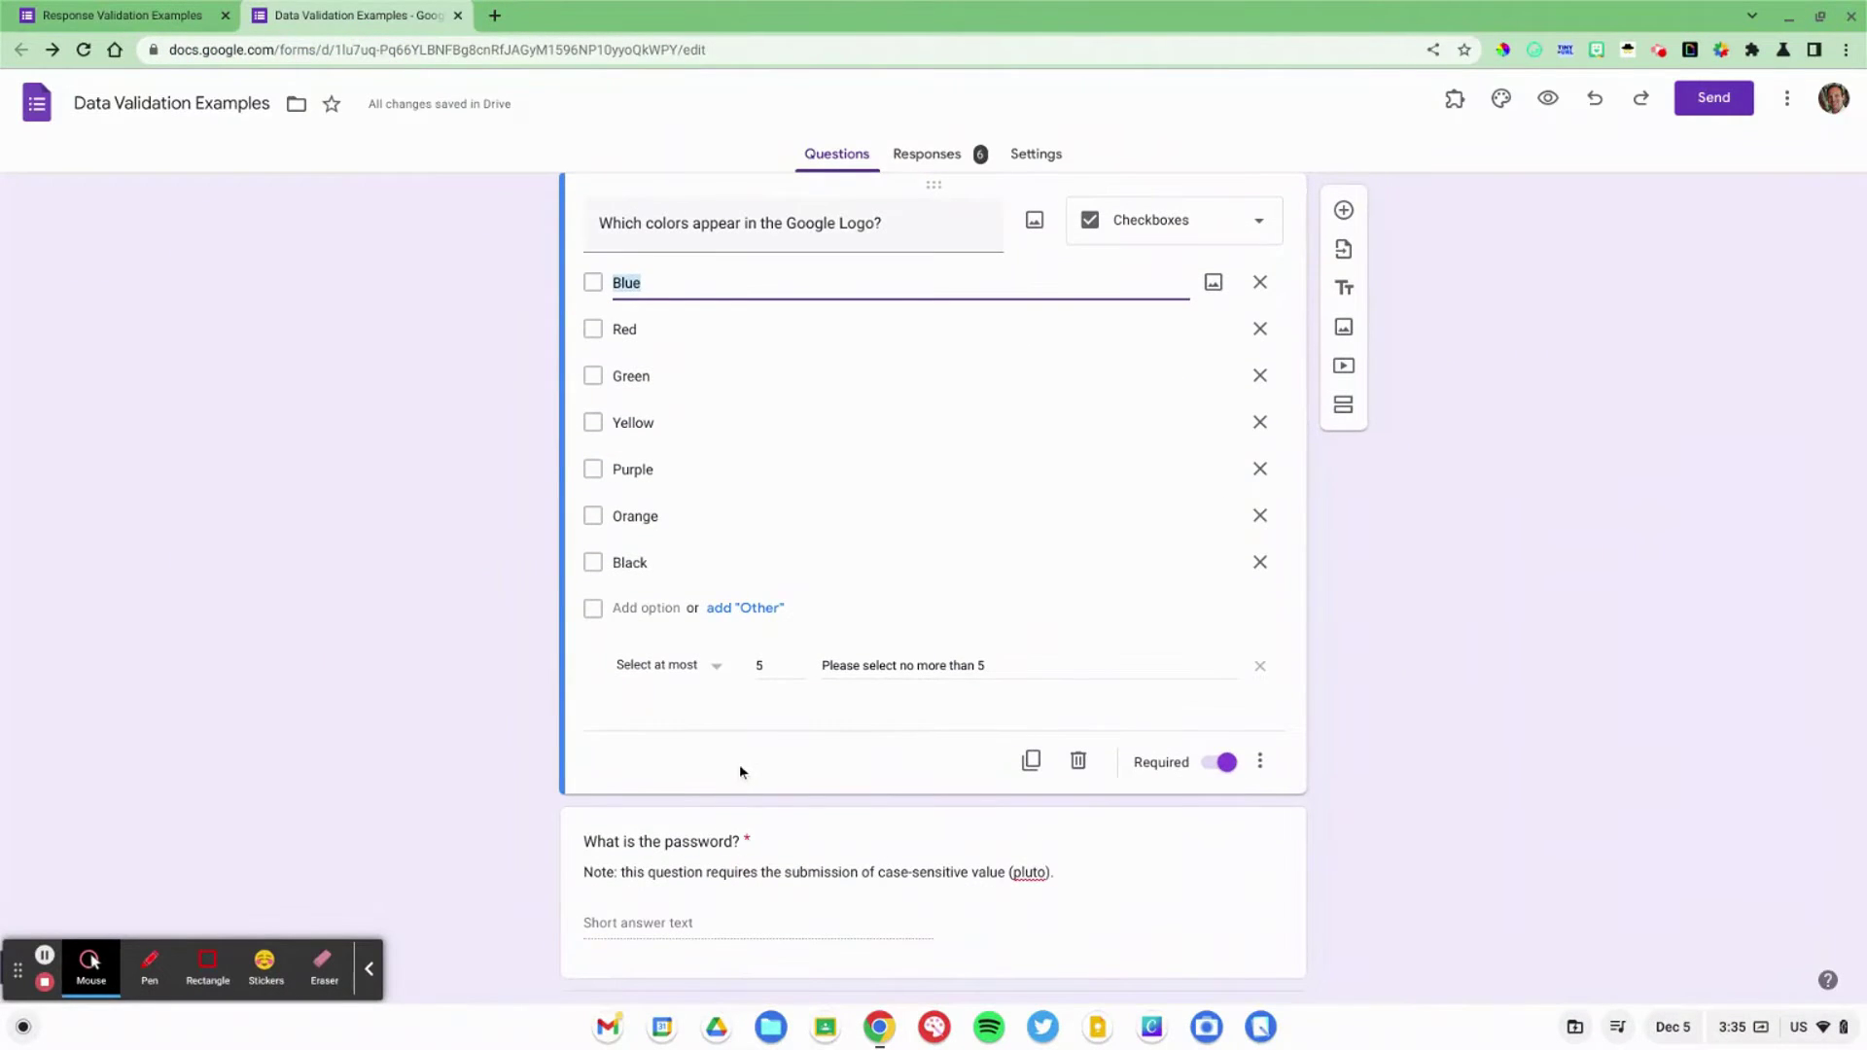
scroll(679, 432, "up", 5)
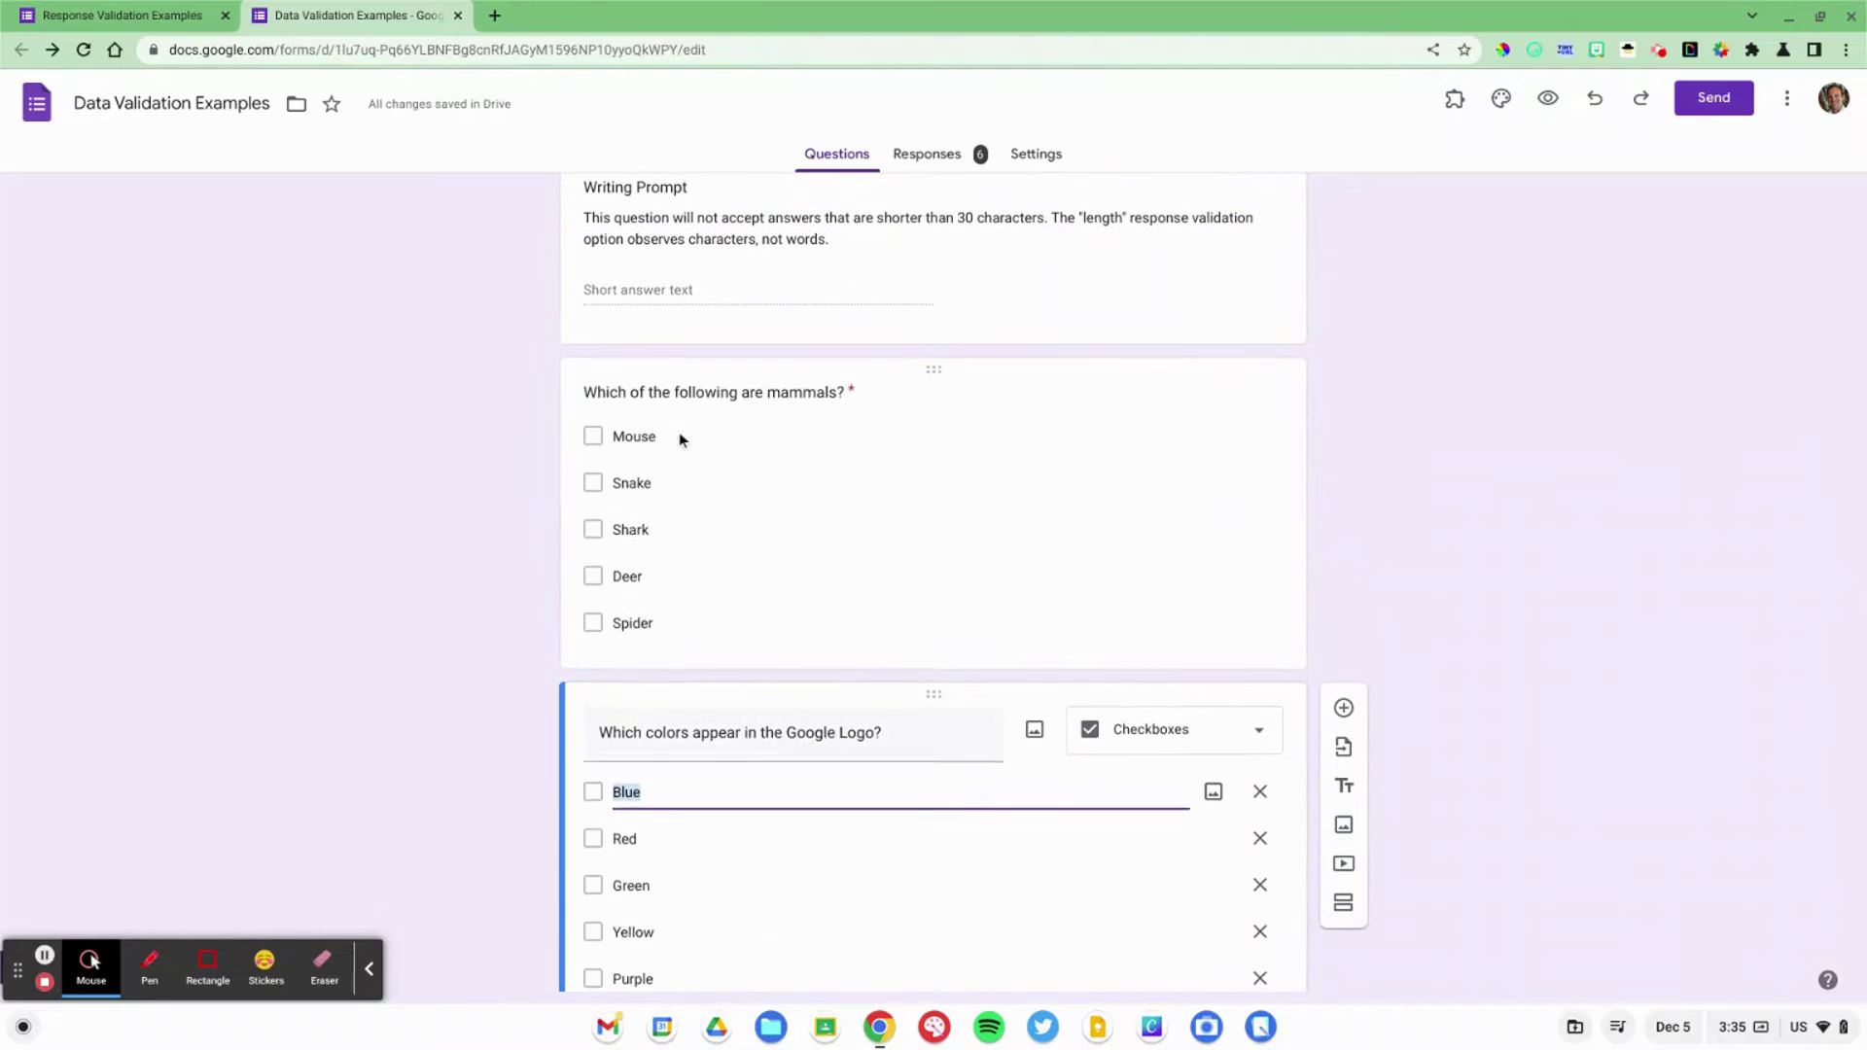
left_click(678, 432)
scroll(767, 790, "up", 5)
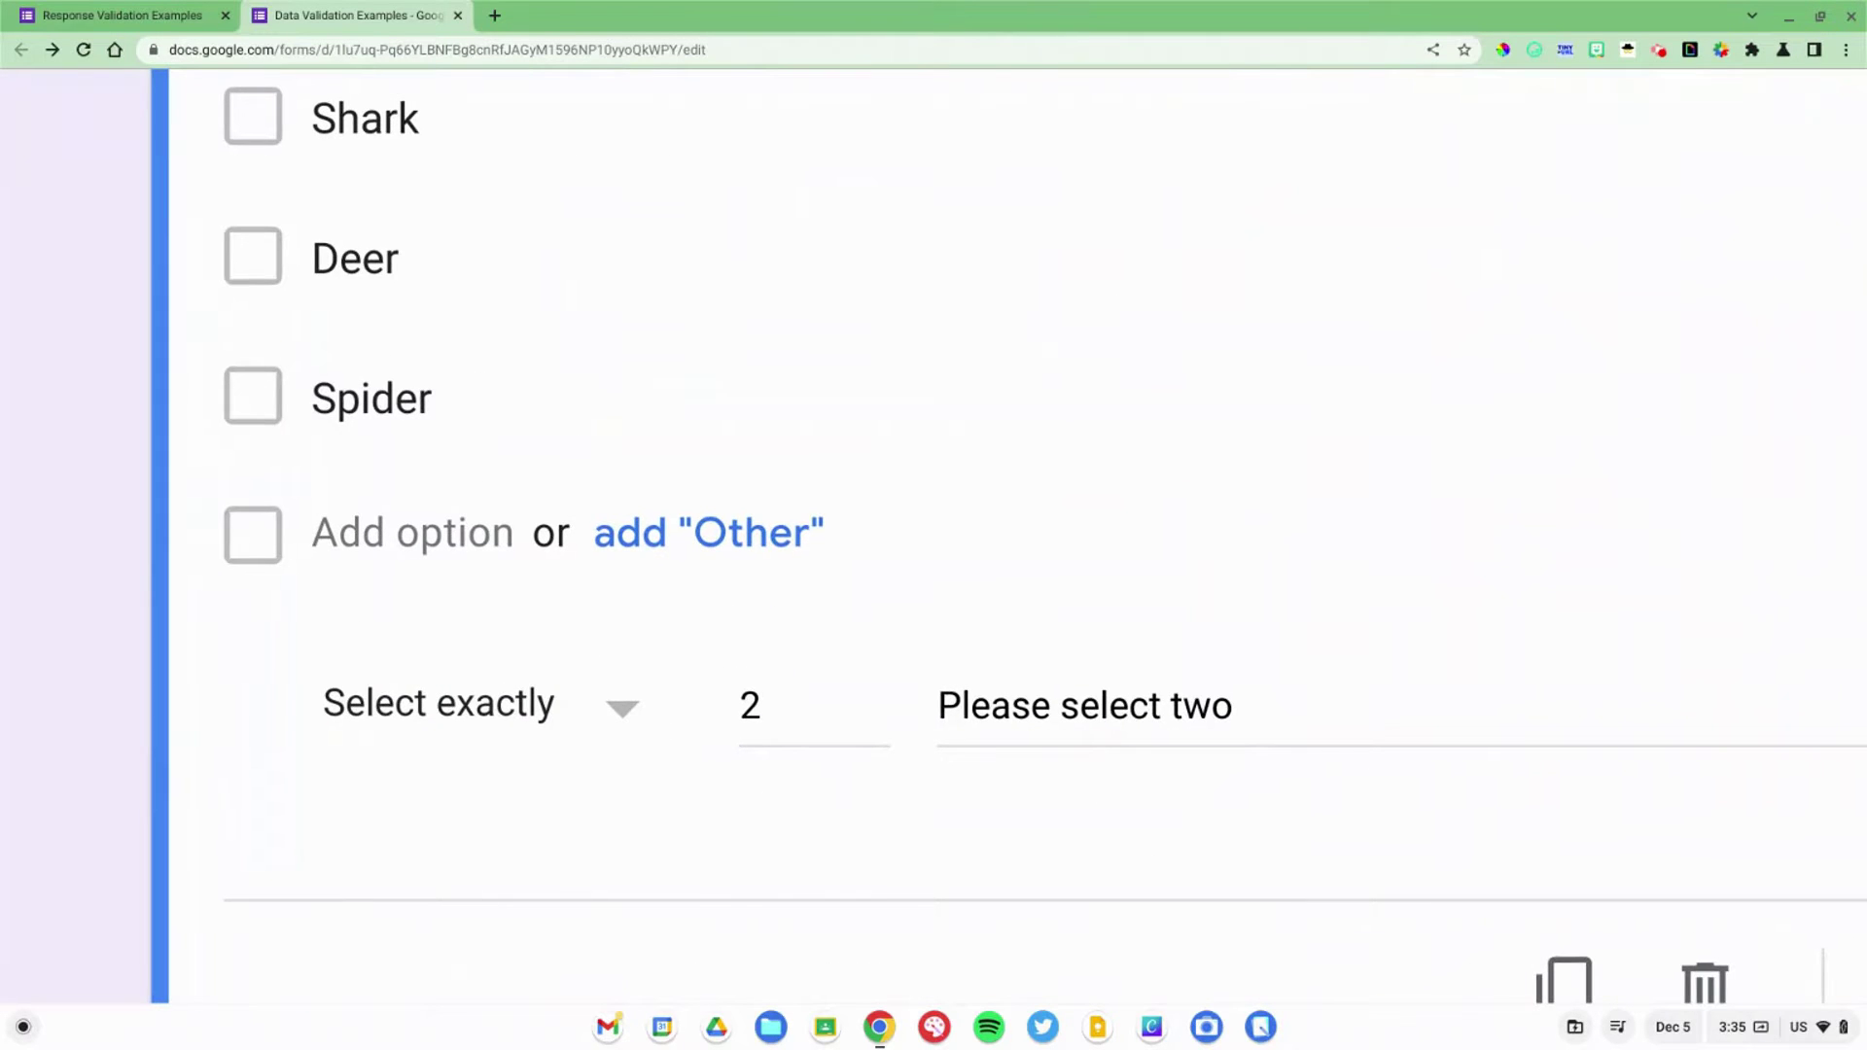
left_click(489, 693)
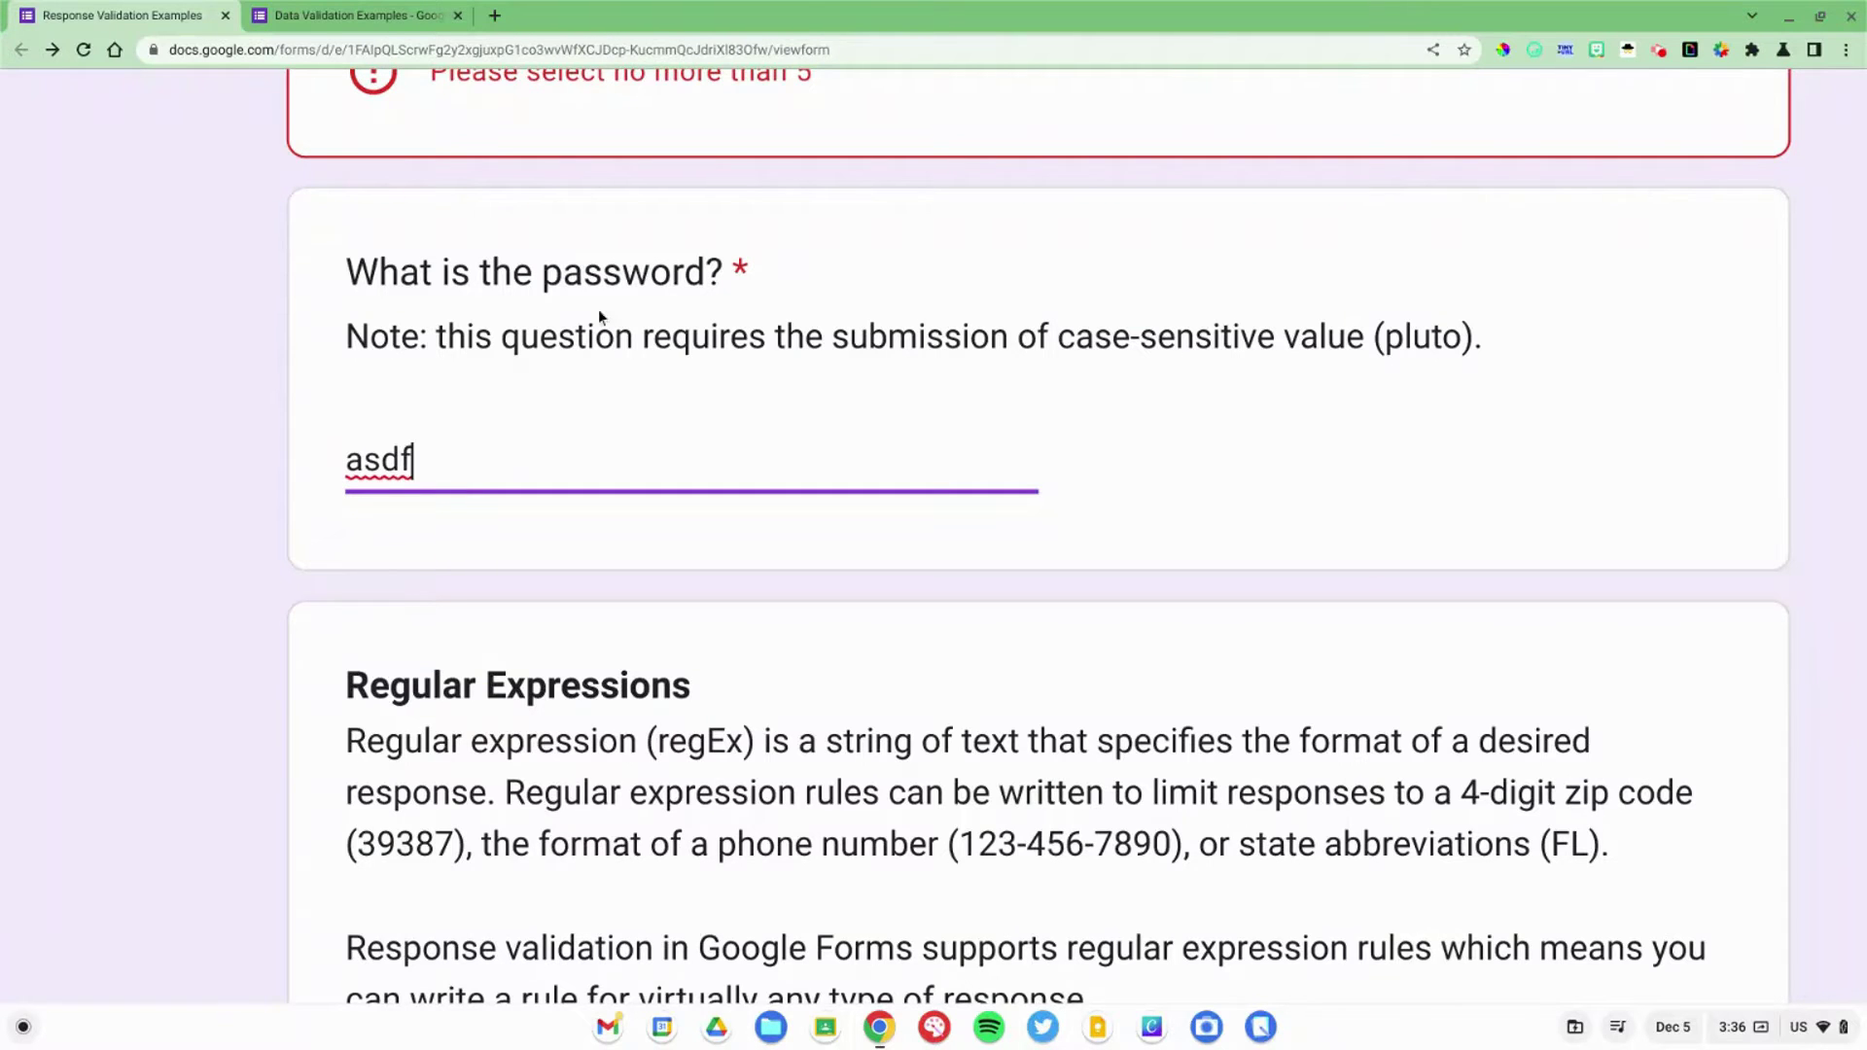
Step: Enter the wrong answers asdf and password so 'Please try again!' appears
left_click(371, 415)
left_click(377, 453)
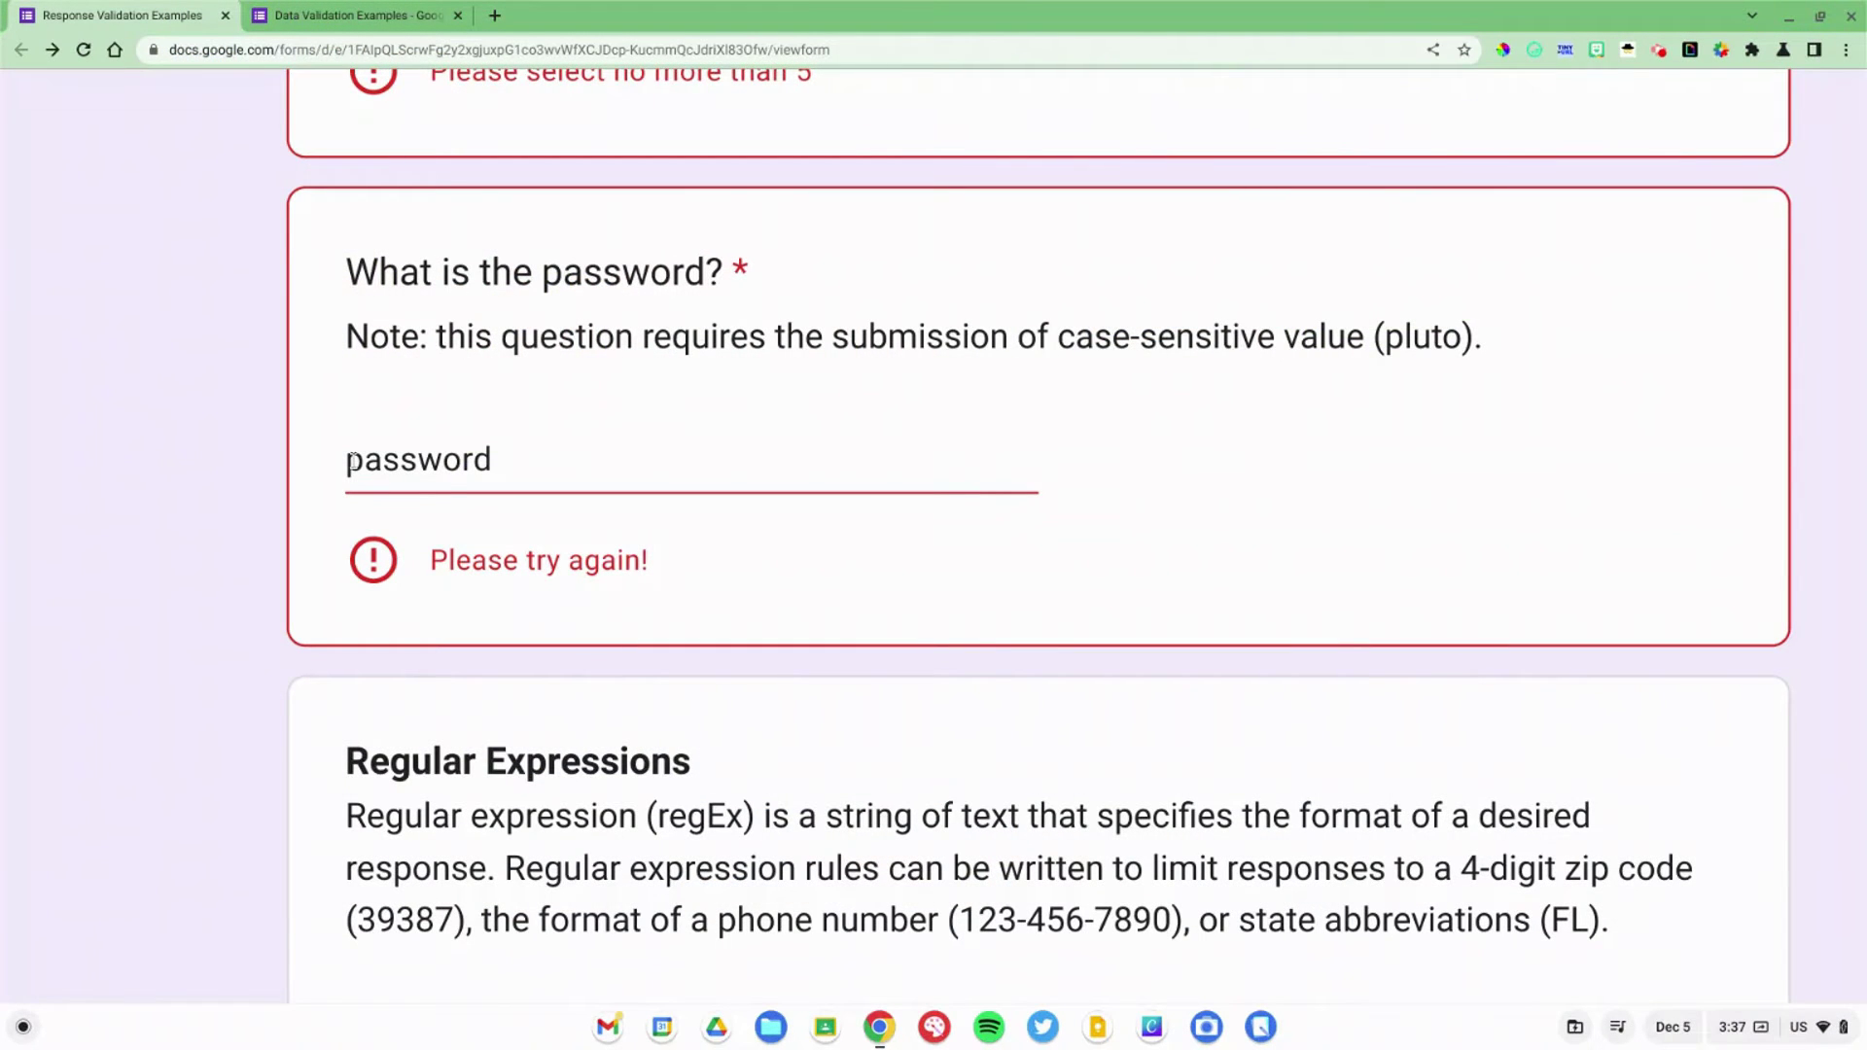
left_click(368, 461)
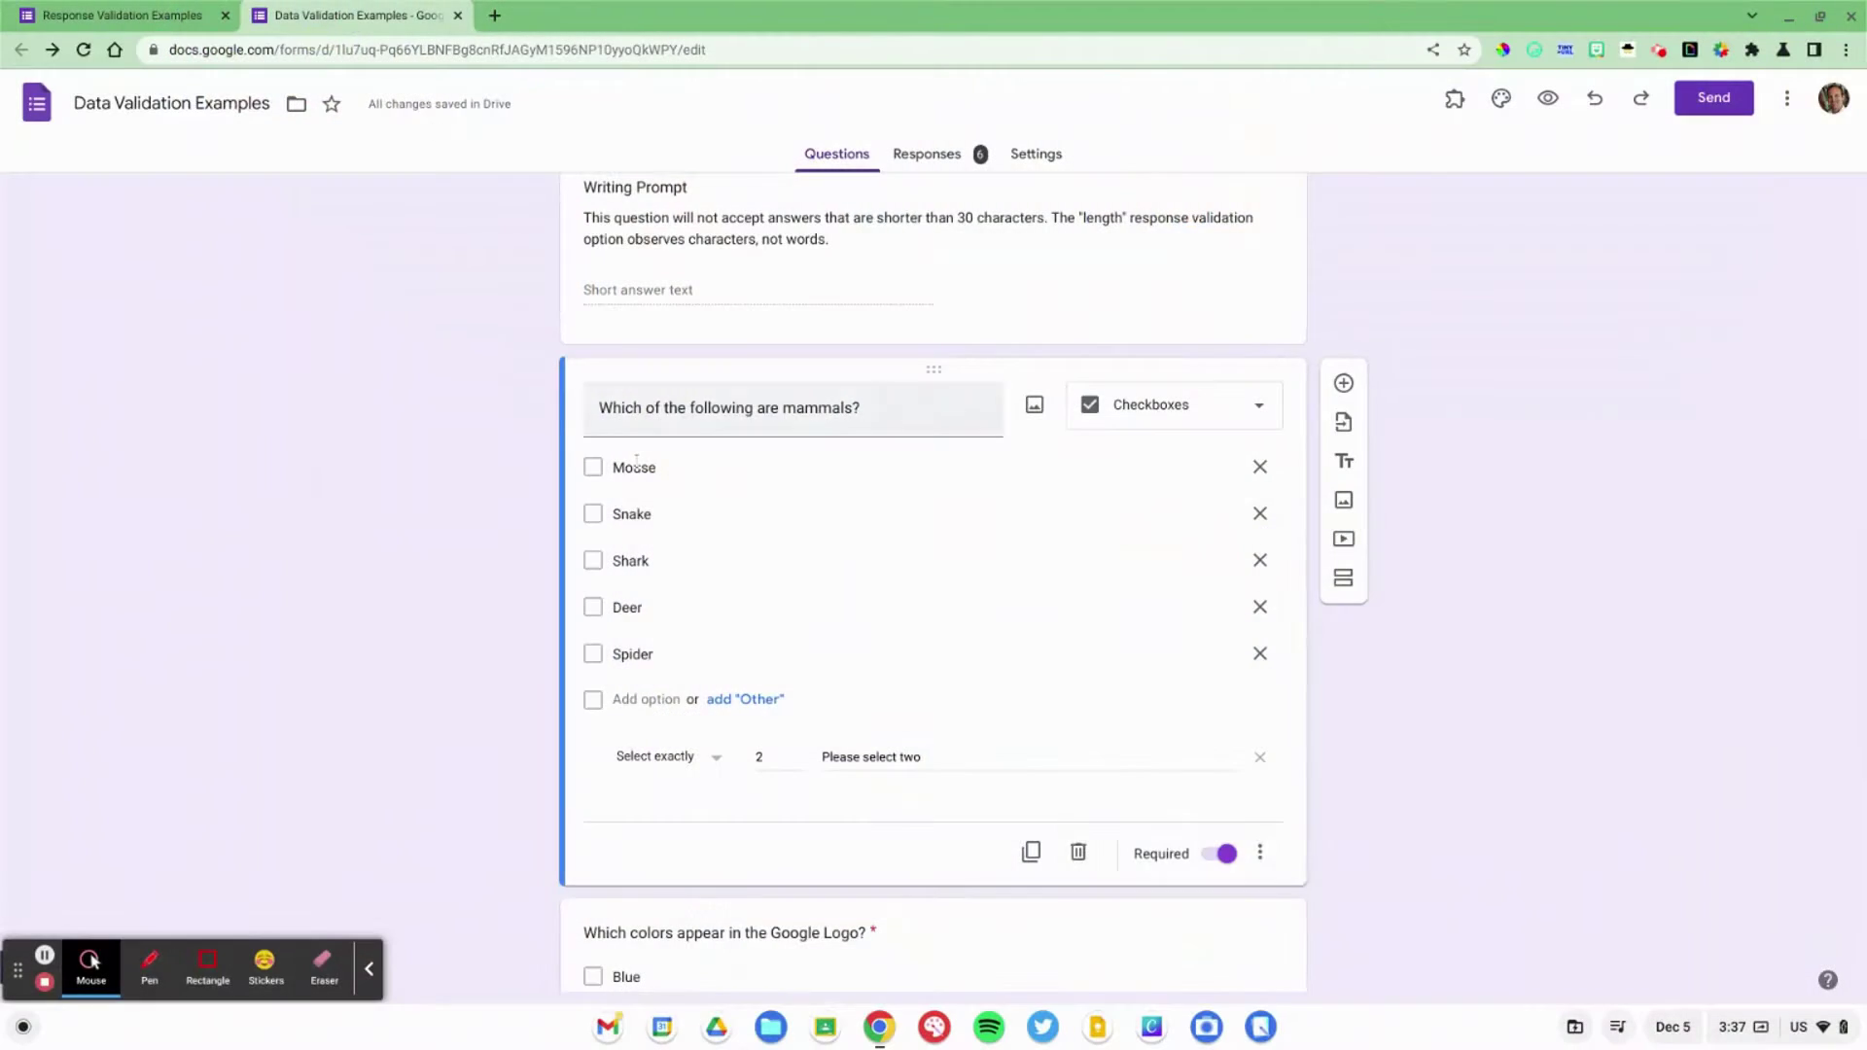
Step: Scroll the editor past the checkbox questions down to the password question
scroll(638, 467, "down", 3)
scroll(638, 467, "down", 8)
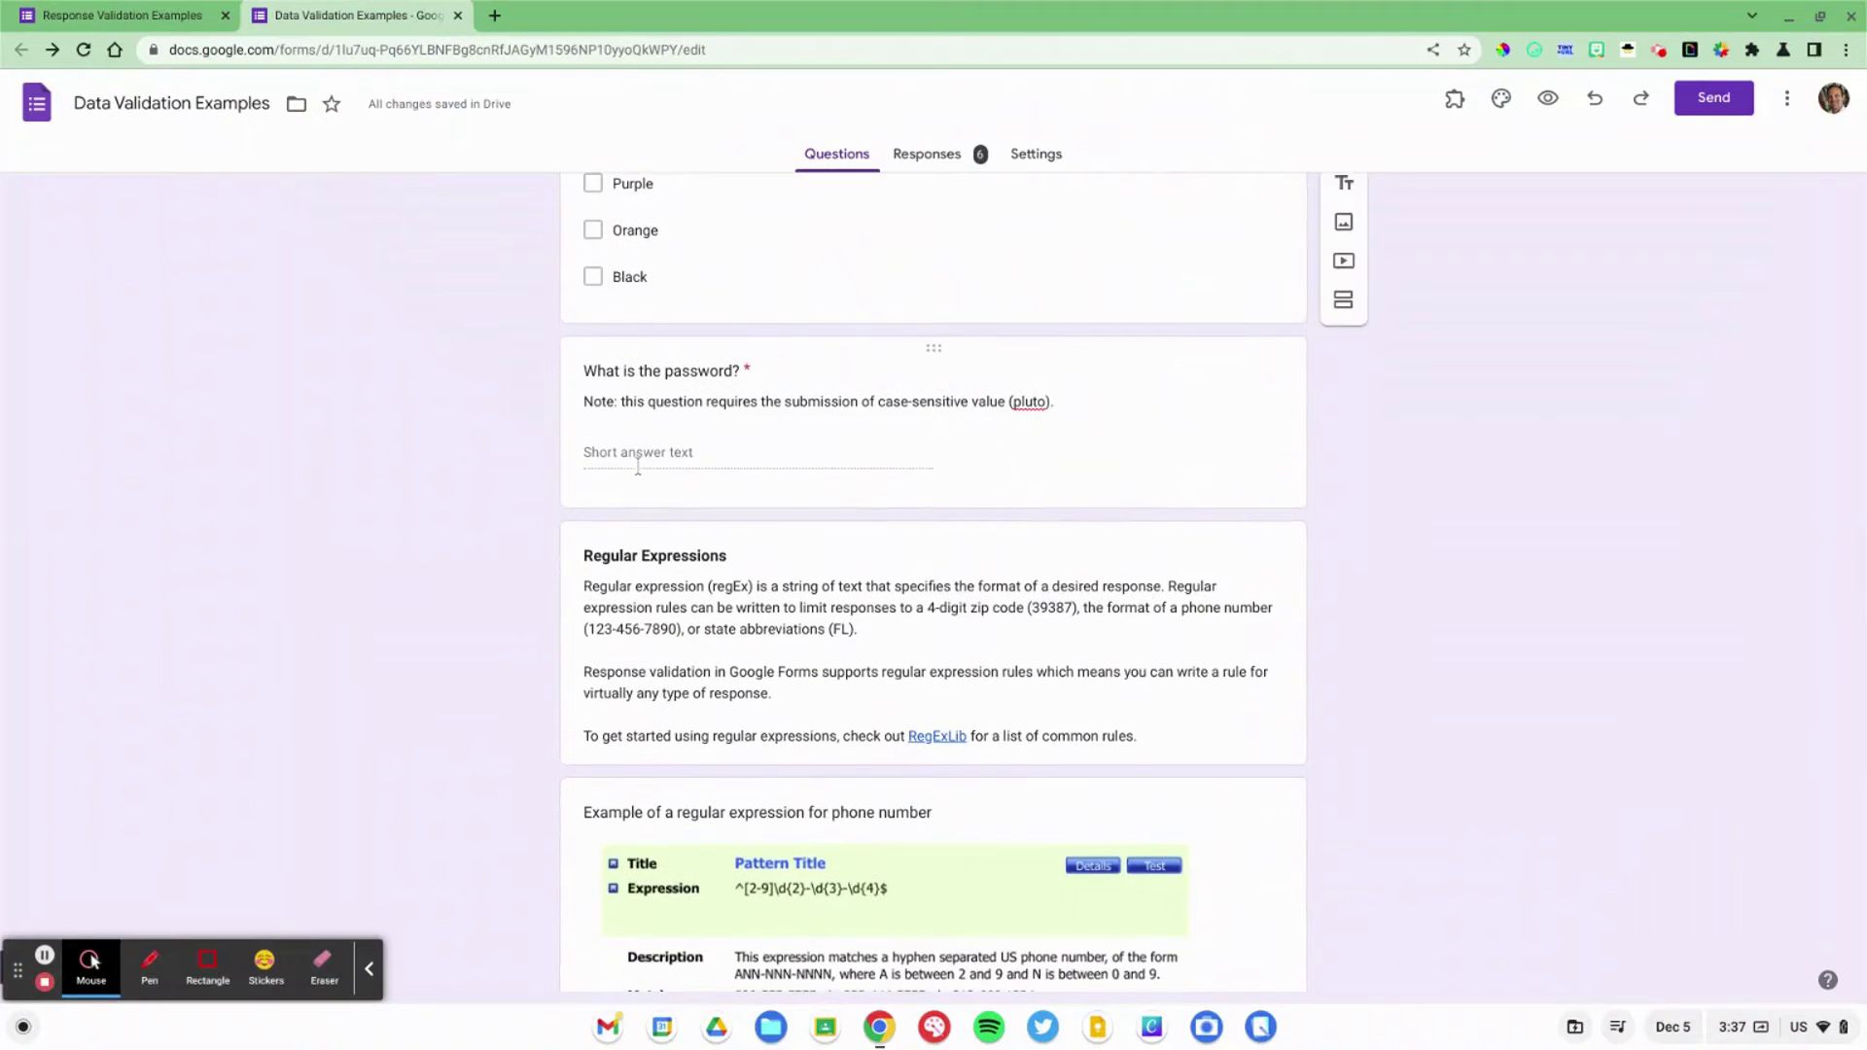
Step: Open the password question and review its Contains condition list and the pluto value
left_click(637, 434)
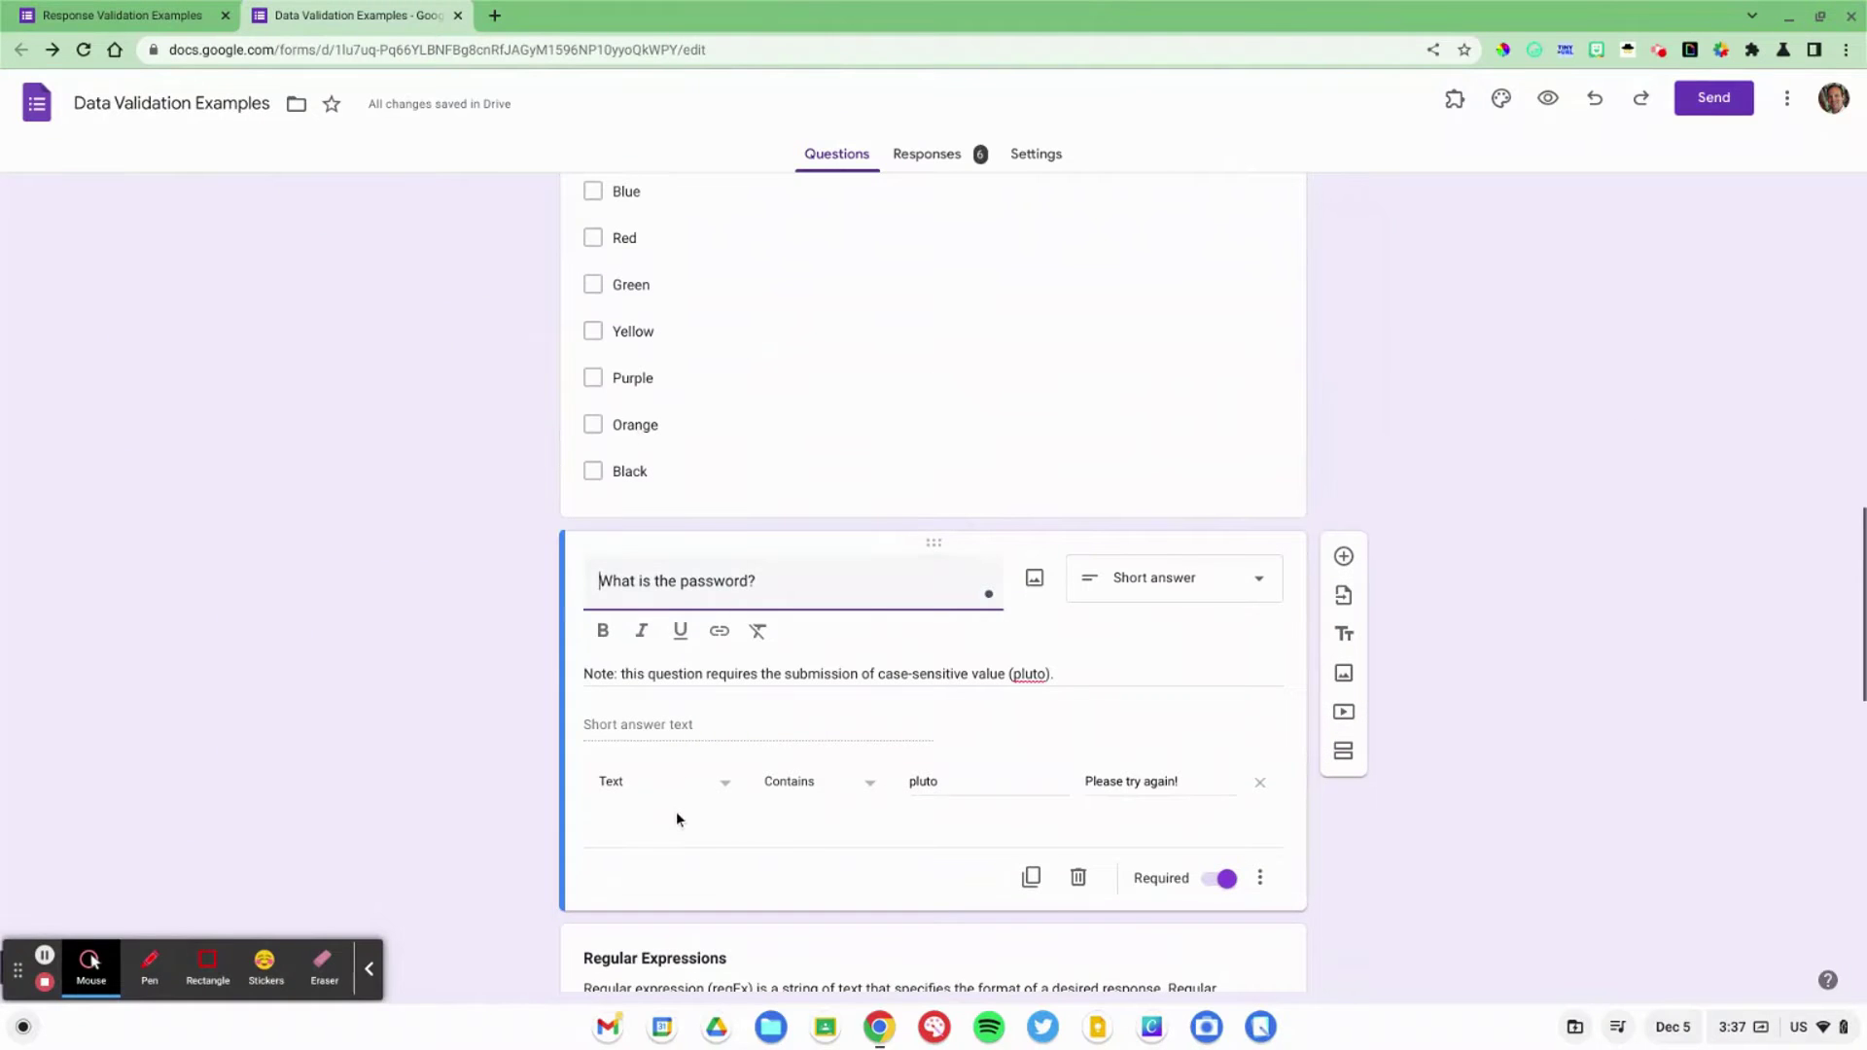
scroll(663, 830, "up", 5)
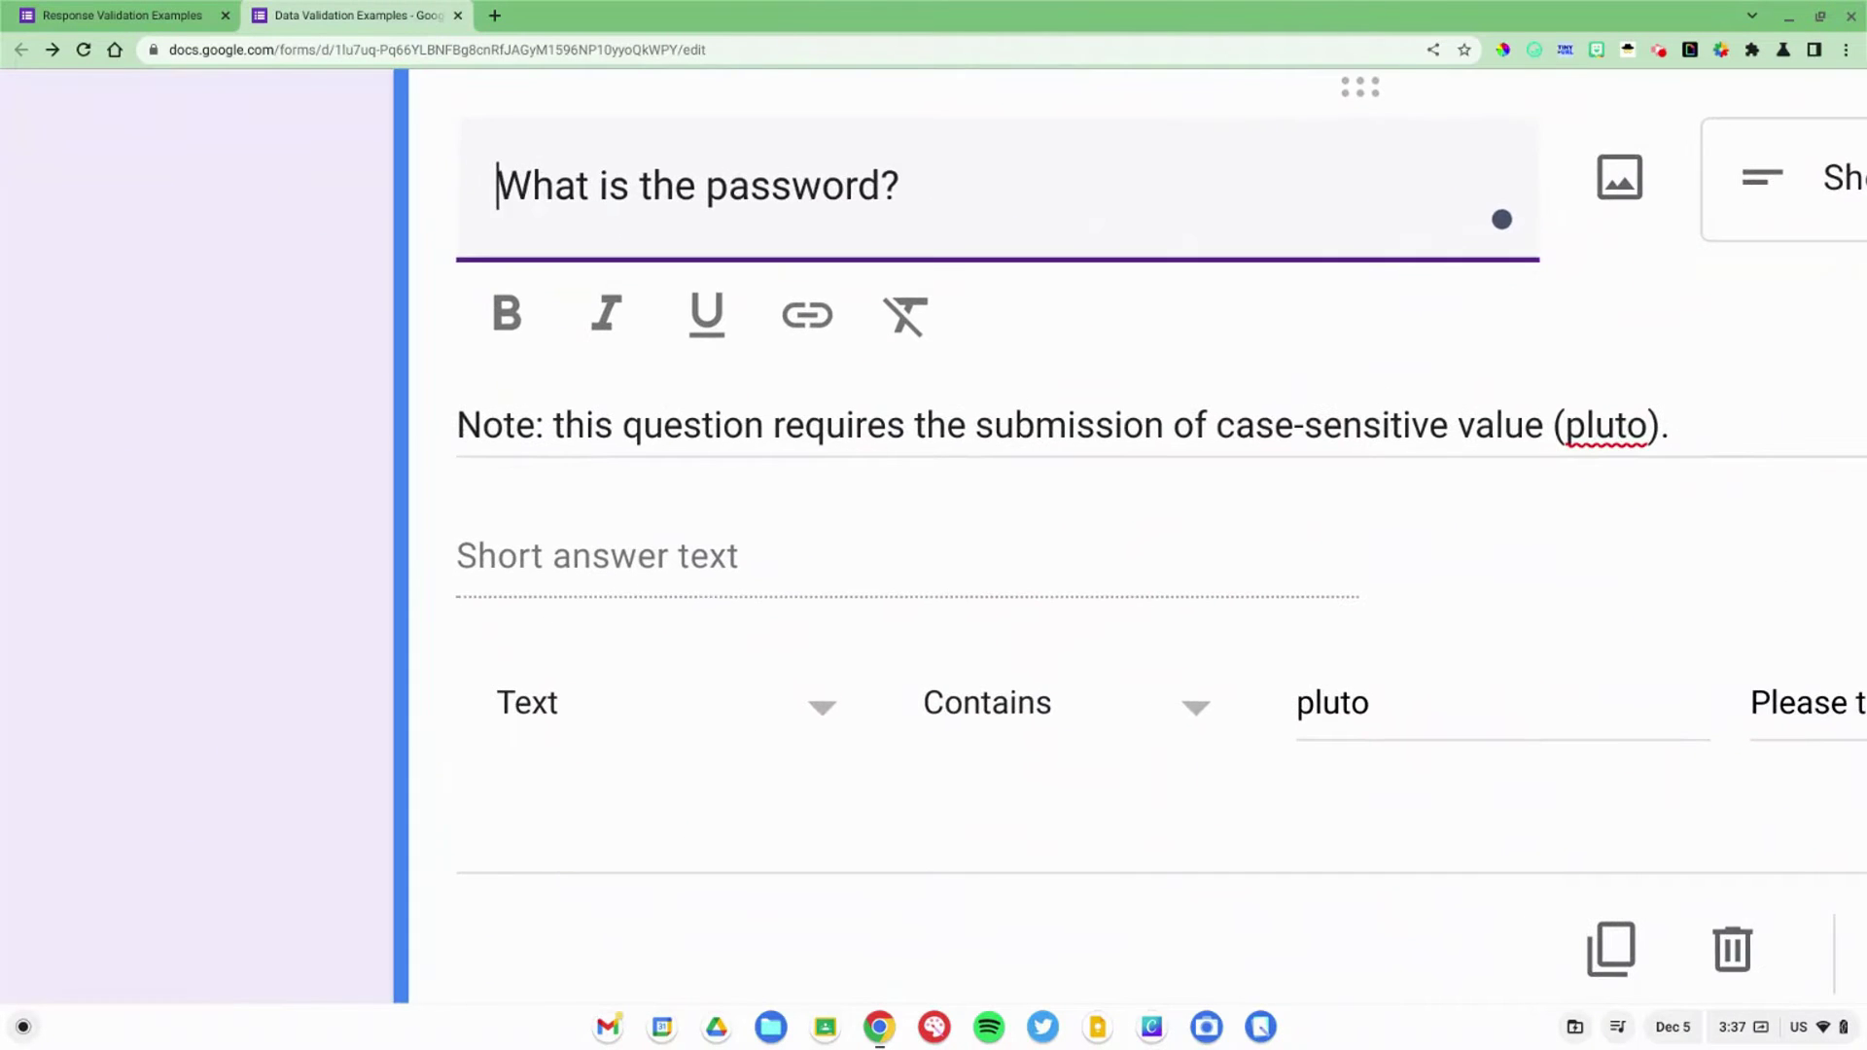
left_click(982, 724)
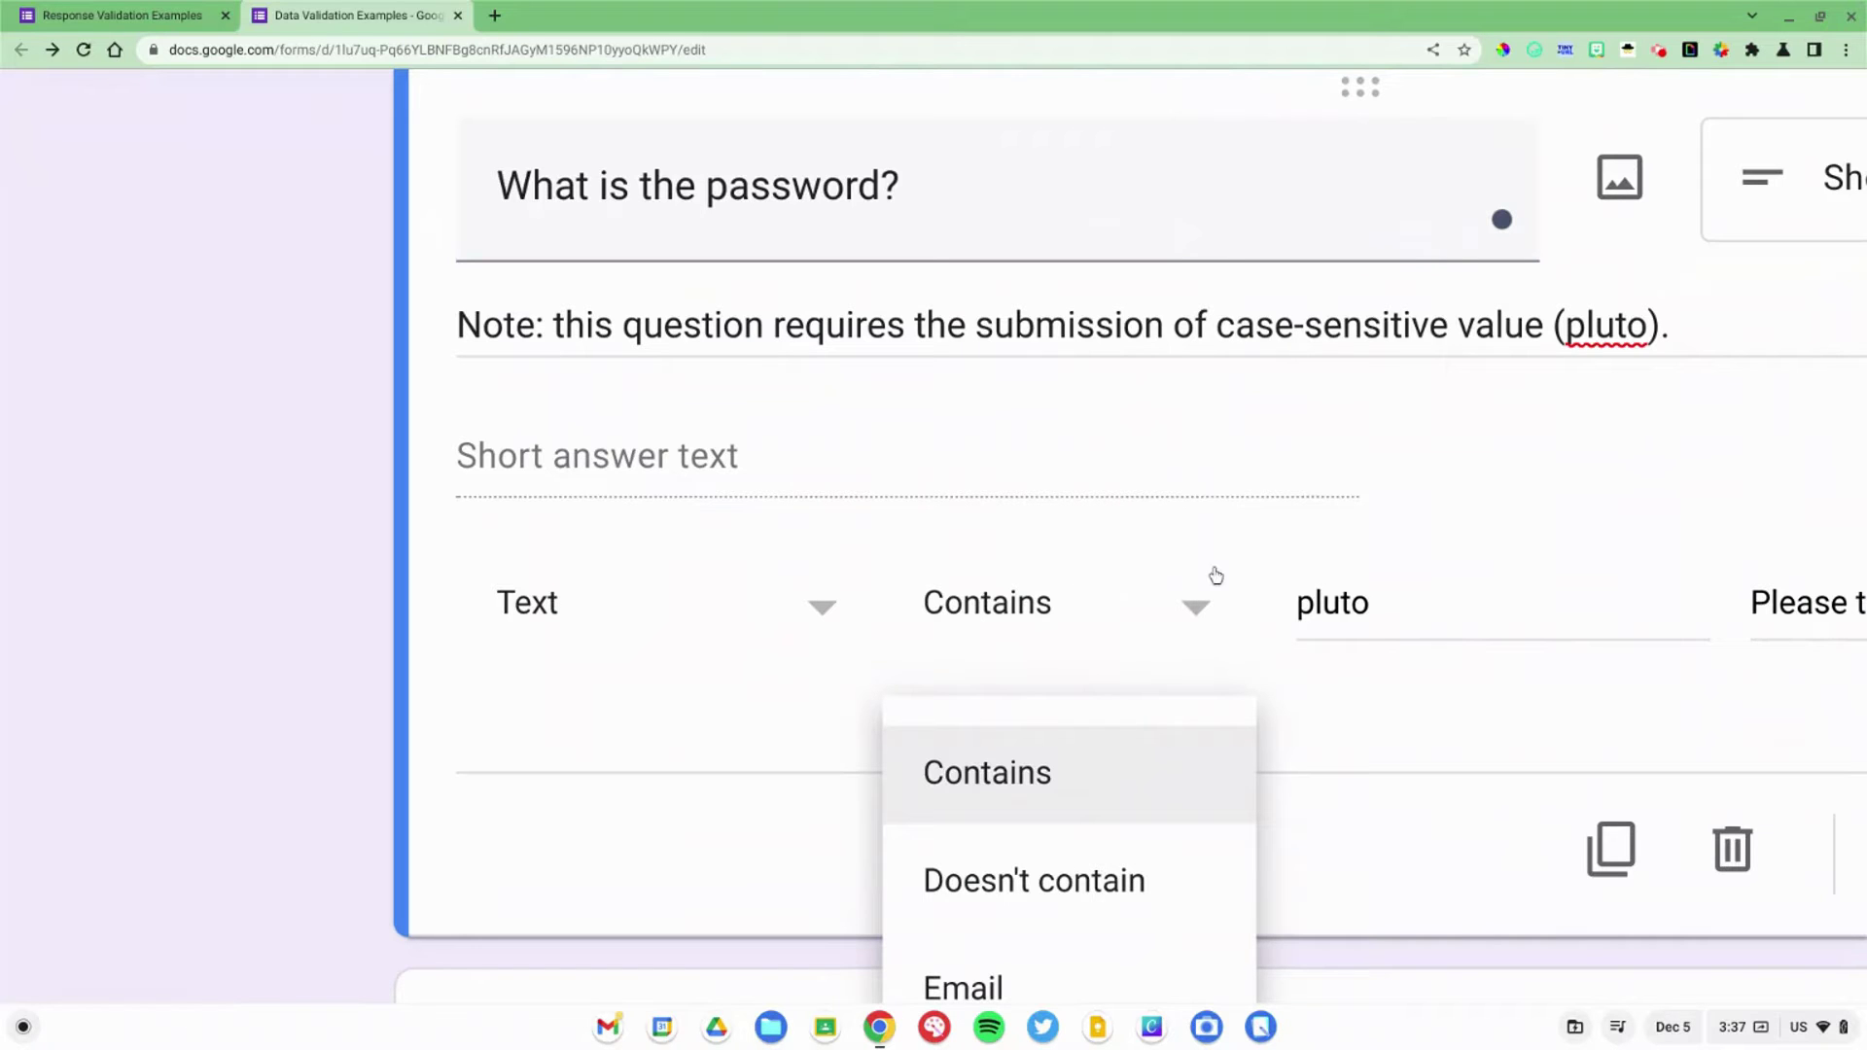
left_click(1323, 605)
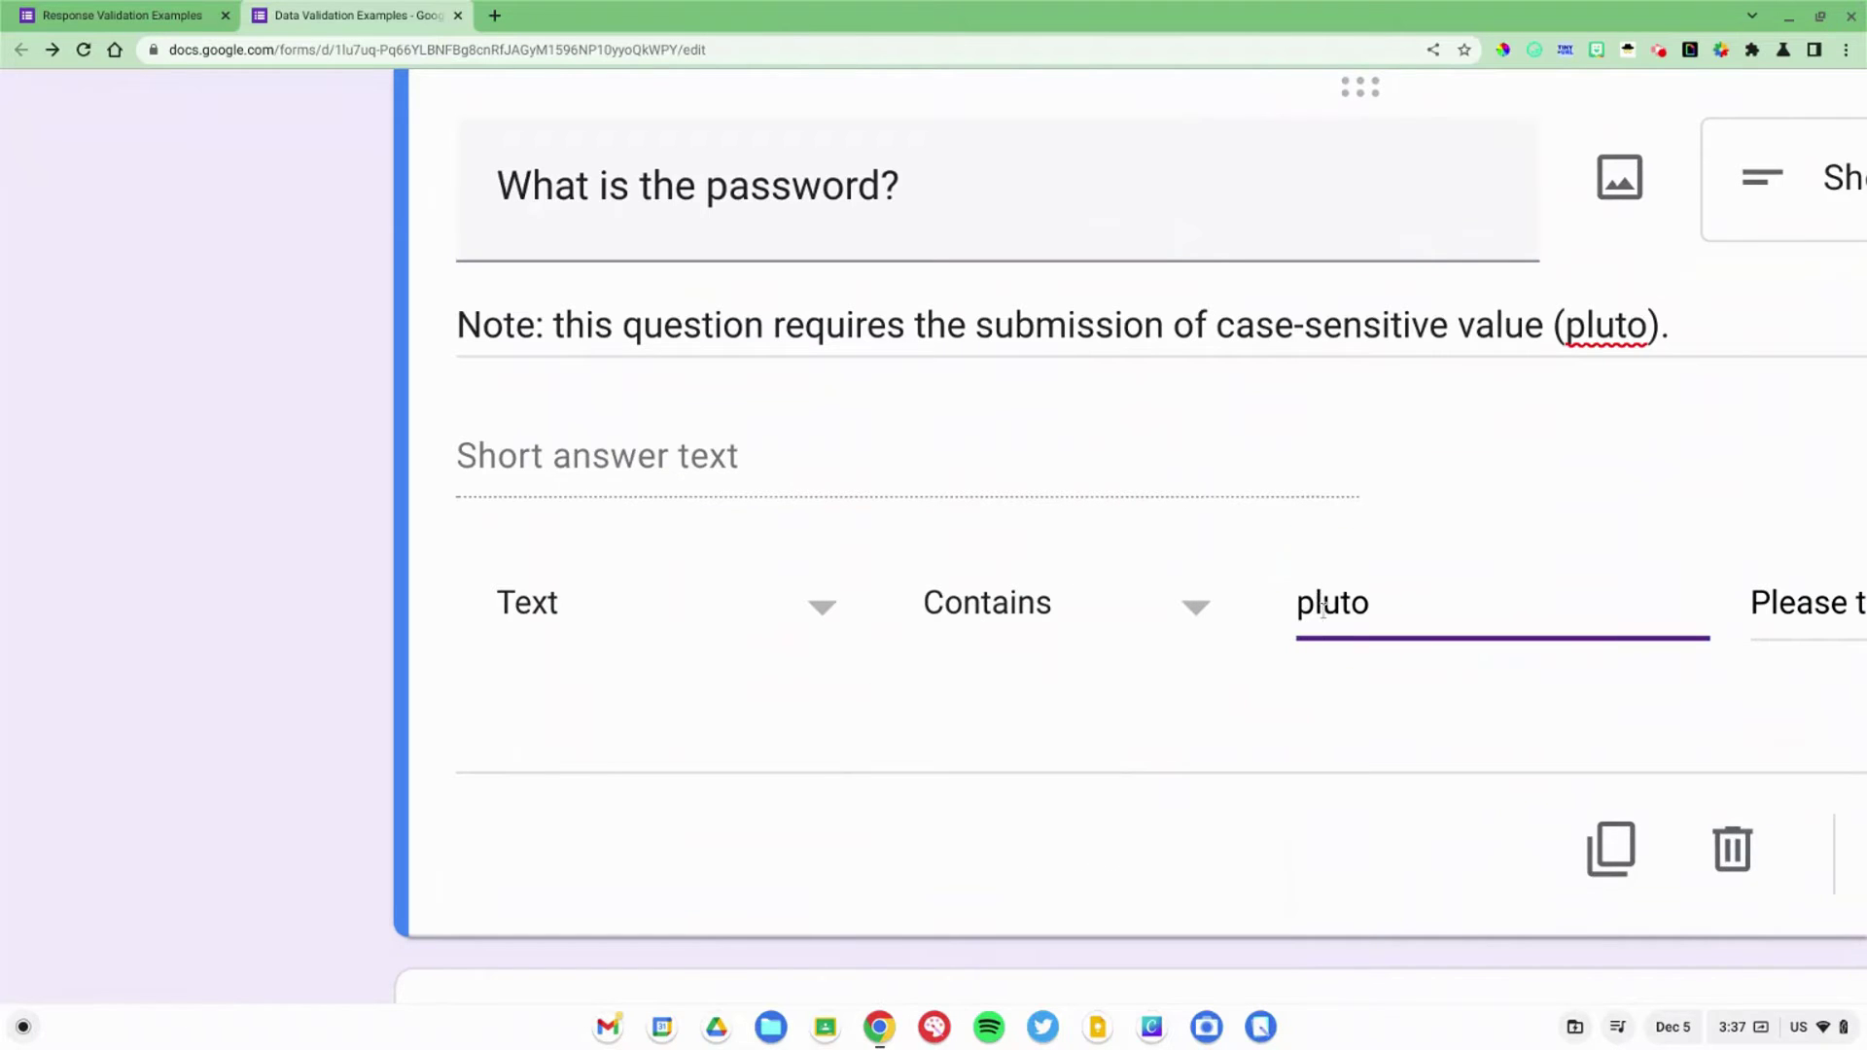
scroll(1323, 608, "right", 3)
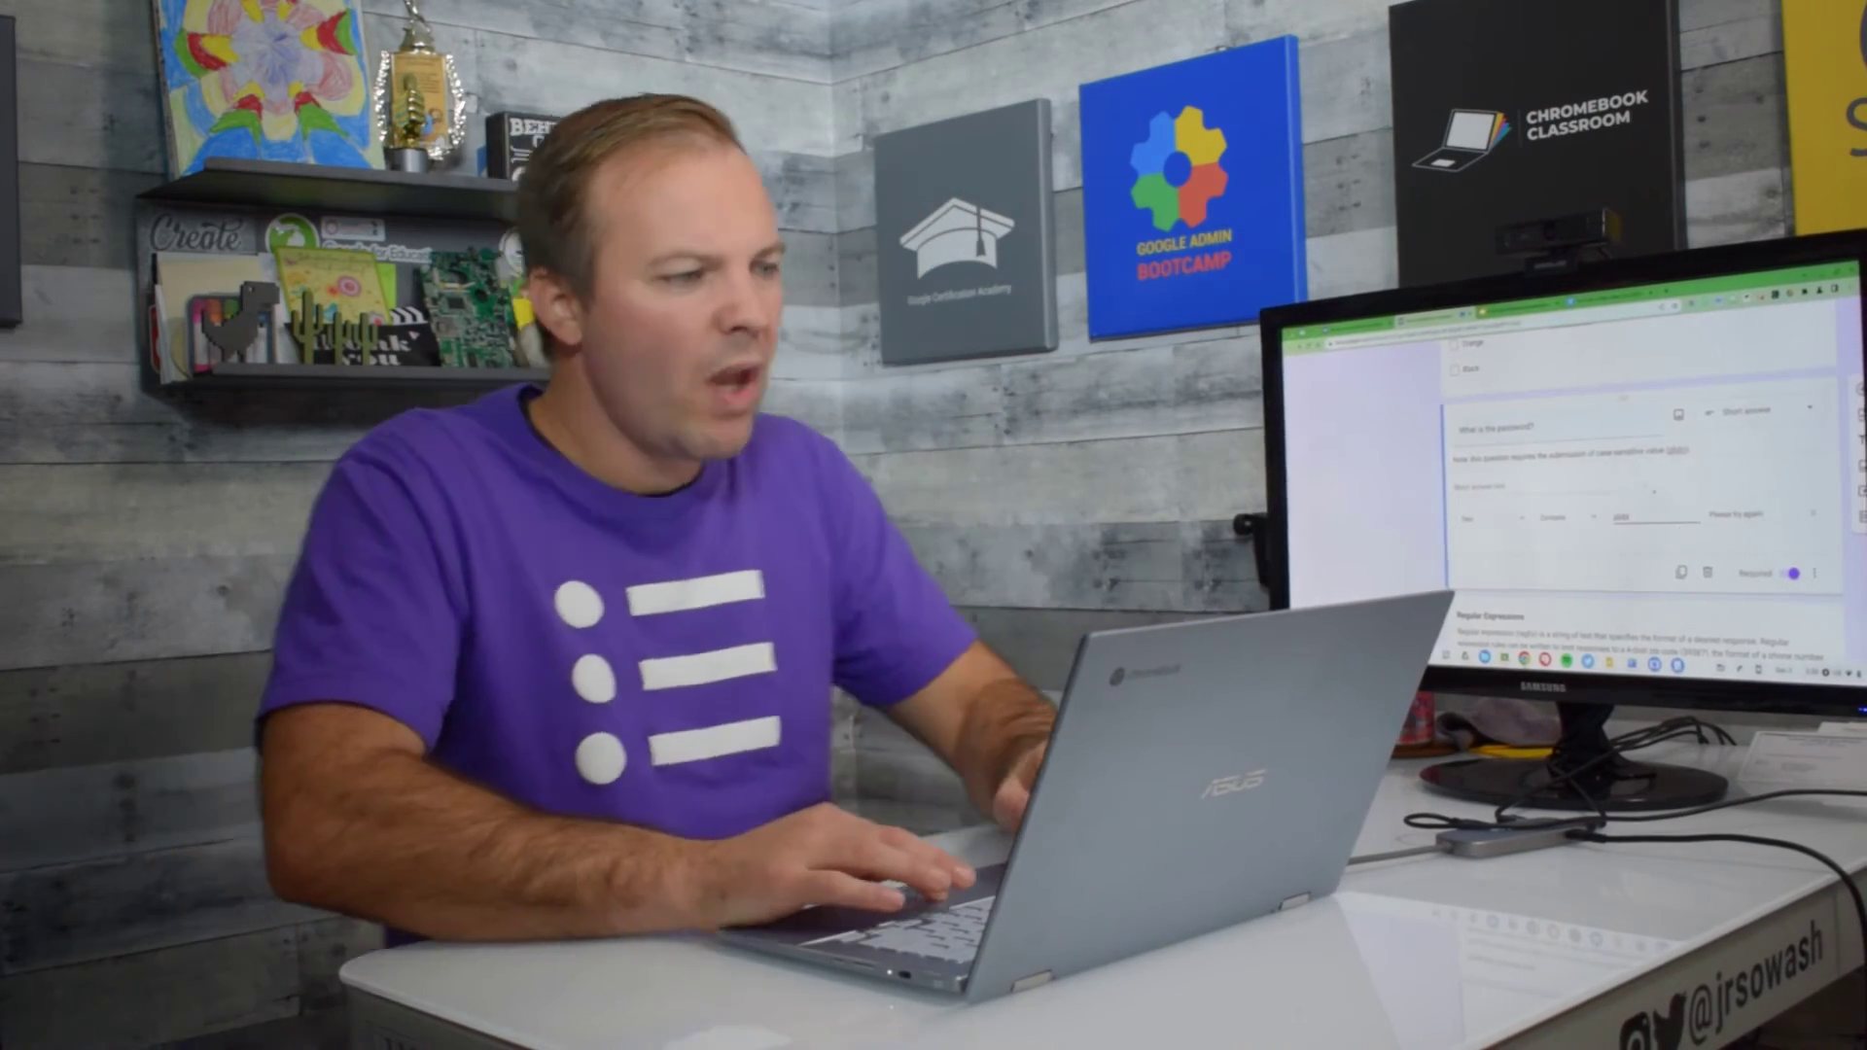
Step: Switch to the live form preview to reach the phone-number regex example
key("ctrl+Tab")
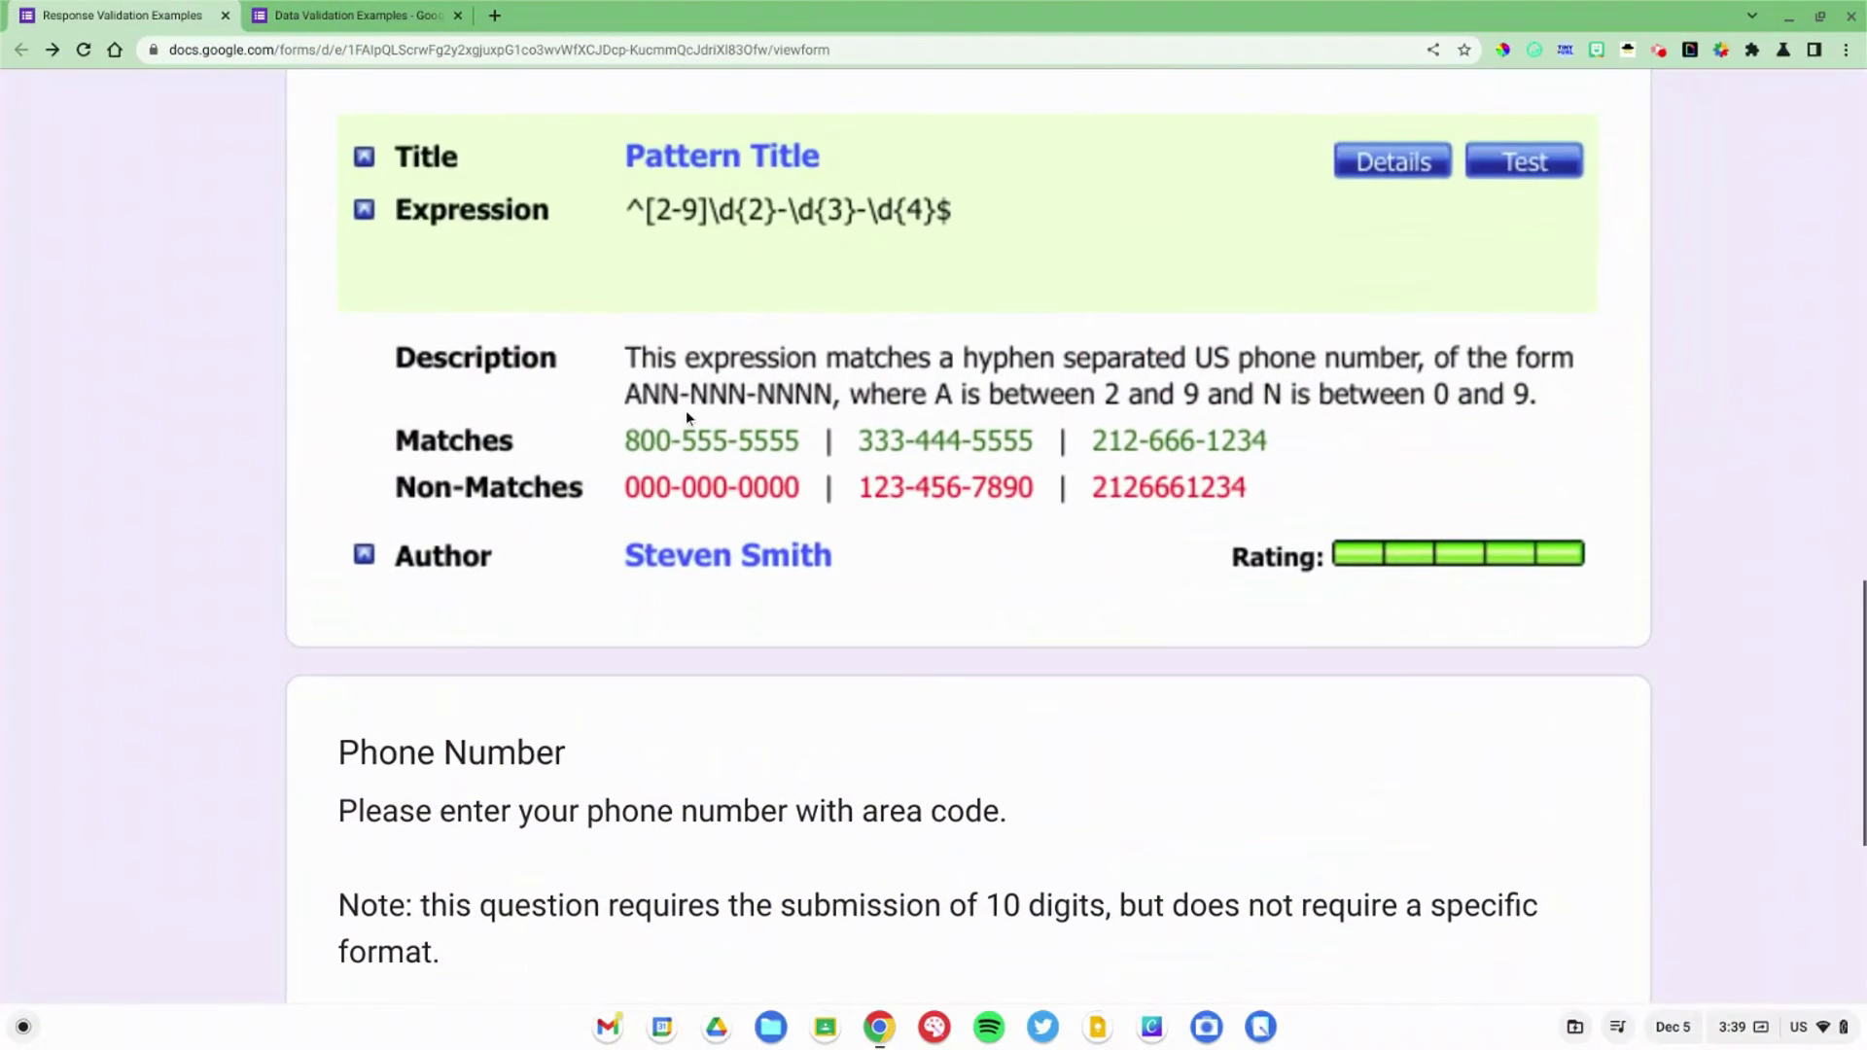
Step: Enter 426 in the first Phone Number answer and click away to check its area-code validation
scroll(685, 411, "up", 2)
scroll(686, 399, "up", 2)
scroll(687, 407, "up", 2)
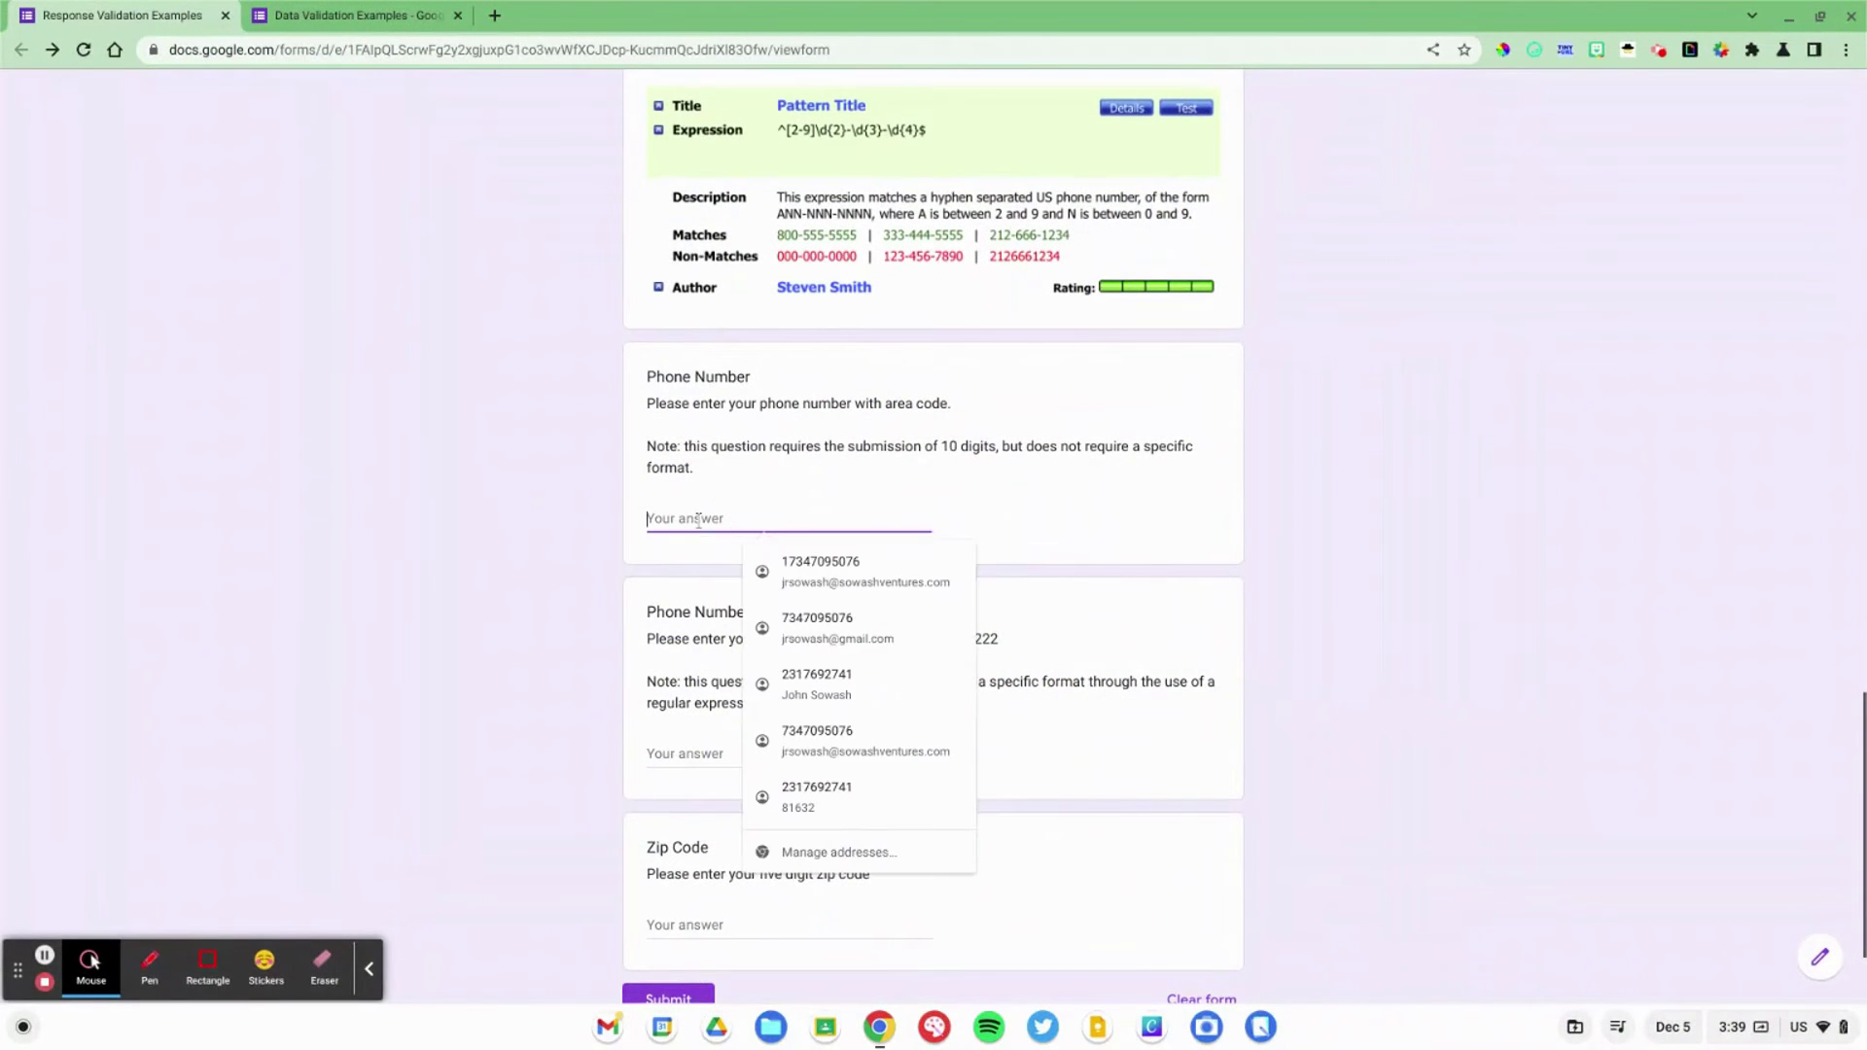
scroll(698, 520, "up", 6)
scroll(699, 520, "up", 2)
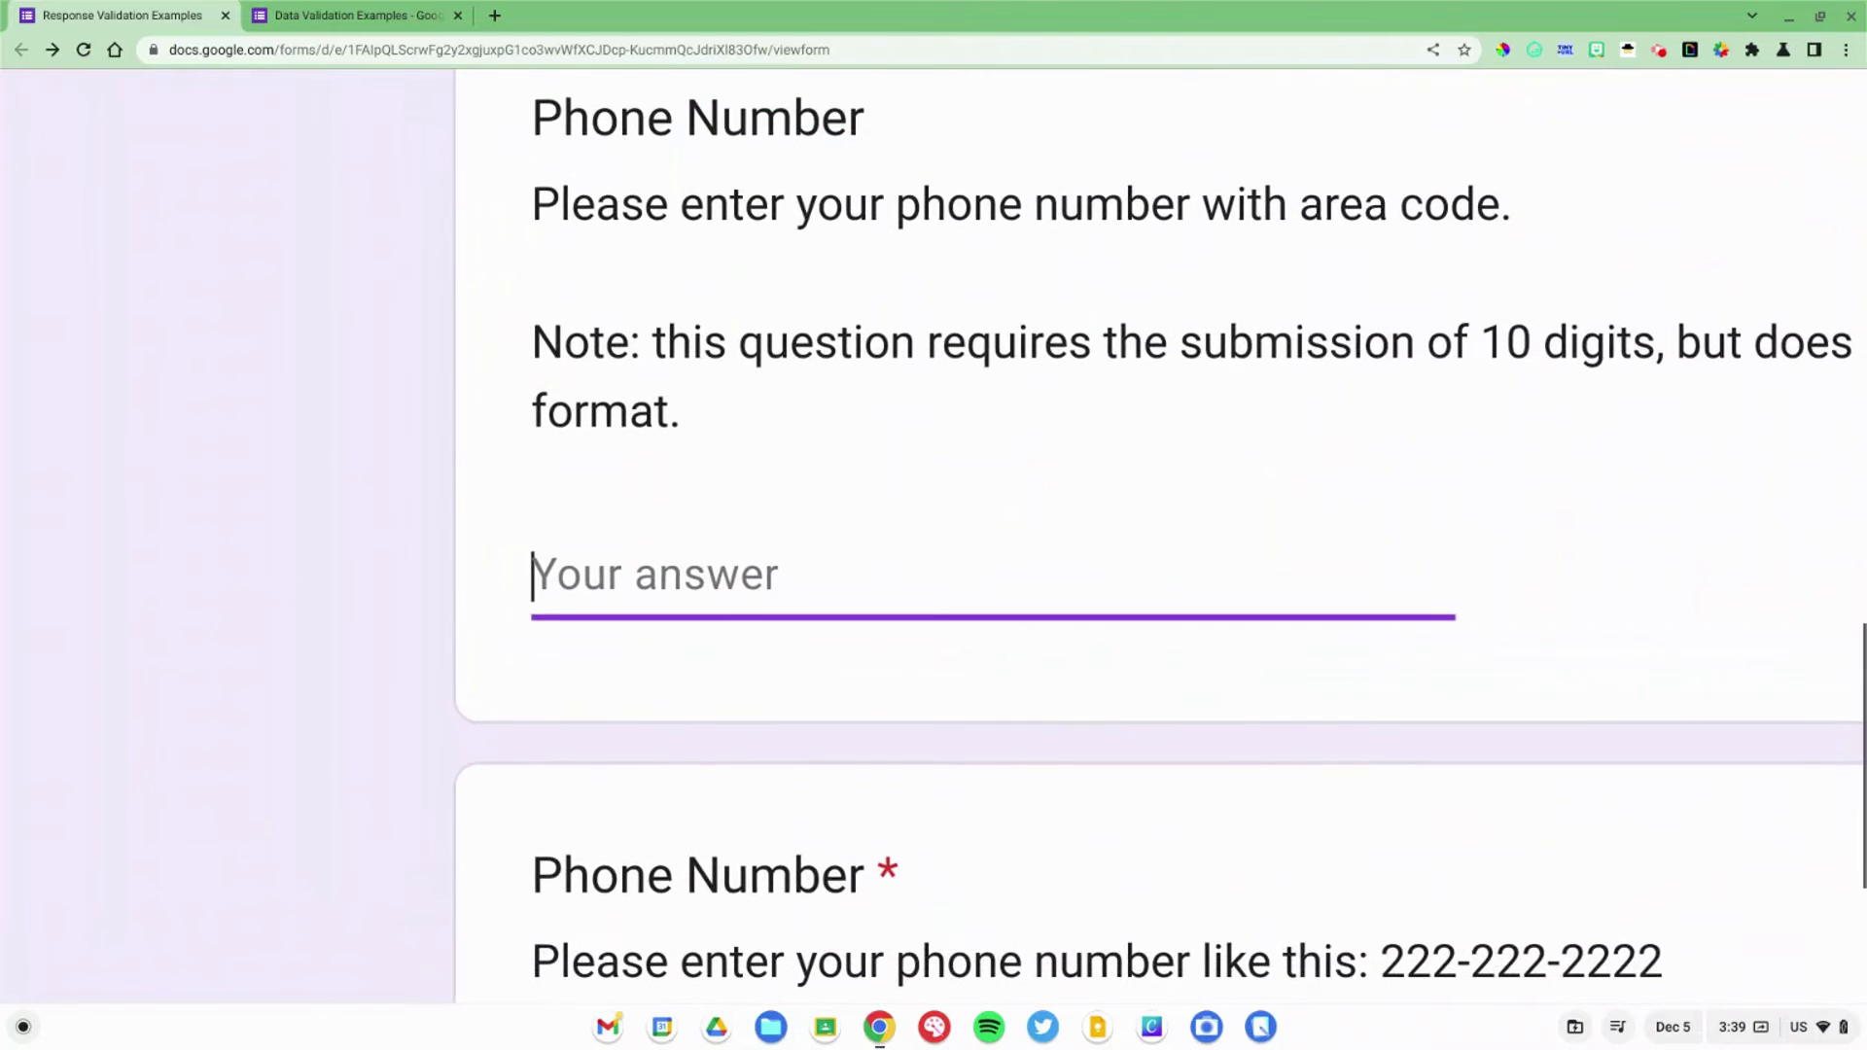
scroll(698, 521, "right", 3)
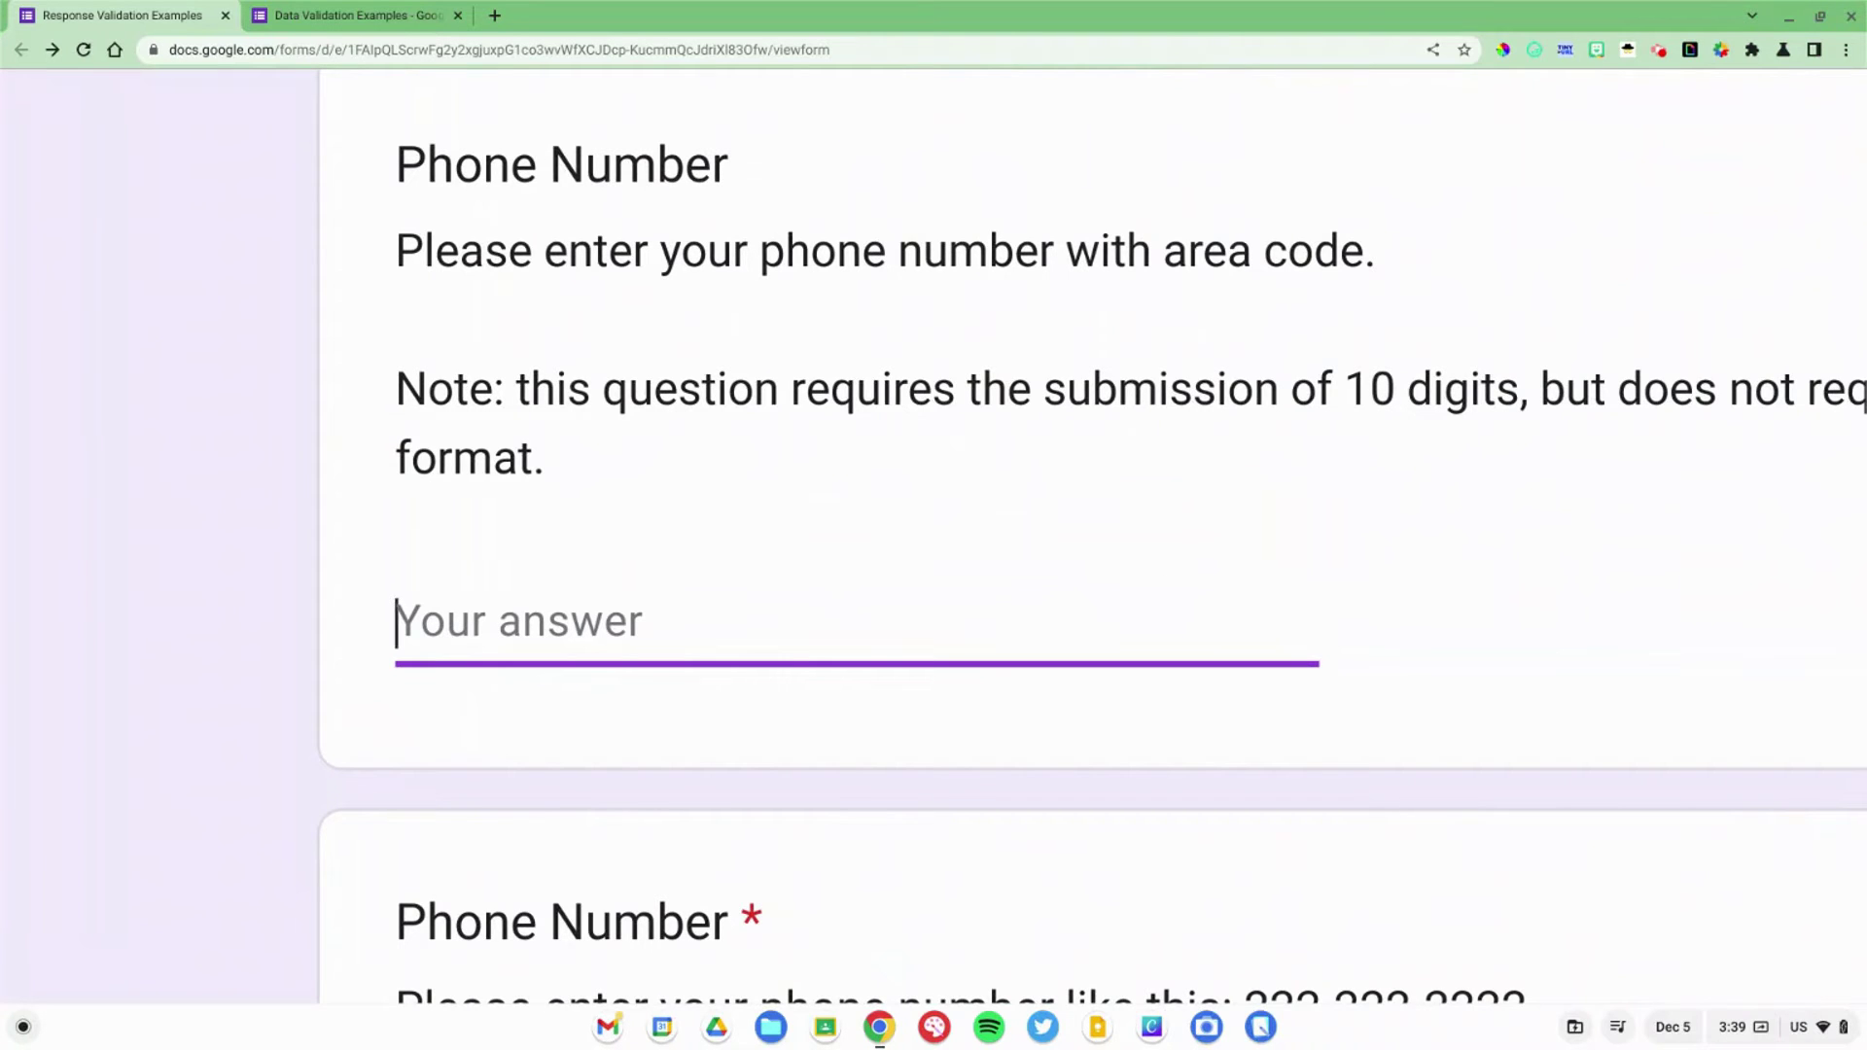
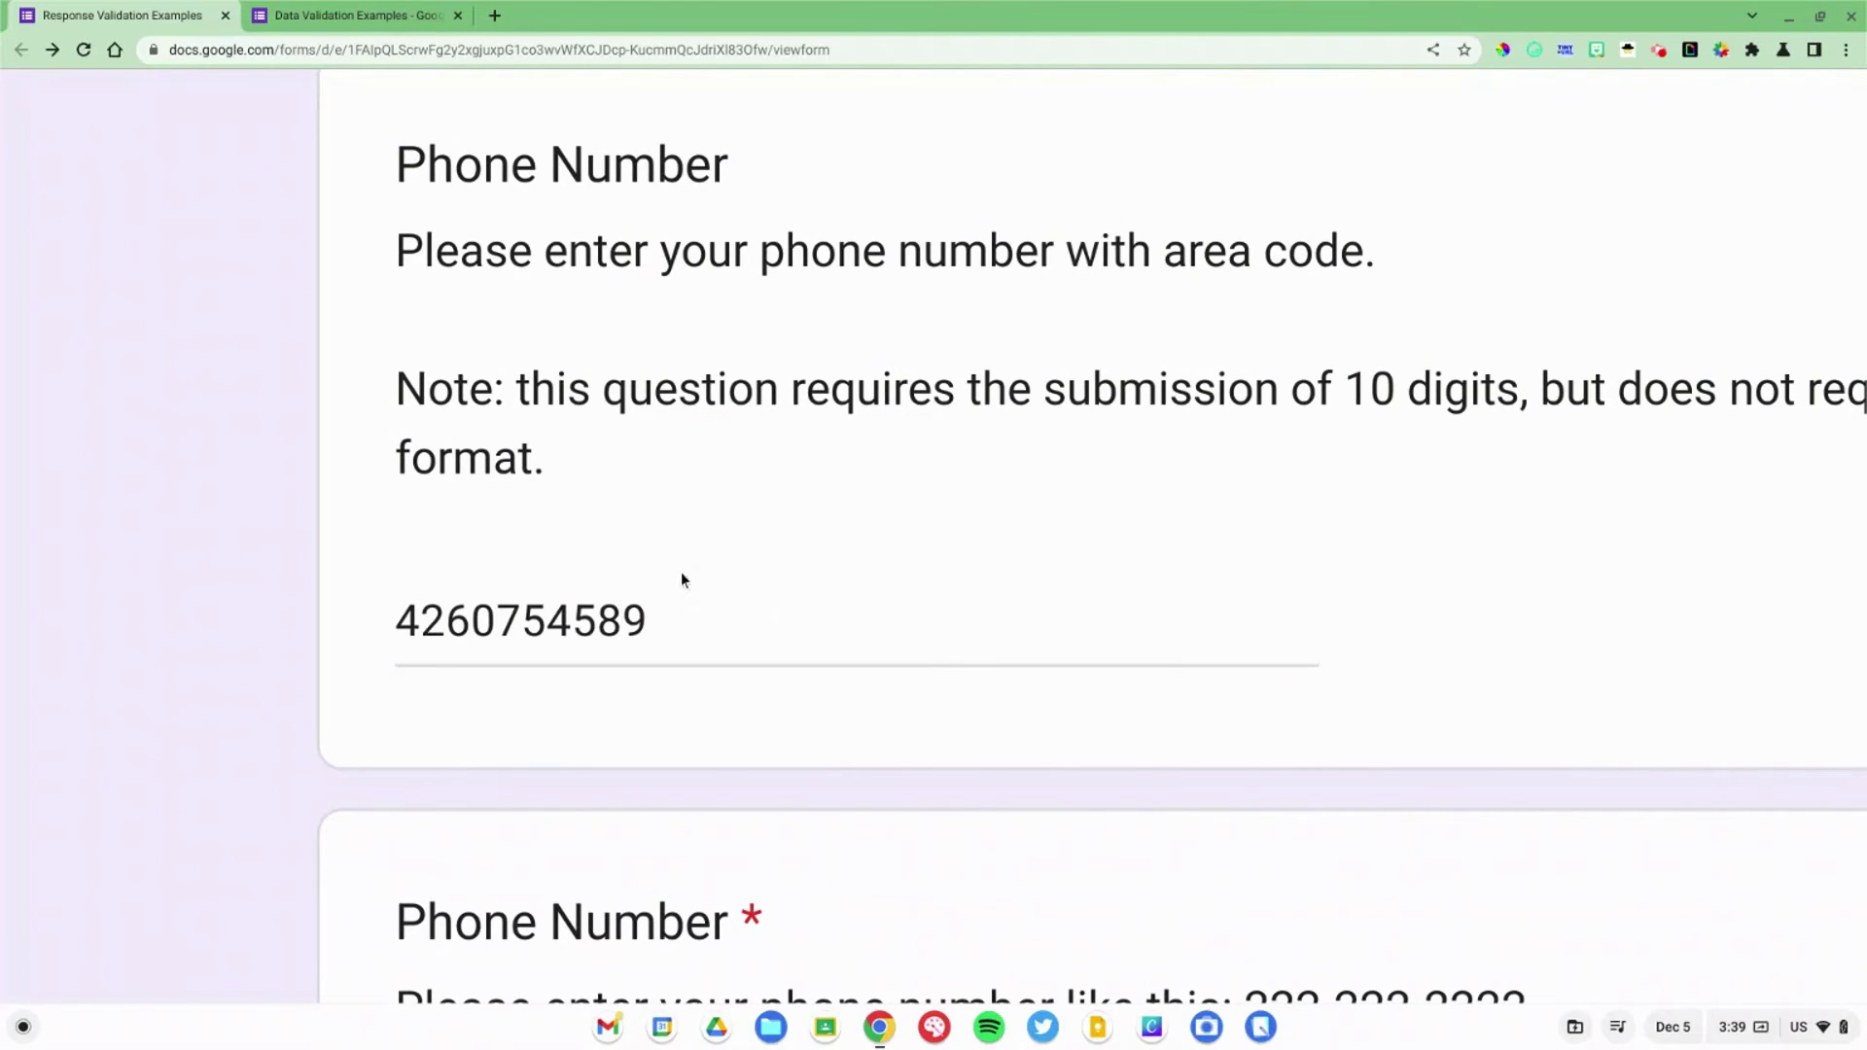
left_click(624, 621)
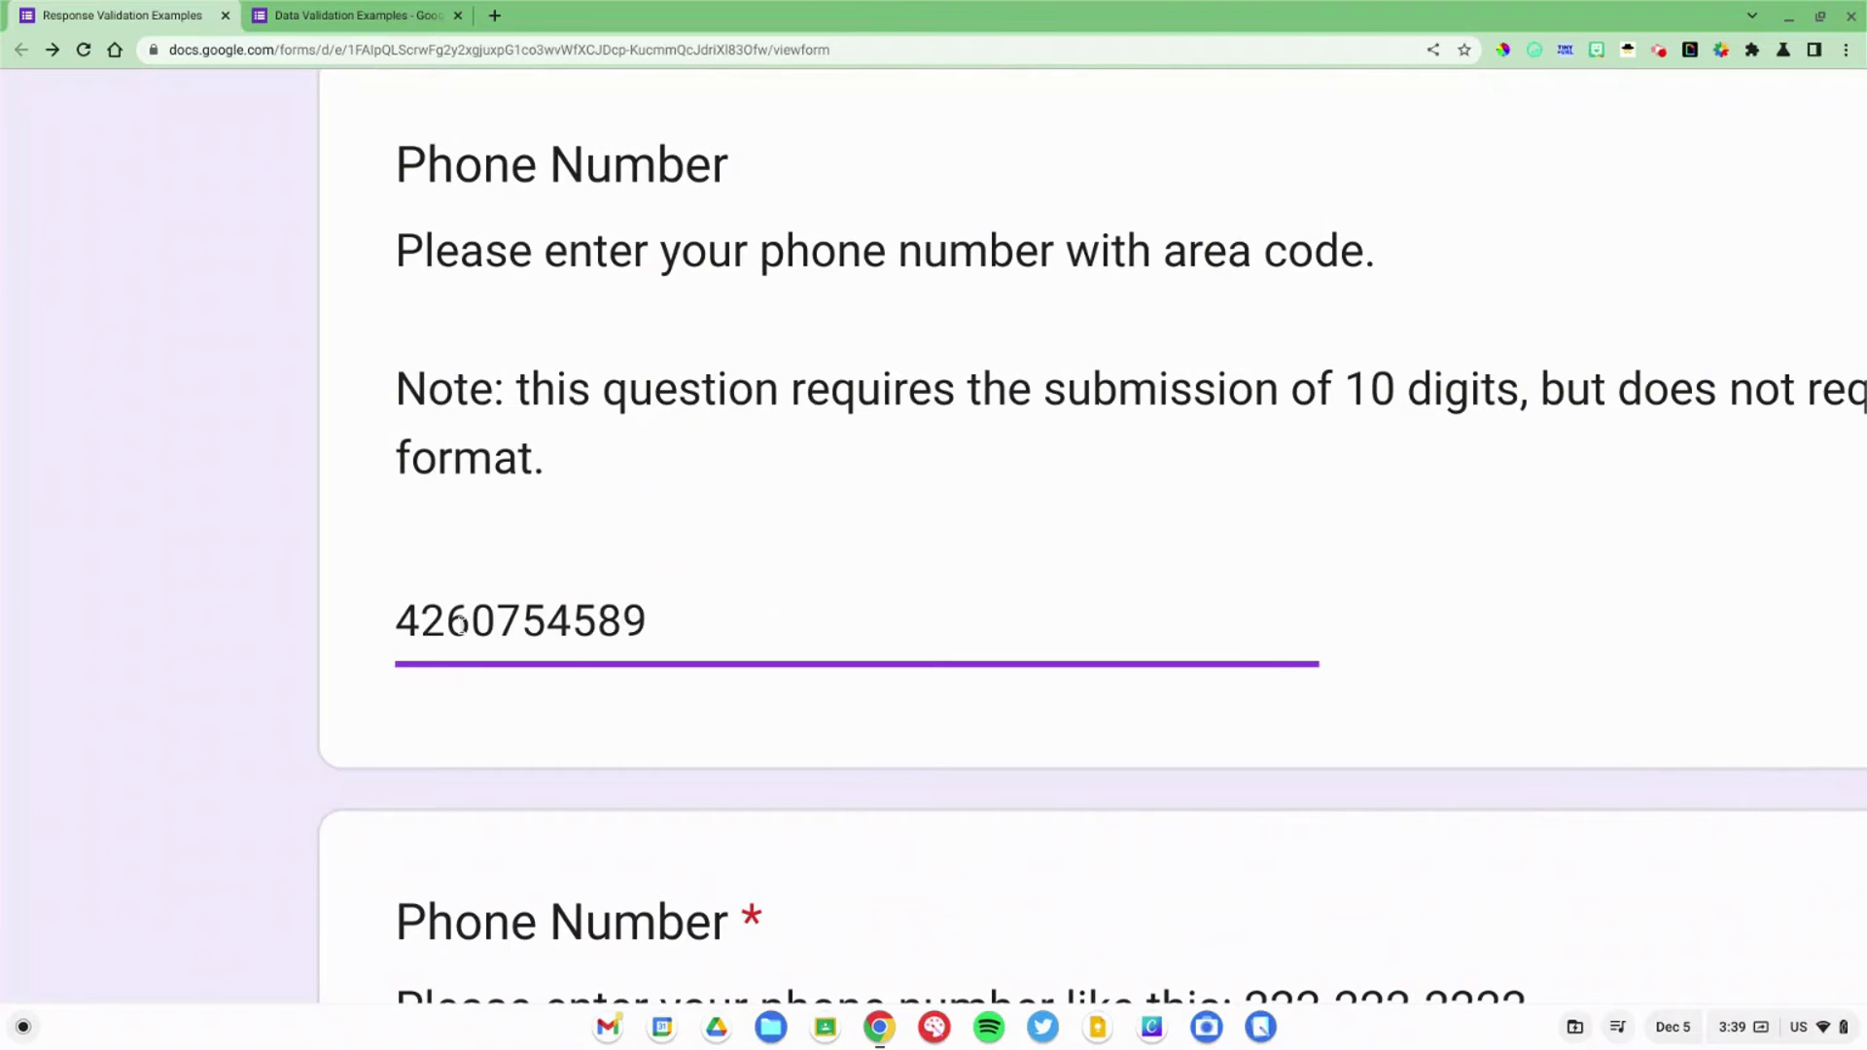
left_click(316, 616)
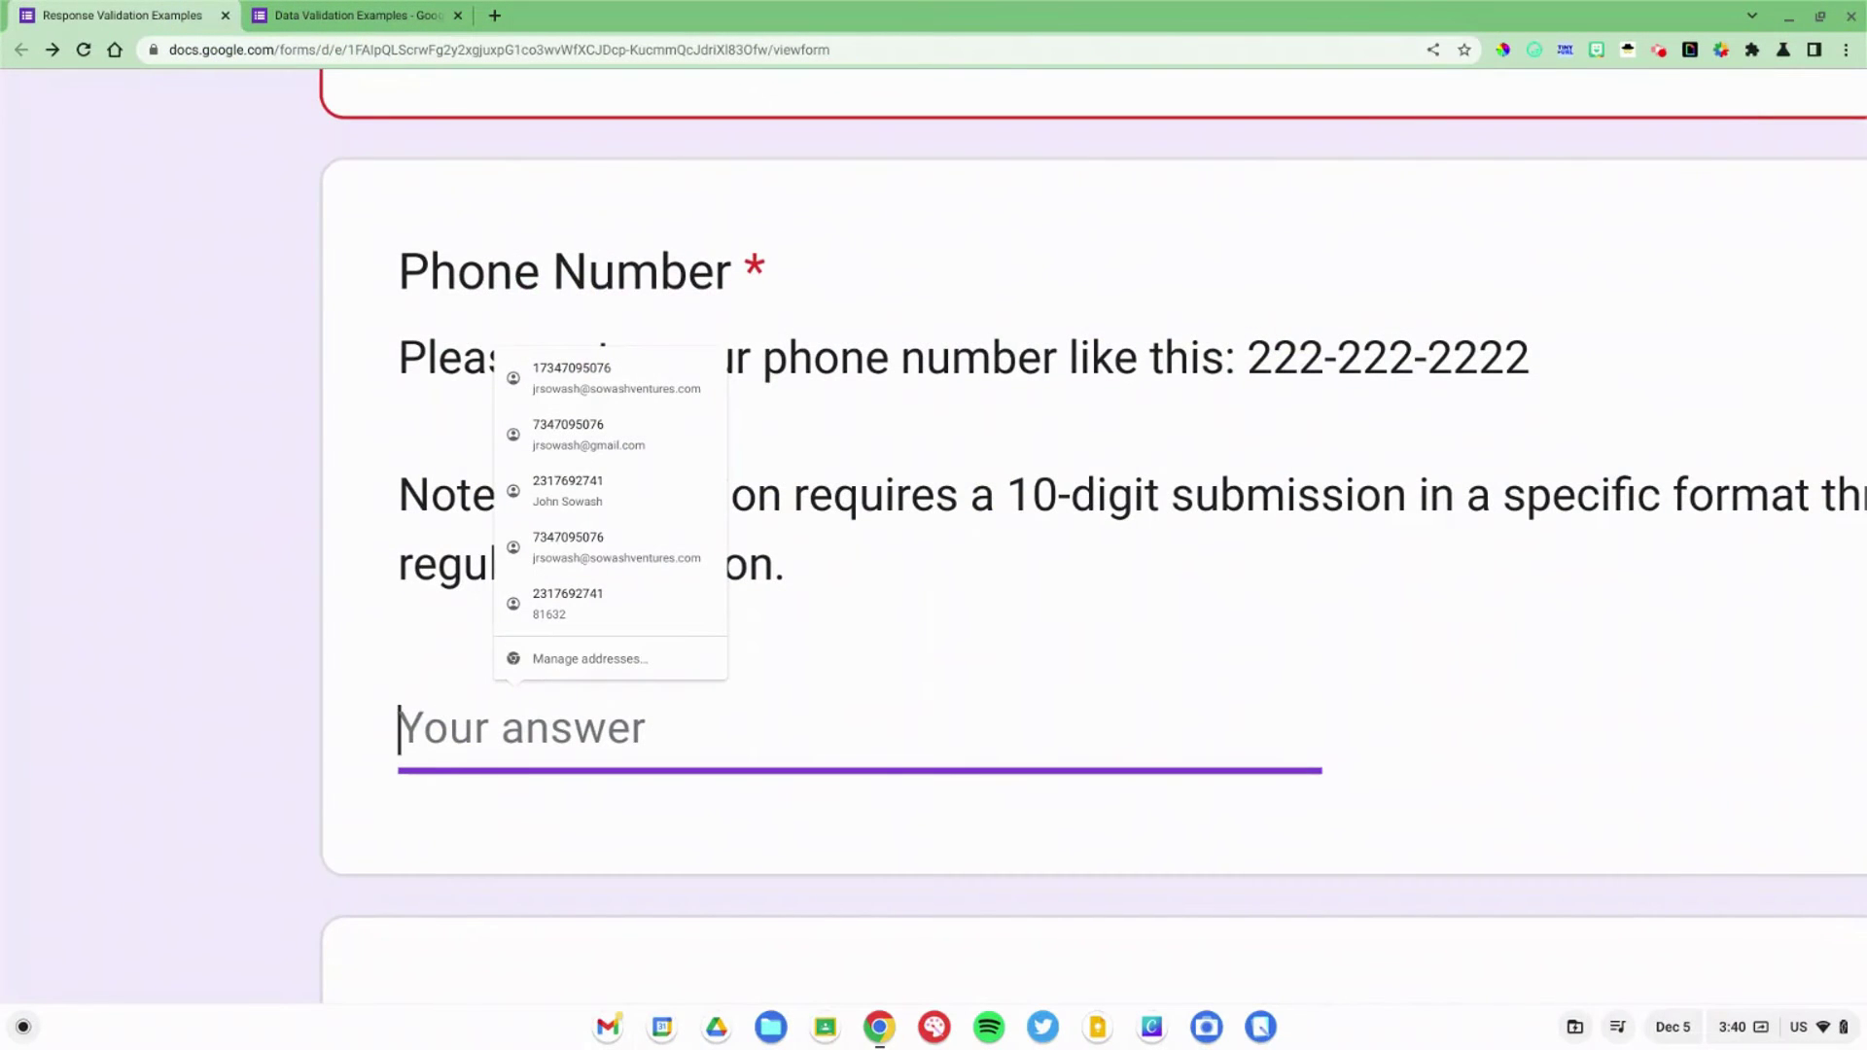
scroll(453, 584, "up", 5)
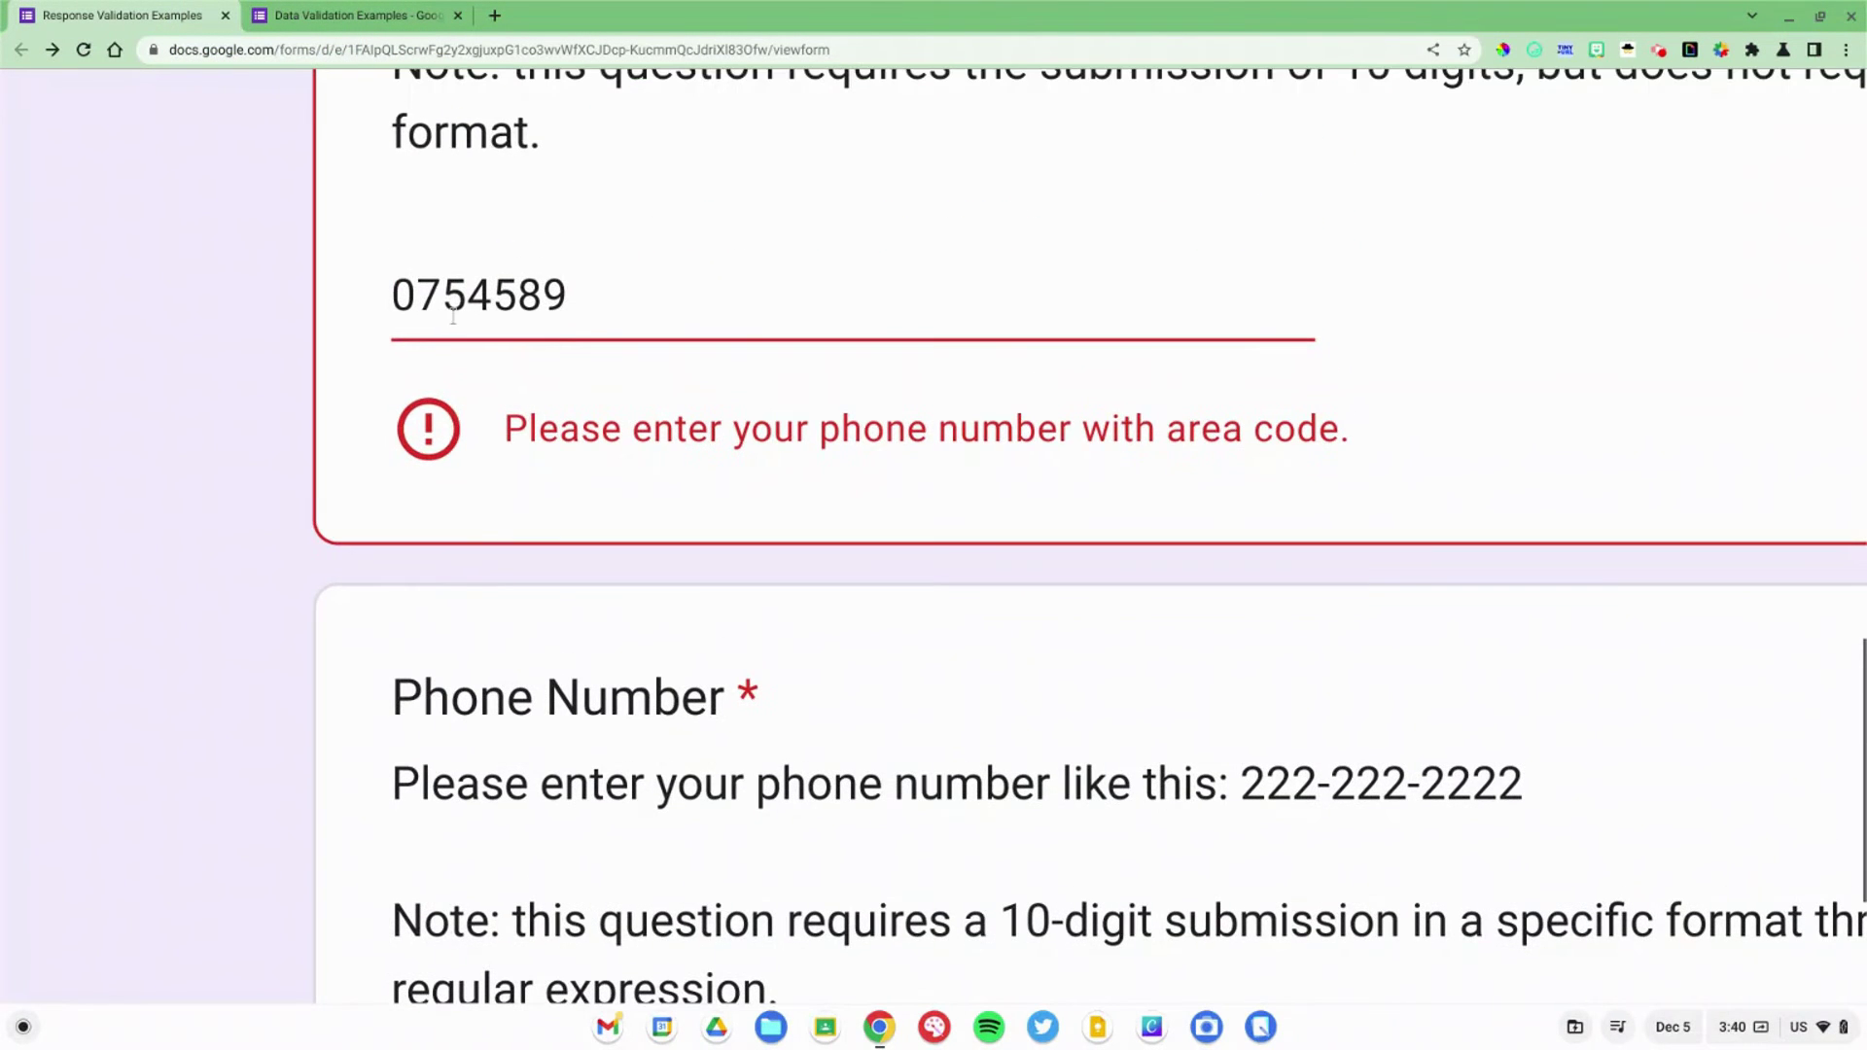
left_click(452, 313)
scroll(451, 304, "down", 5)
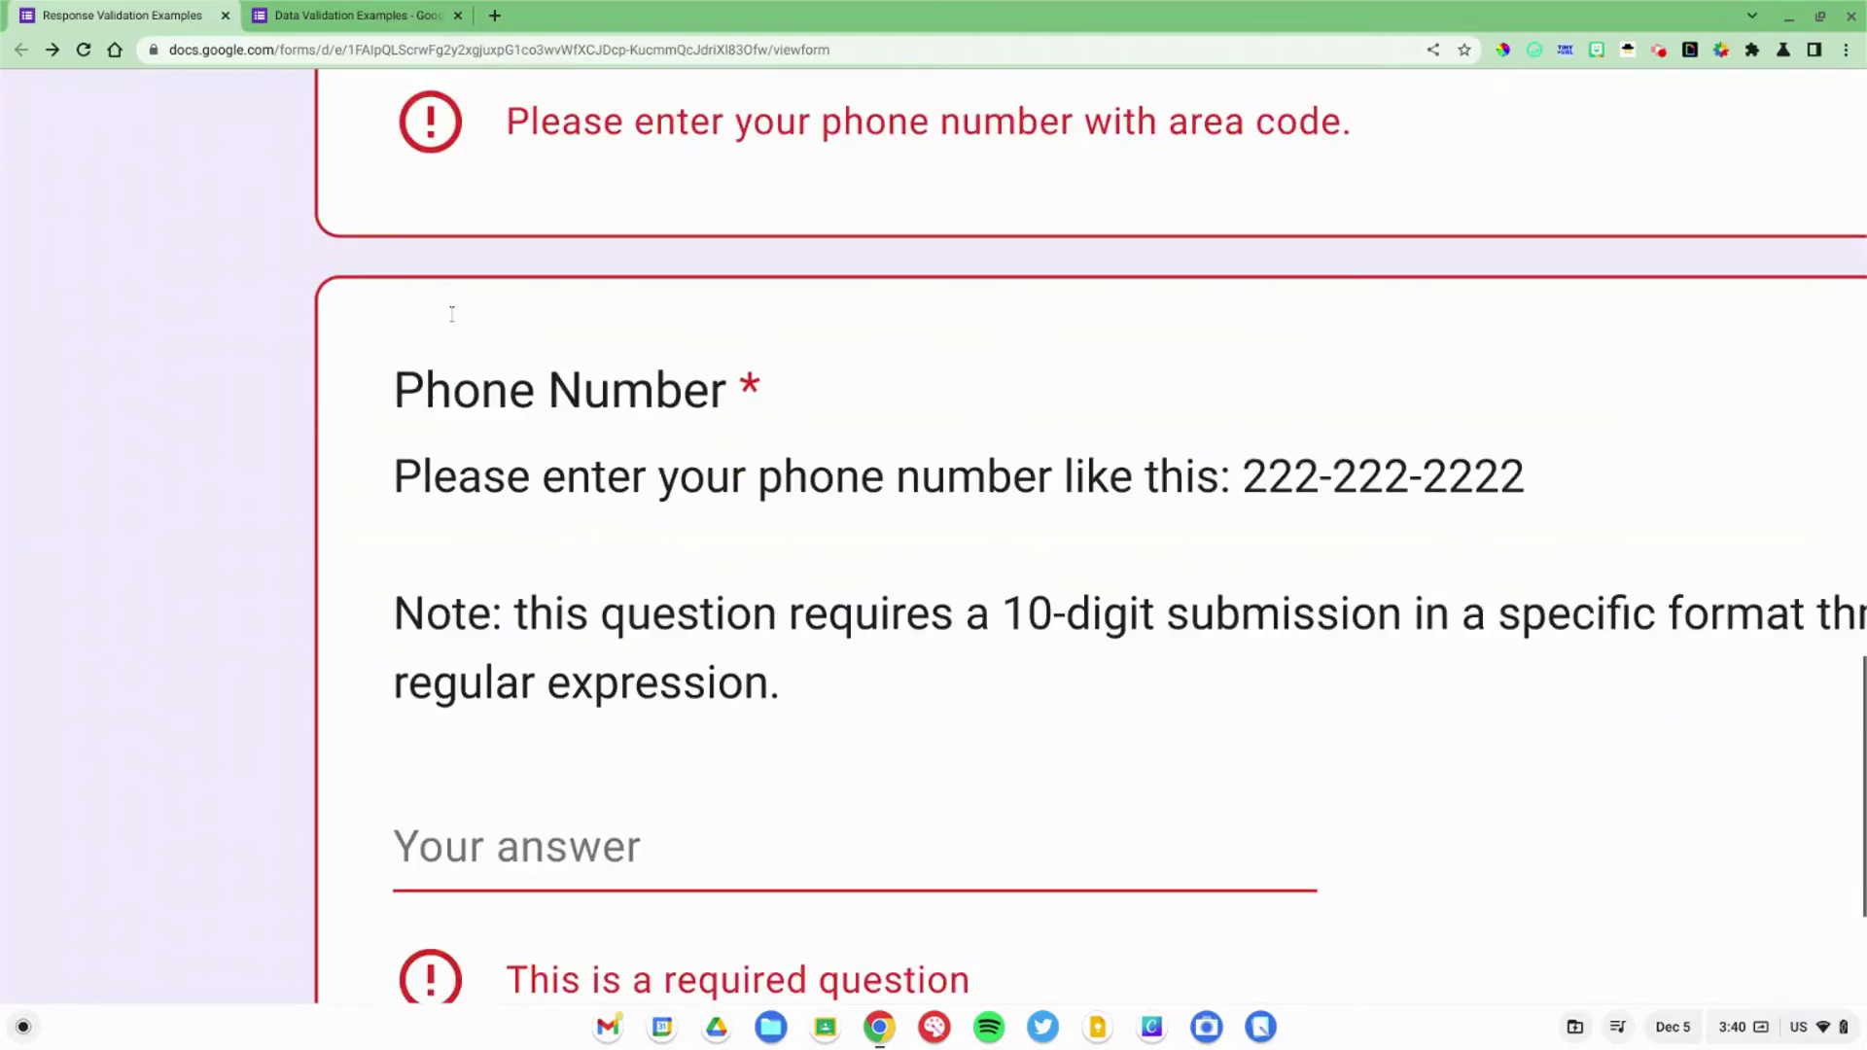
left_click(511, 725)
type("0754589")
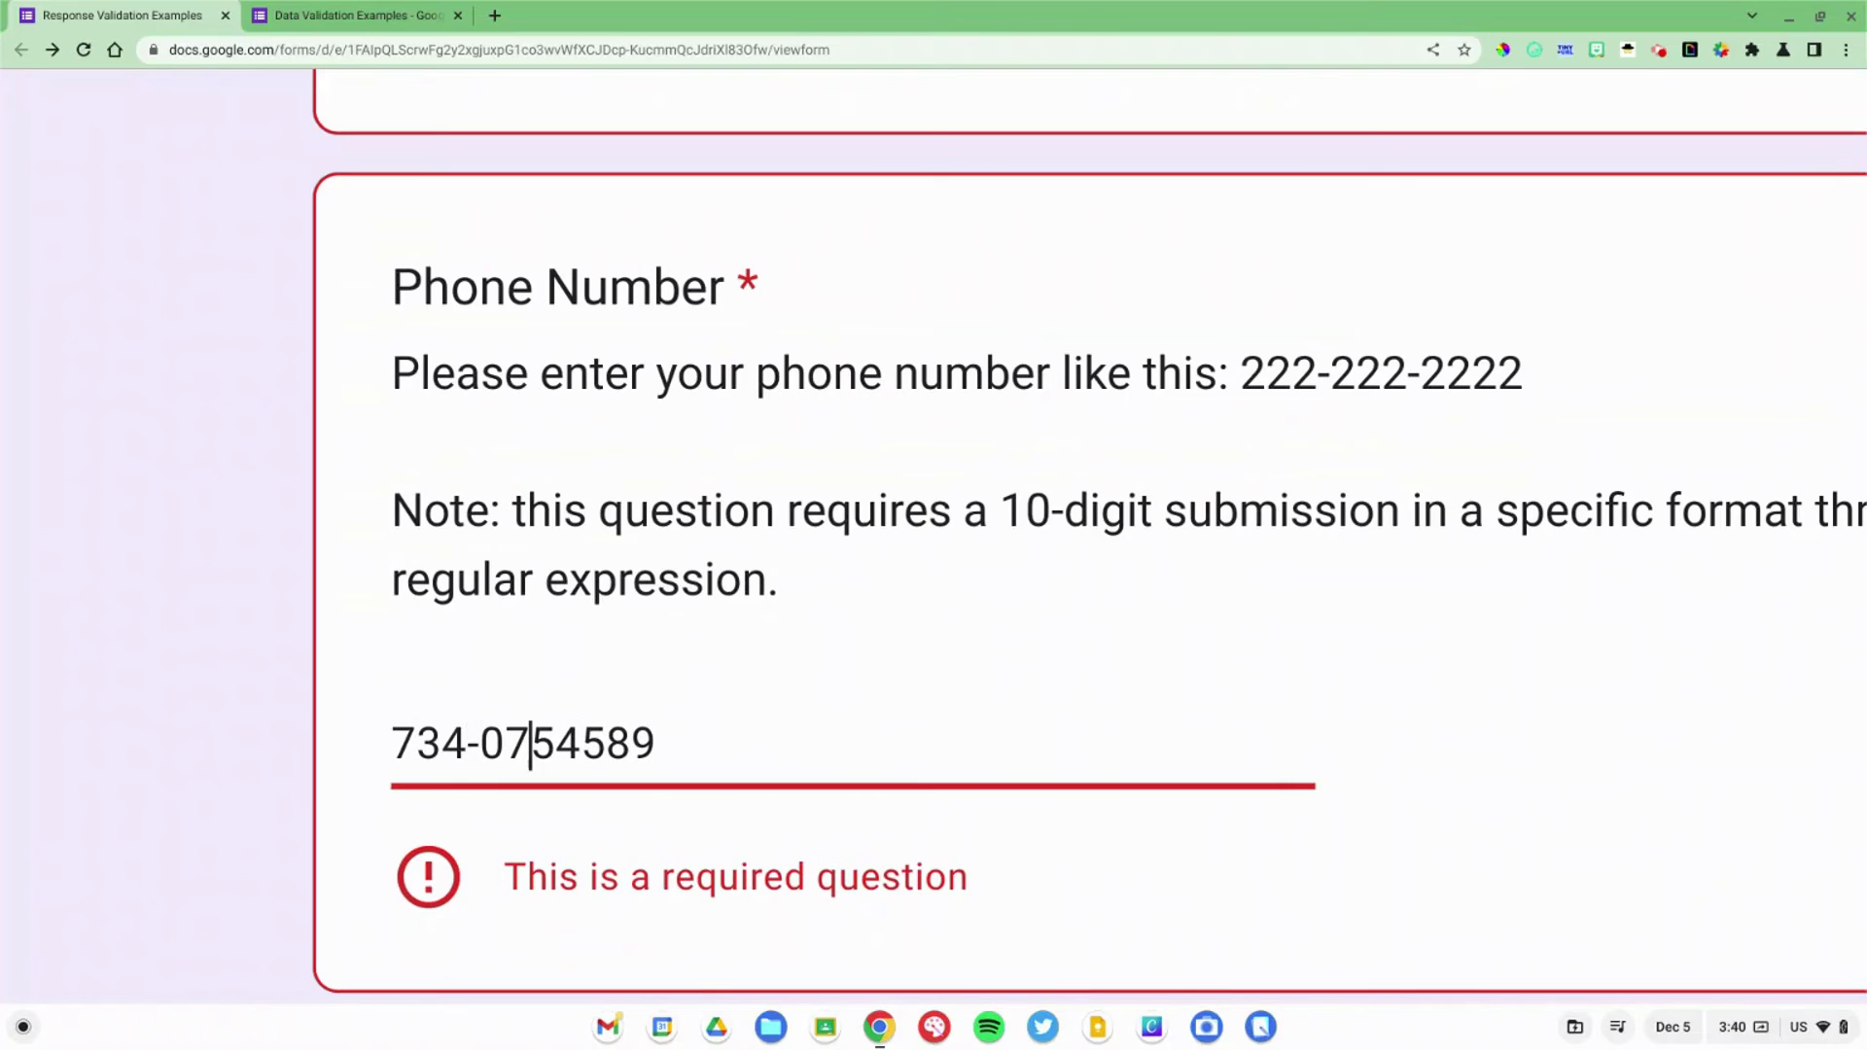
left_click(556, 744)
type("-")
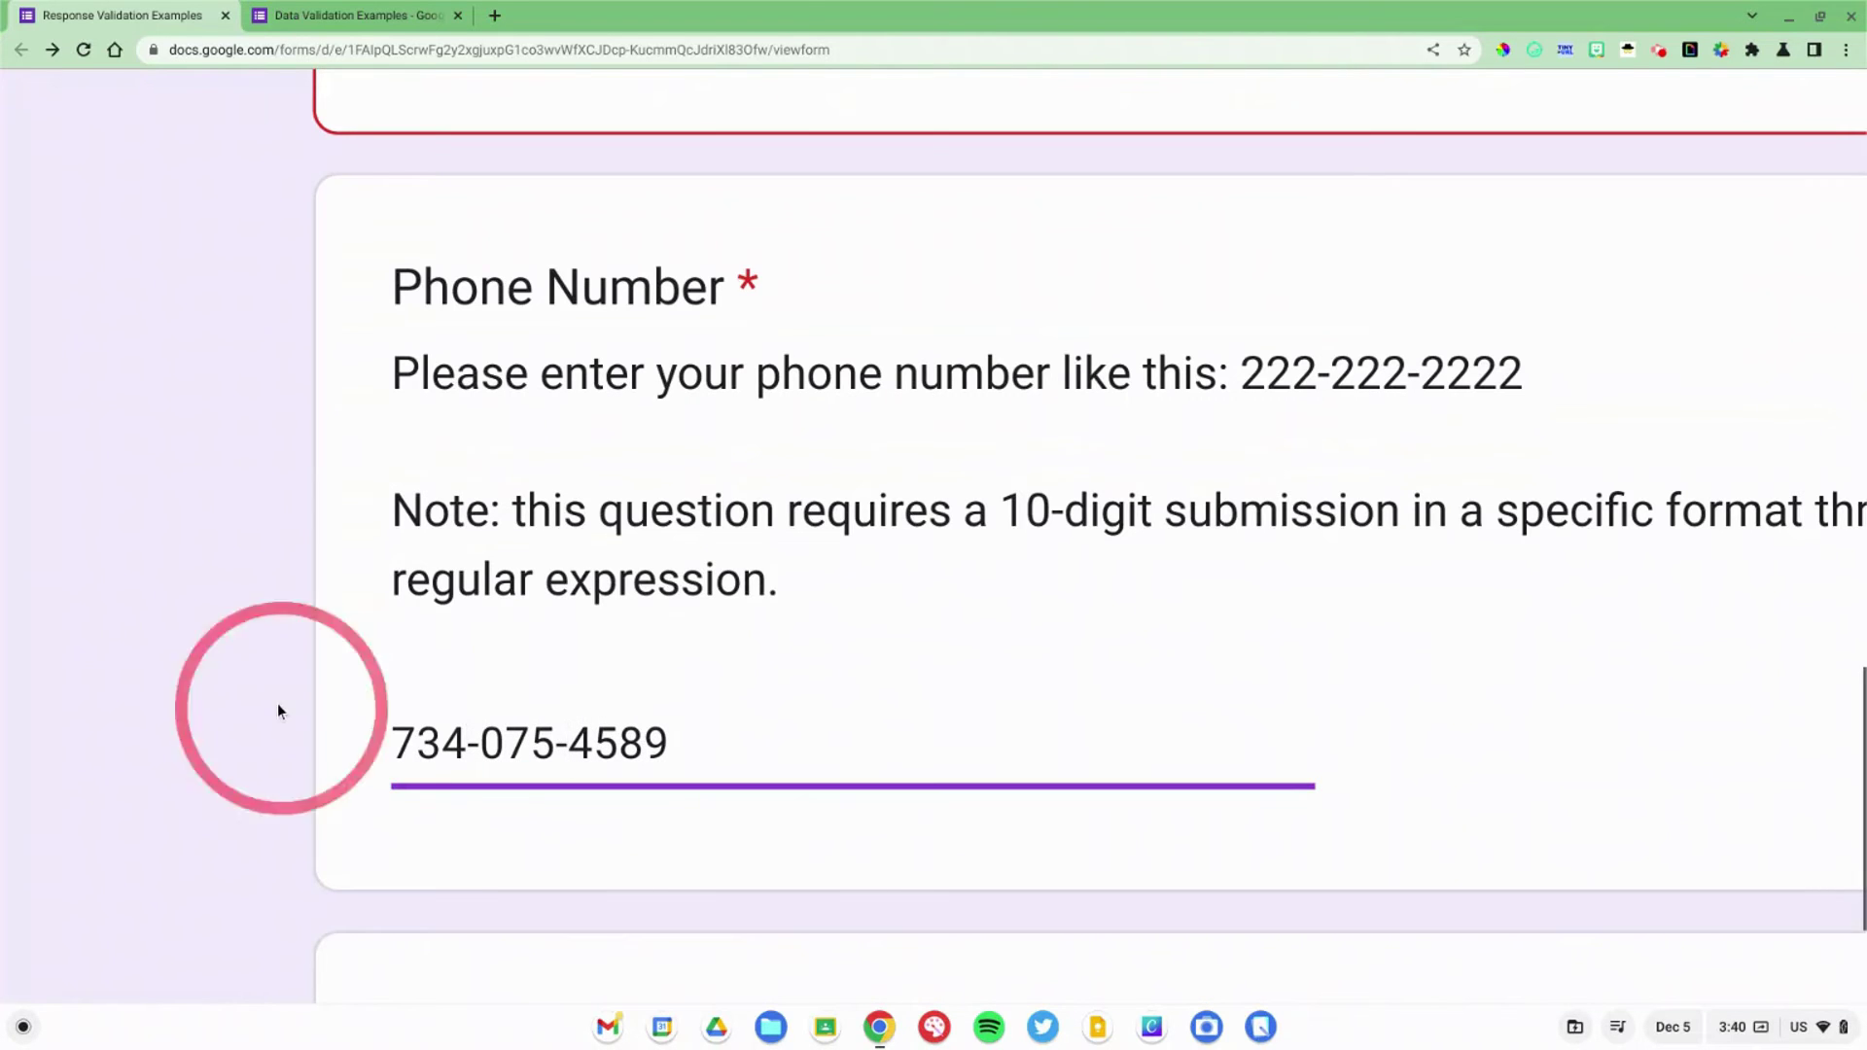
left_click(277, 705)
scroll(277, 711, "down", 1)
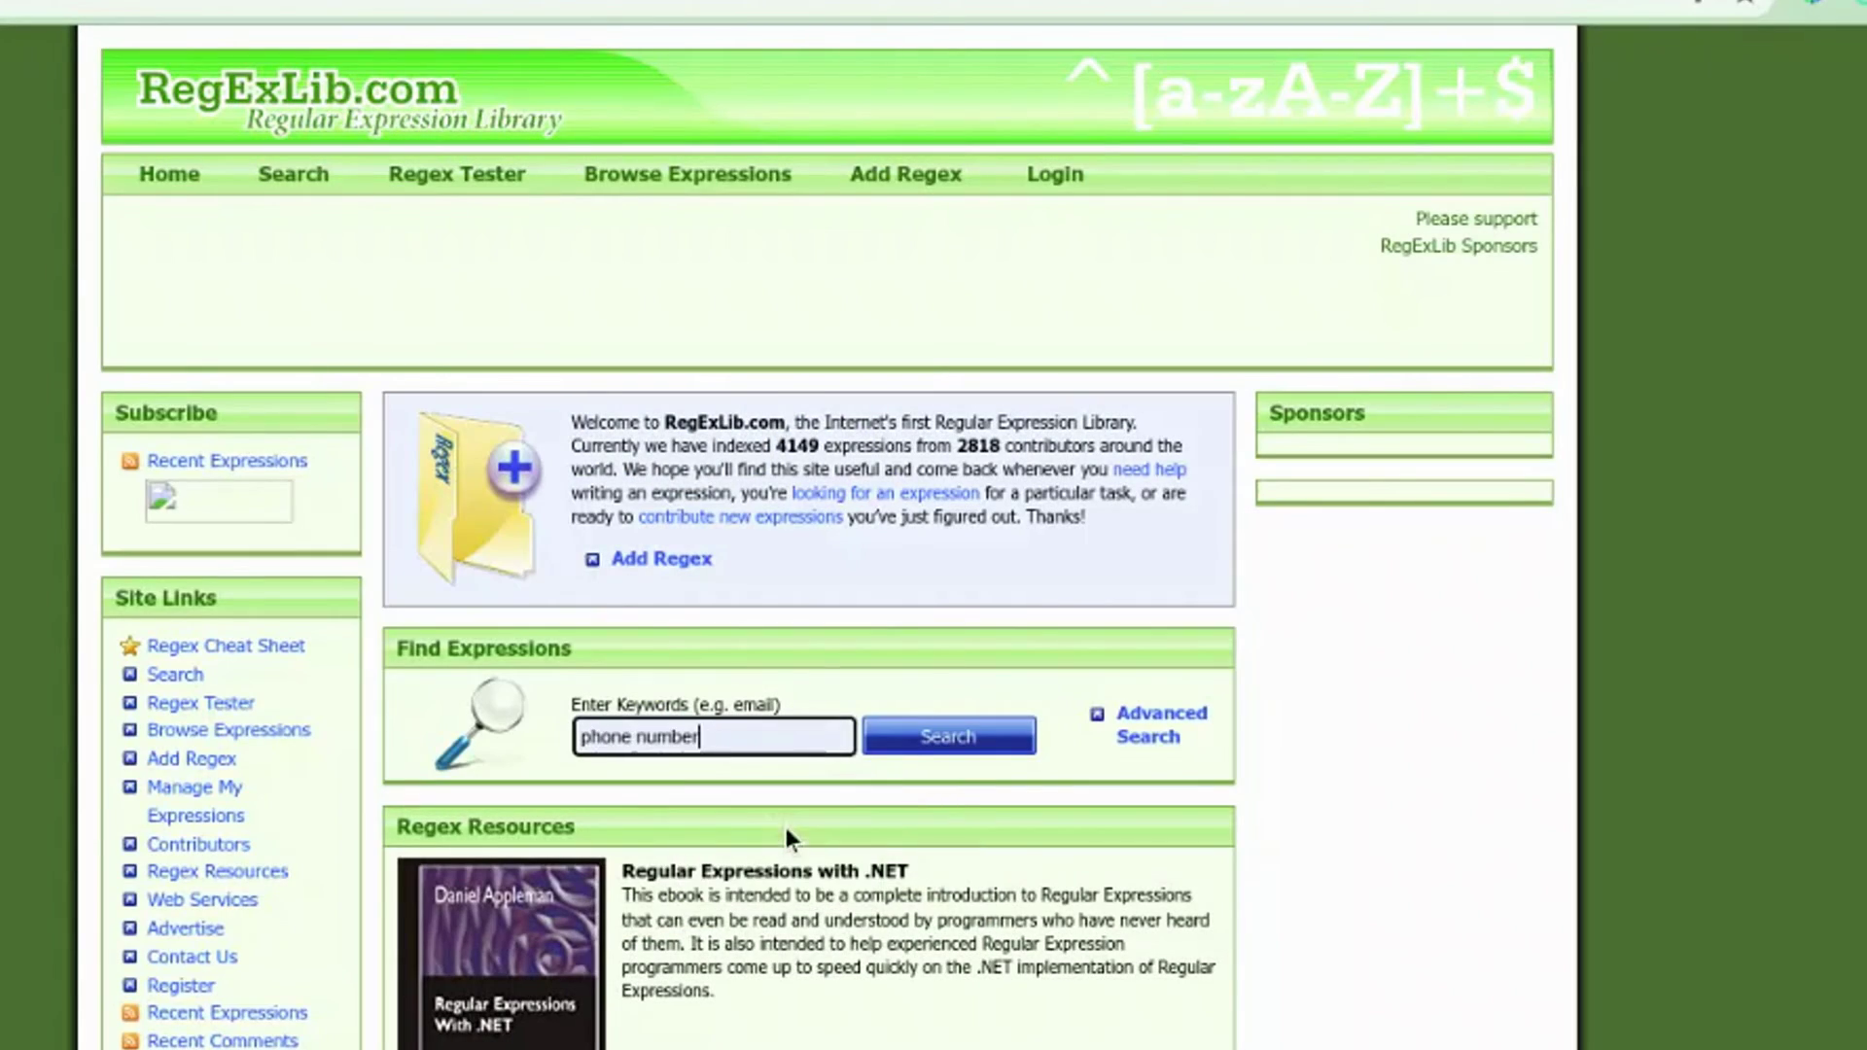
Step: Run the RegExLib search for 'phone number' expressions
left_click(908, 733)
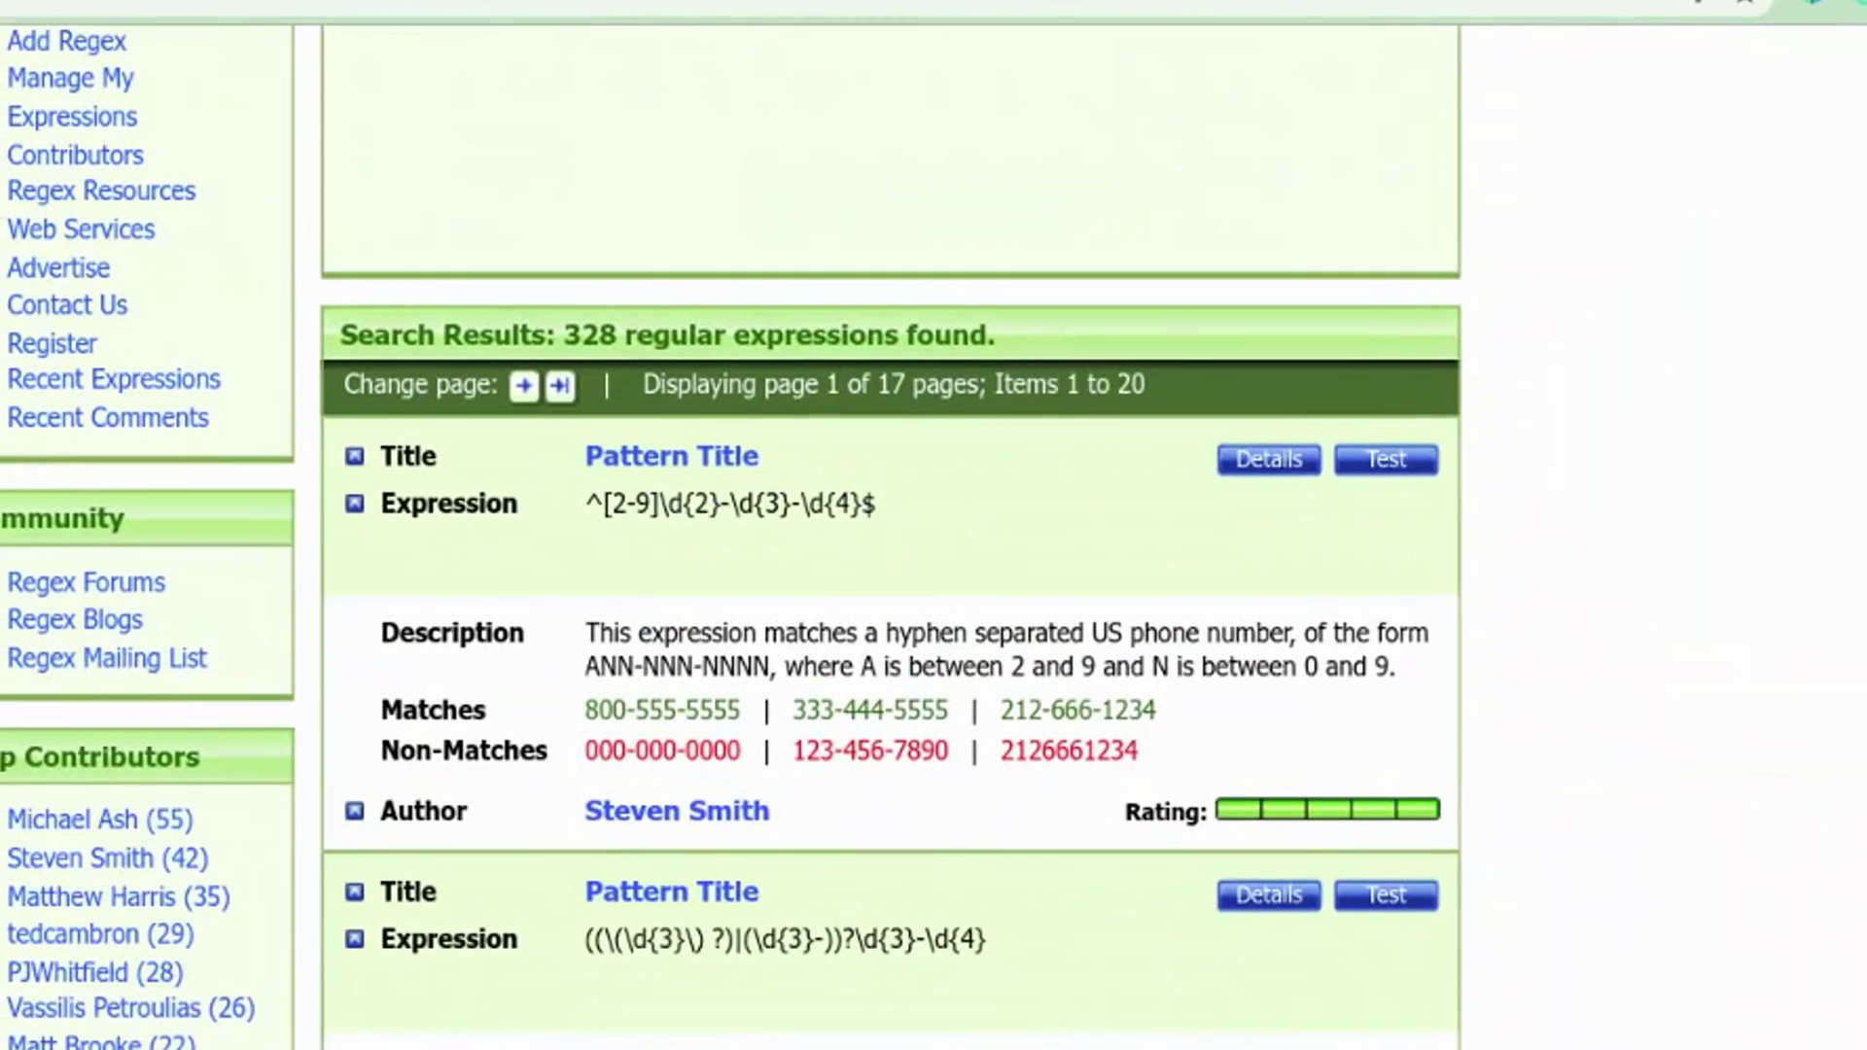
scroll(739, 535, "down", 2)
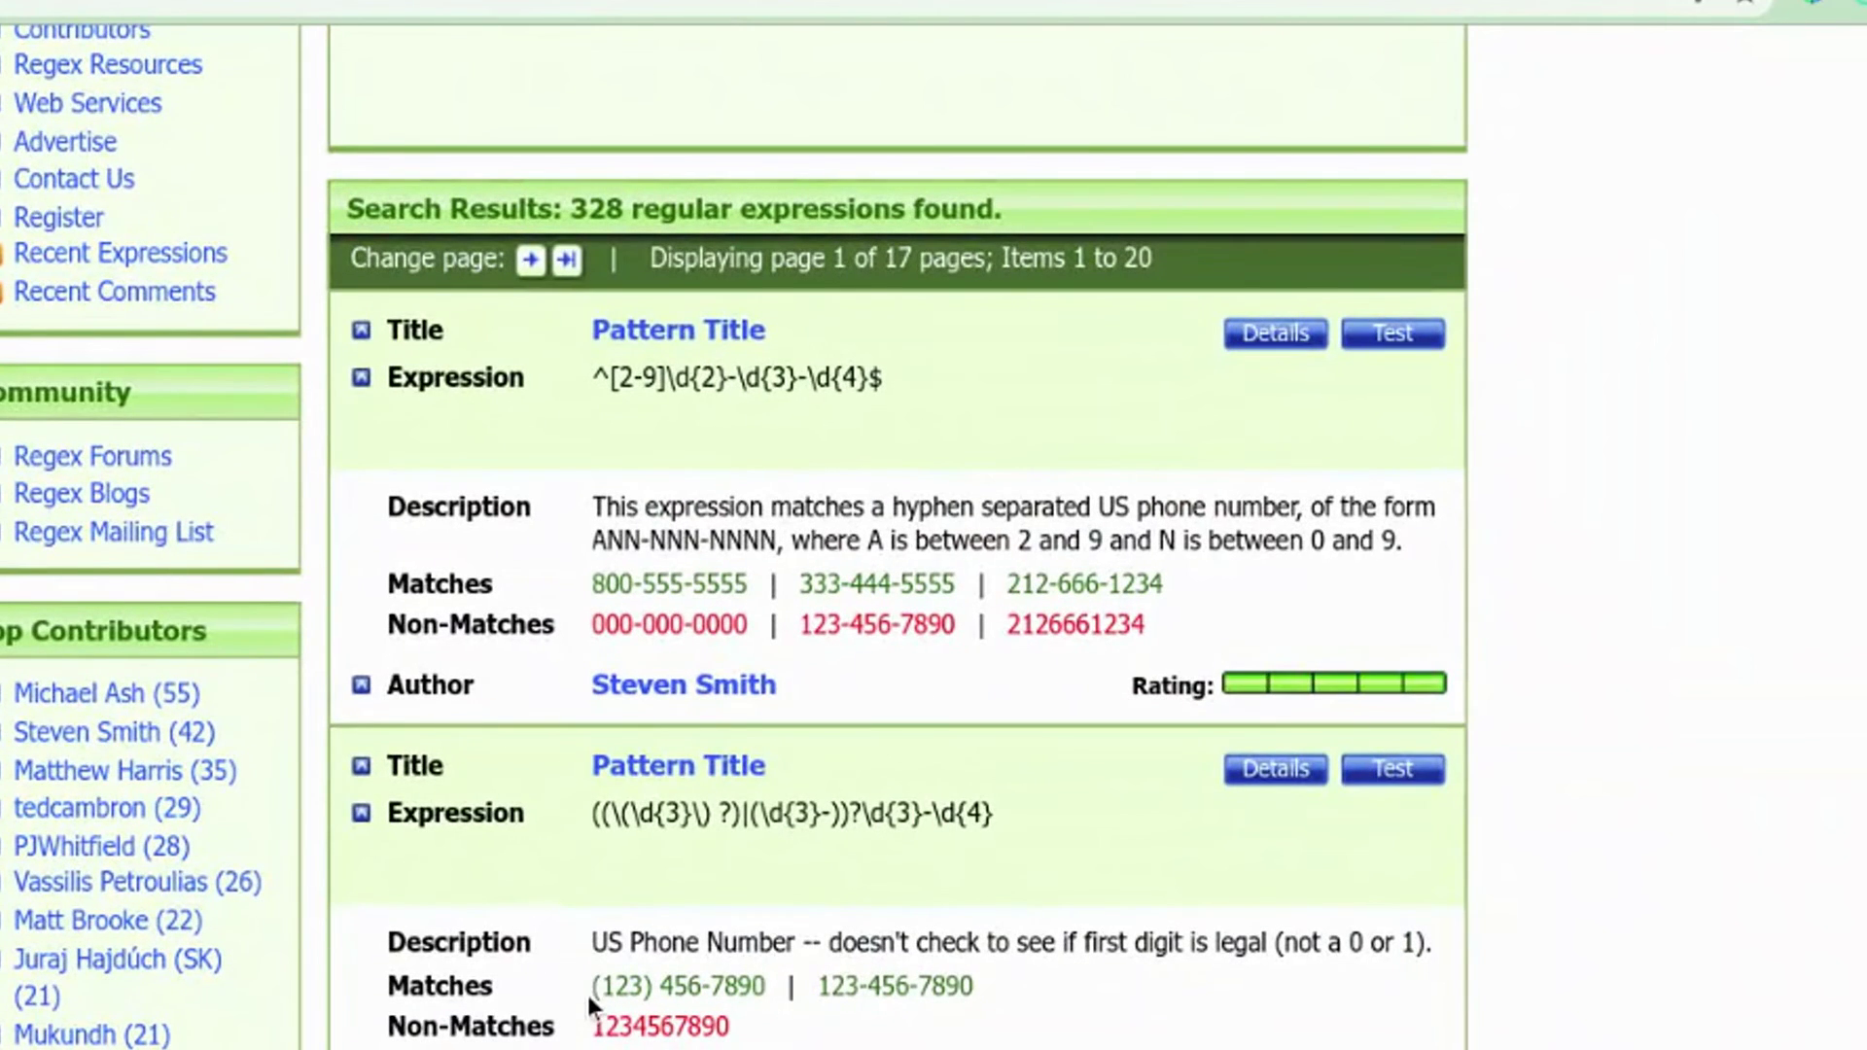
Step: Compare the sample matches of the phone patterns, then select the US expression ^[2-9]\d{2}-\d{3}-\d{4}$
left_click_drag(589, 600, 756, 604)
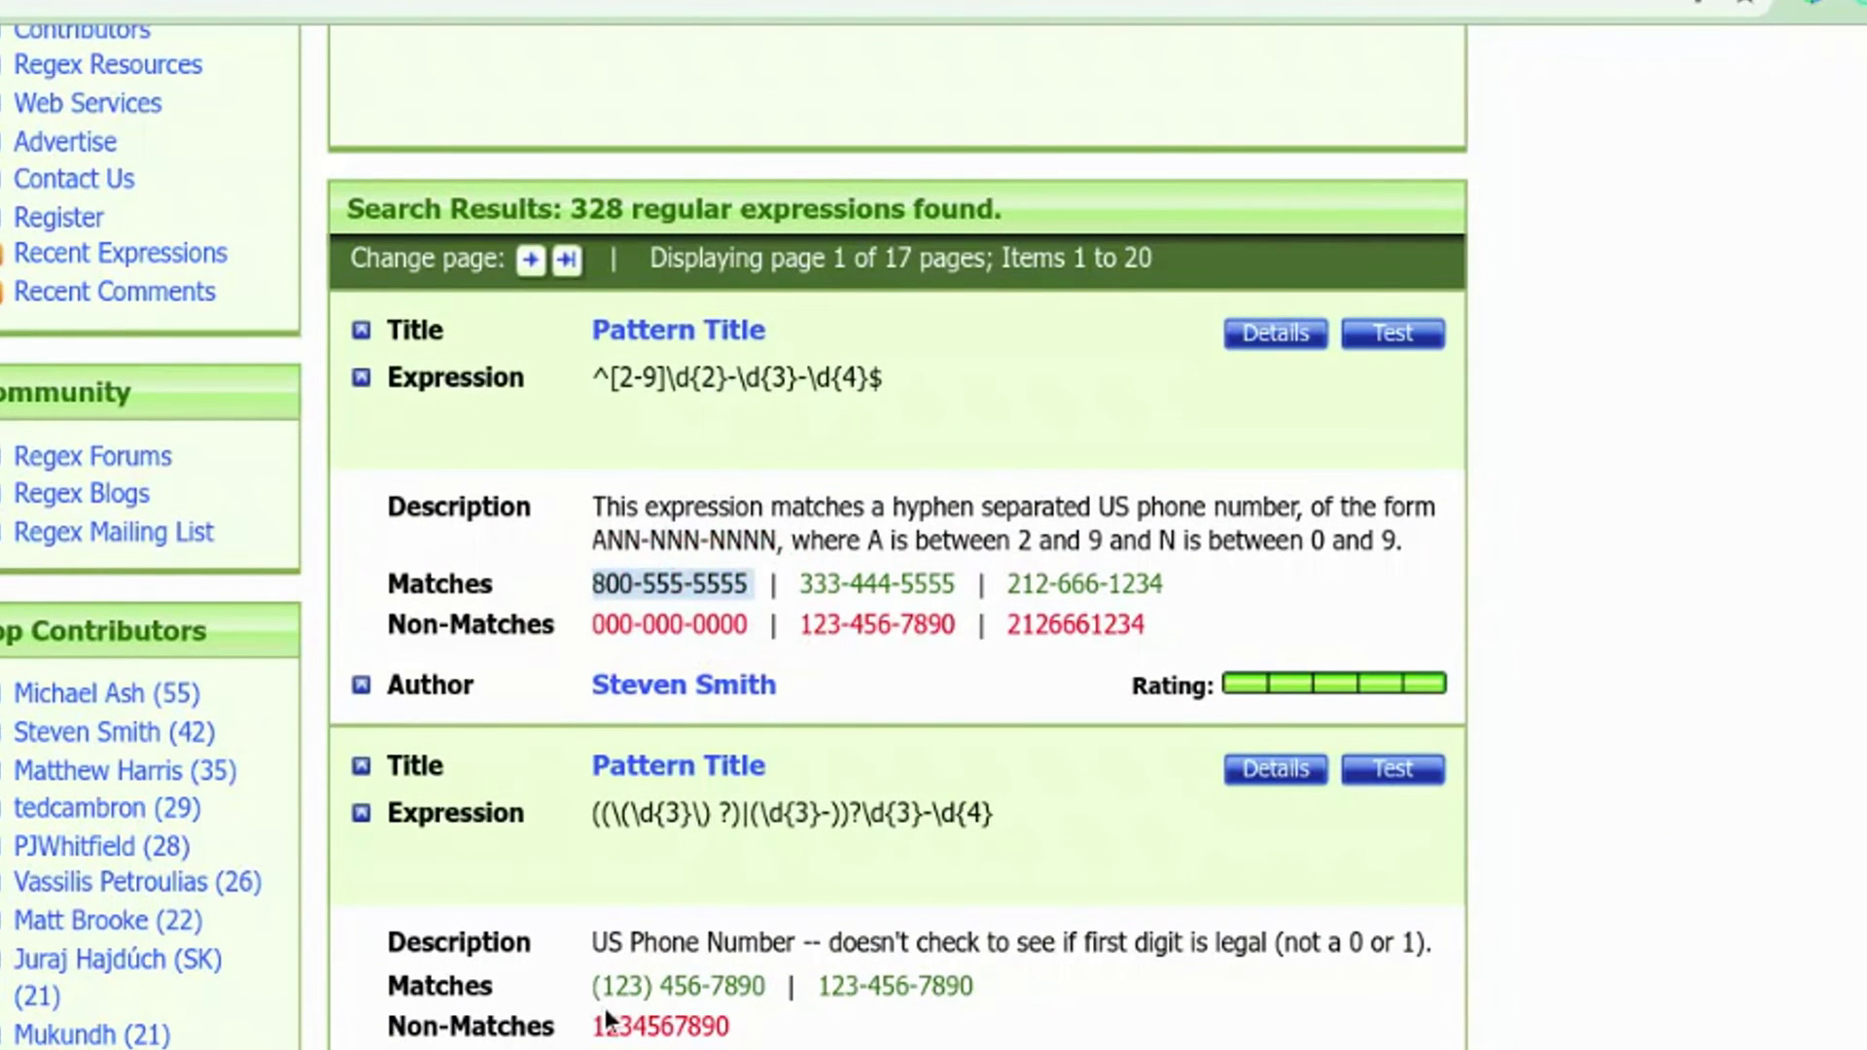
left_click_drag(588, 994, 764, 997)
scroll(764, 997, "down", 7)
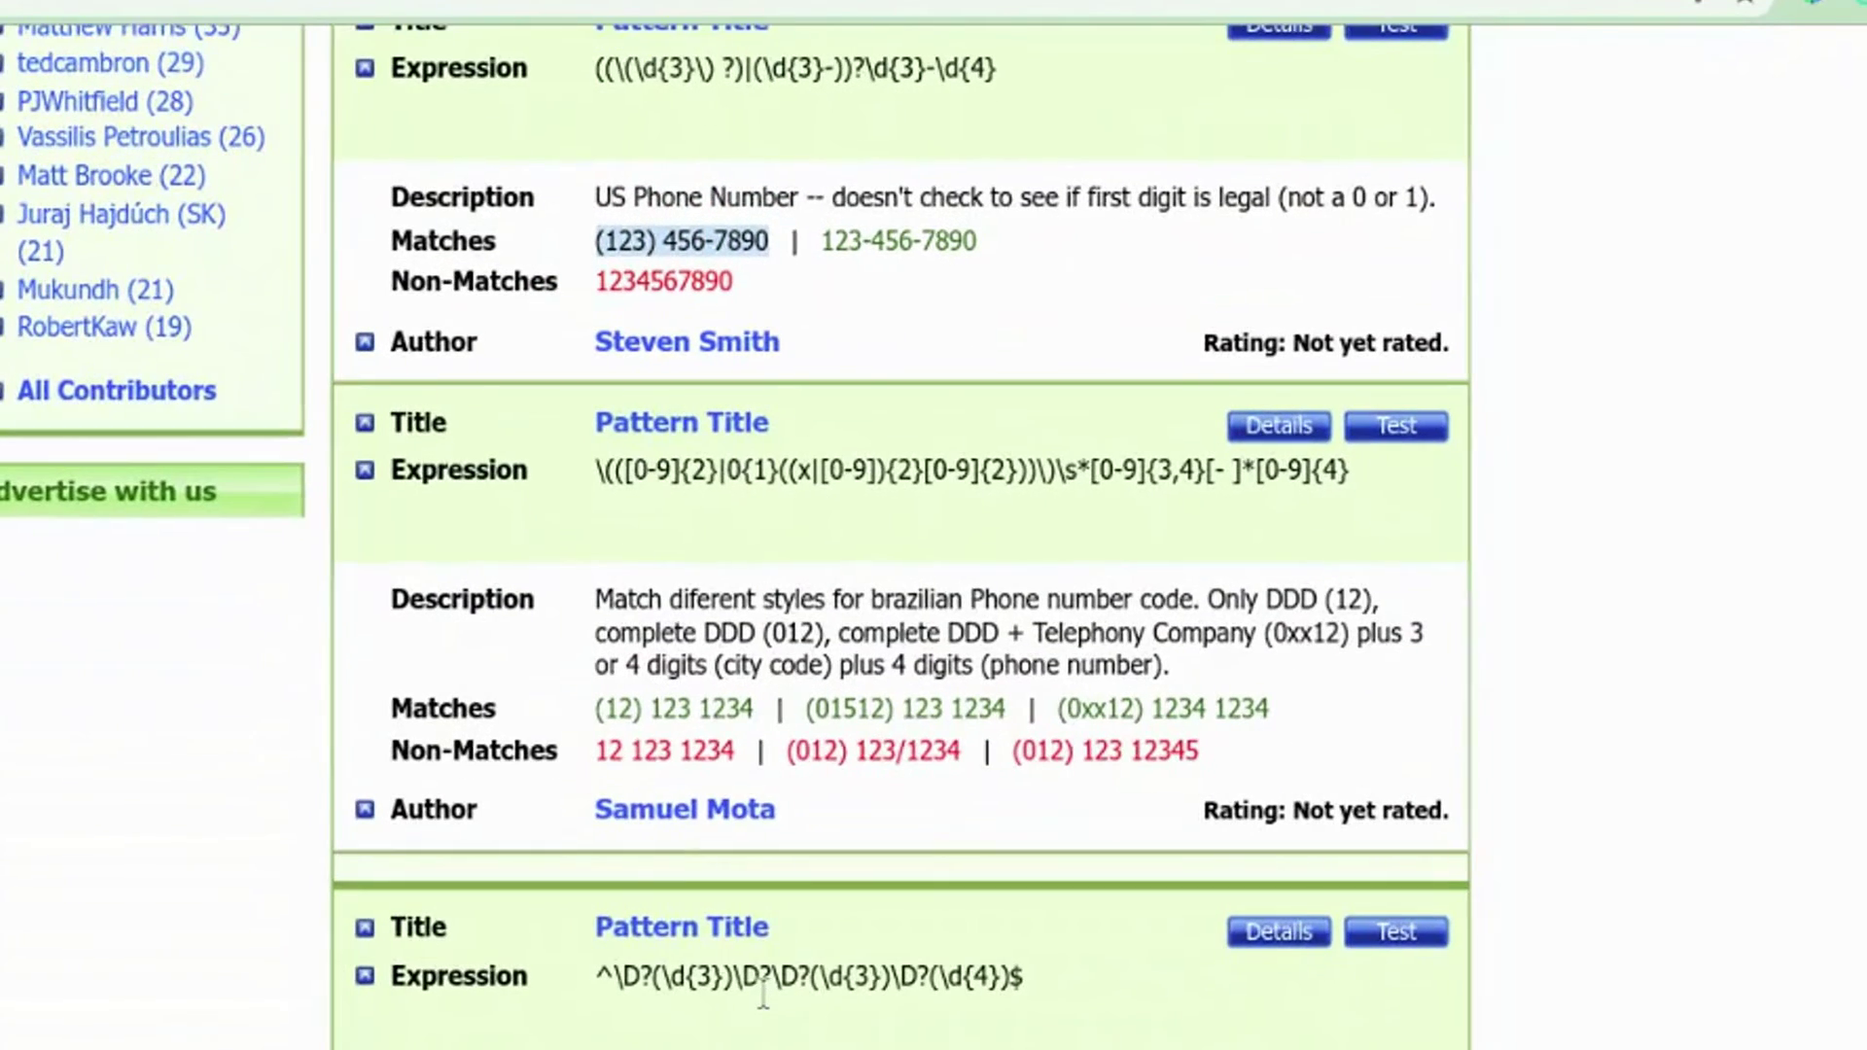
left_click_drag(591, 710, 763, 716)
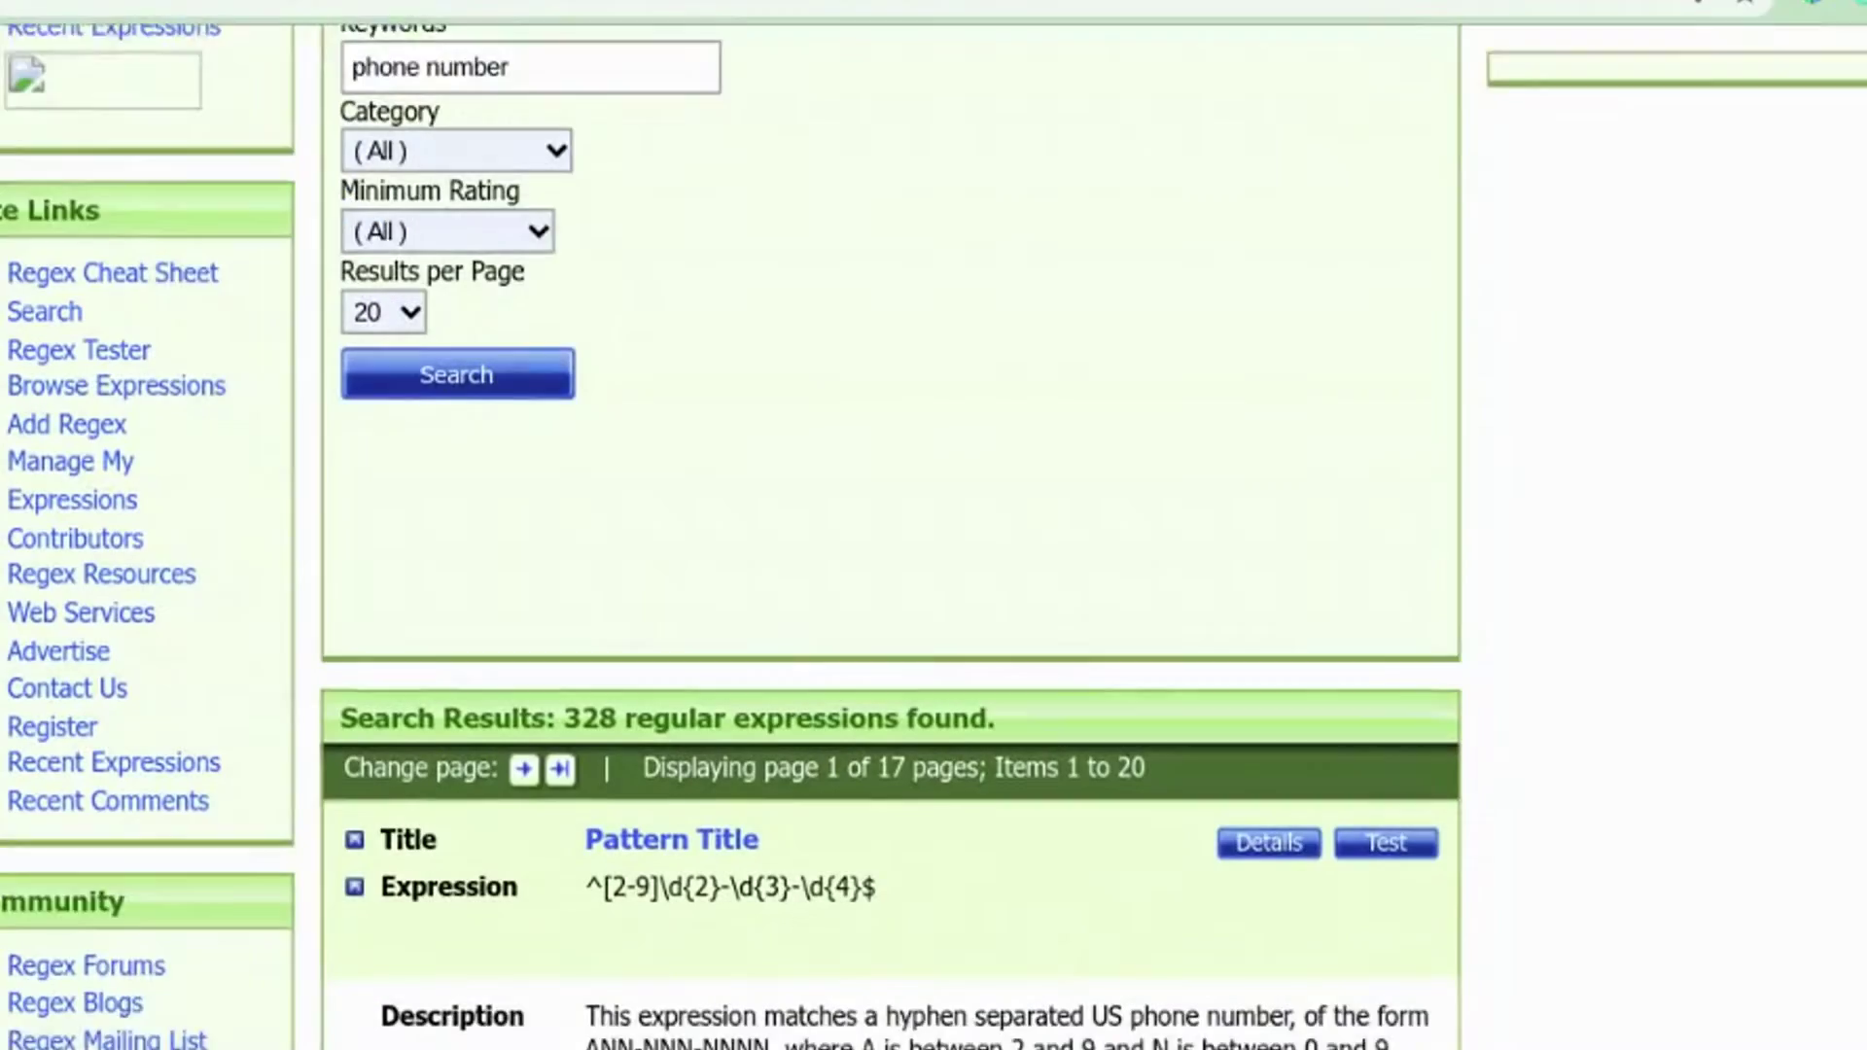
scroll(879, 653, "down", 3)
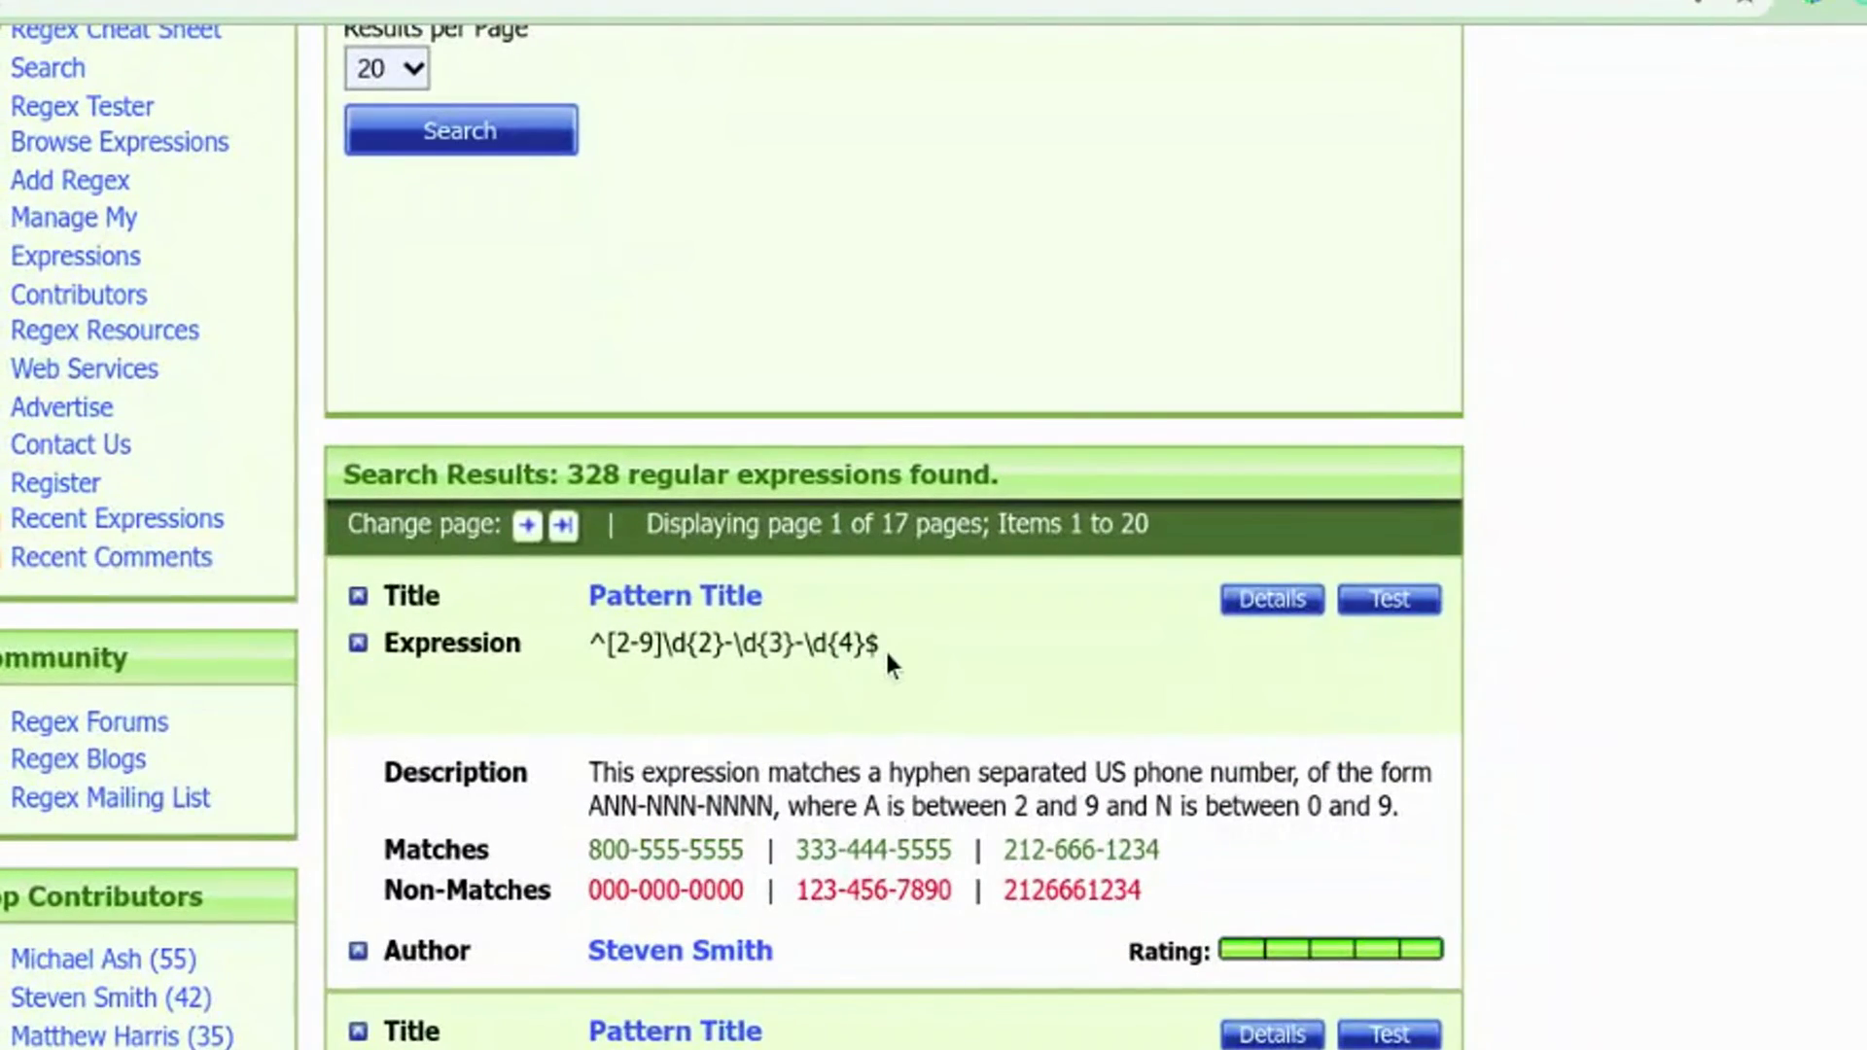
left_click_drag(885, 648, 538, 650)
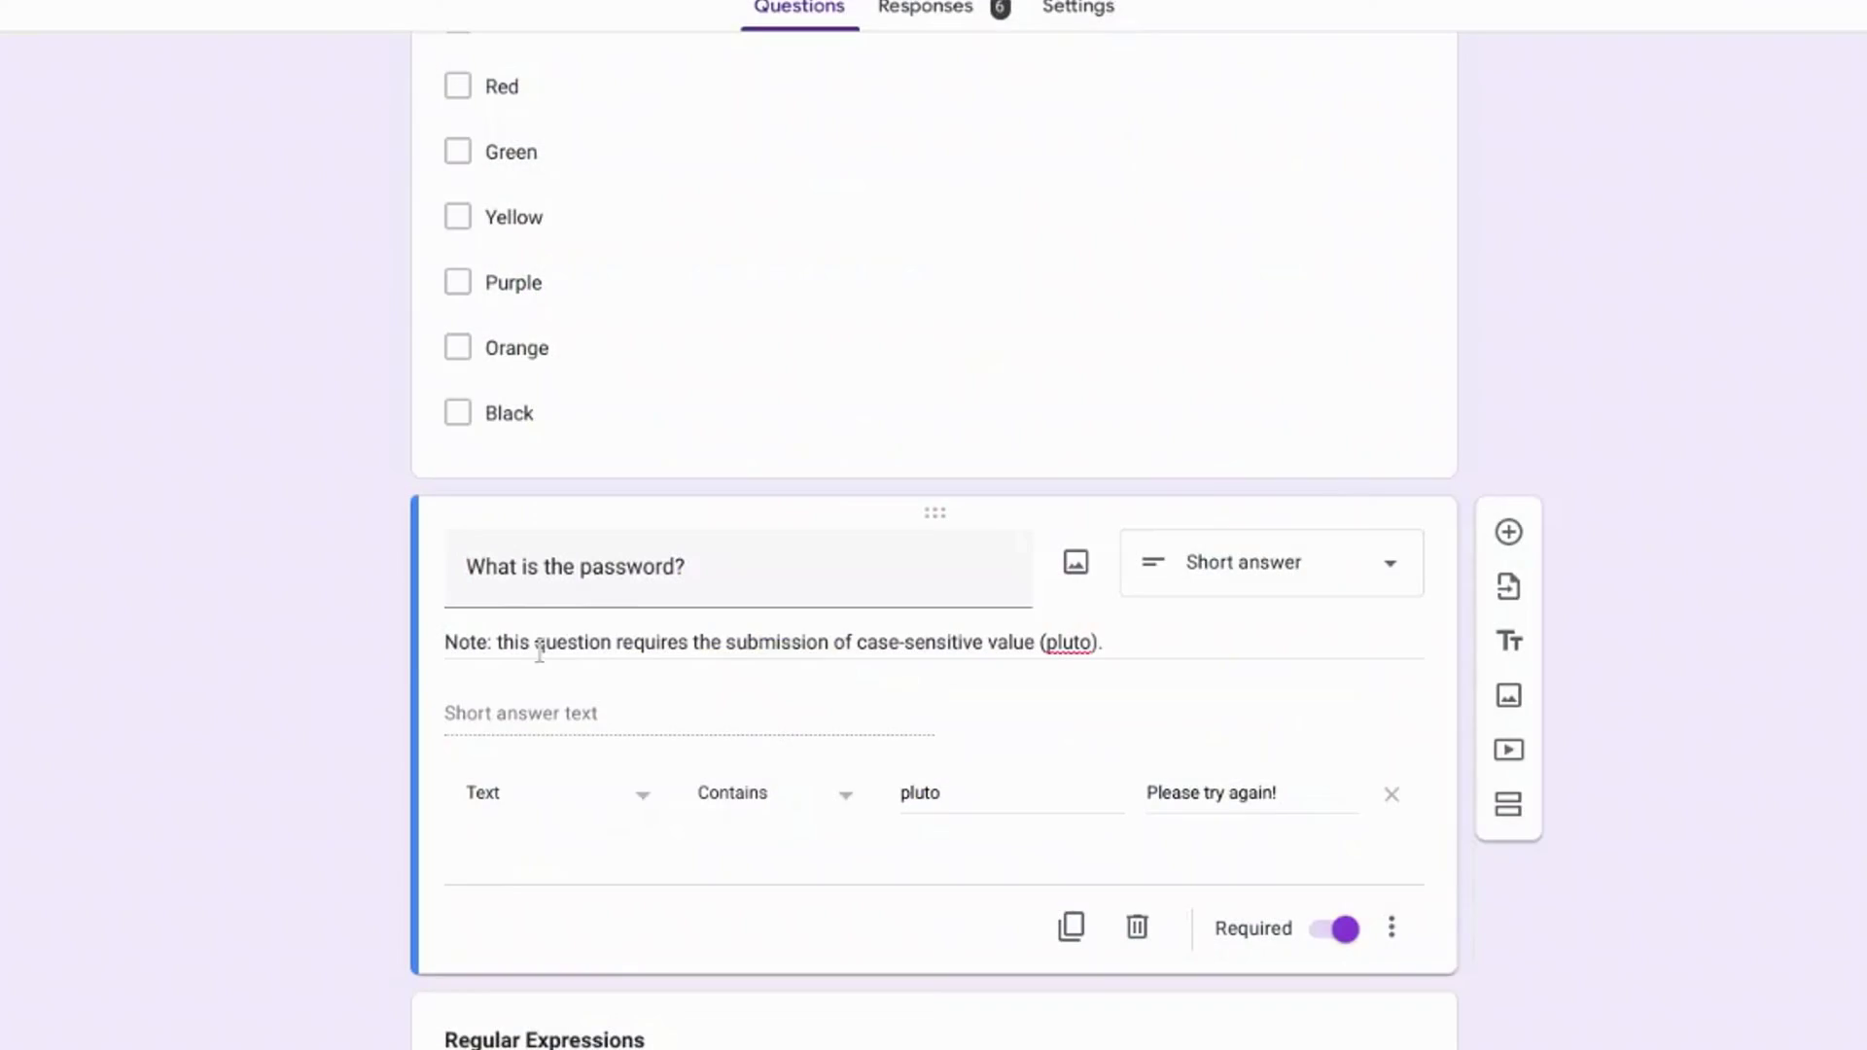
Step: Set the formatted Phone Number question's response validation to Regular expression, Matches
scroll(346, 674, "down", 12)
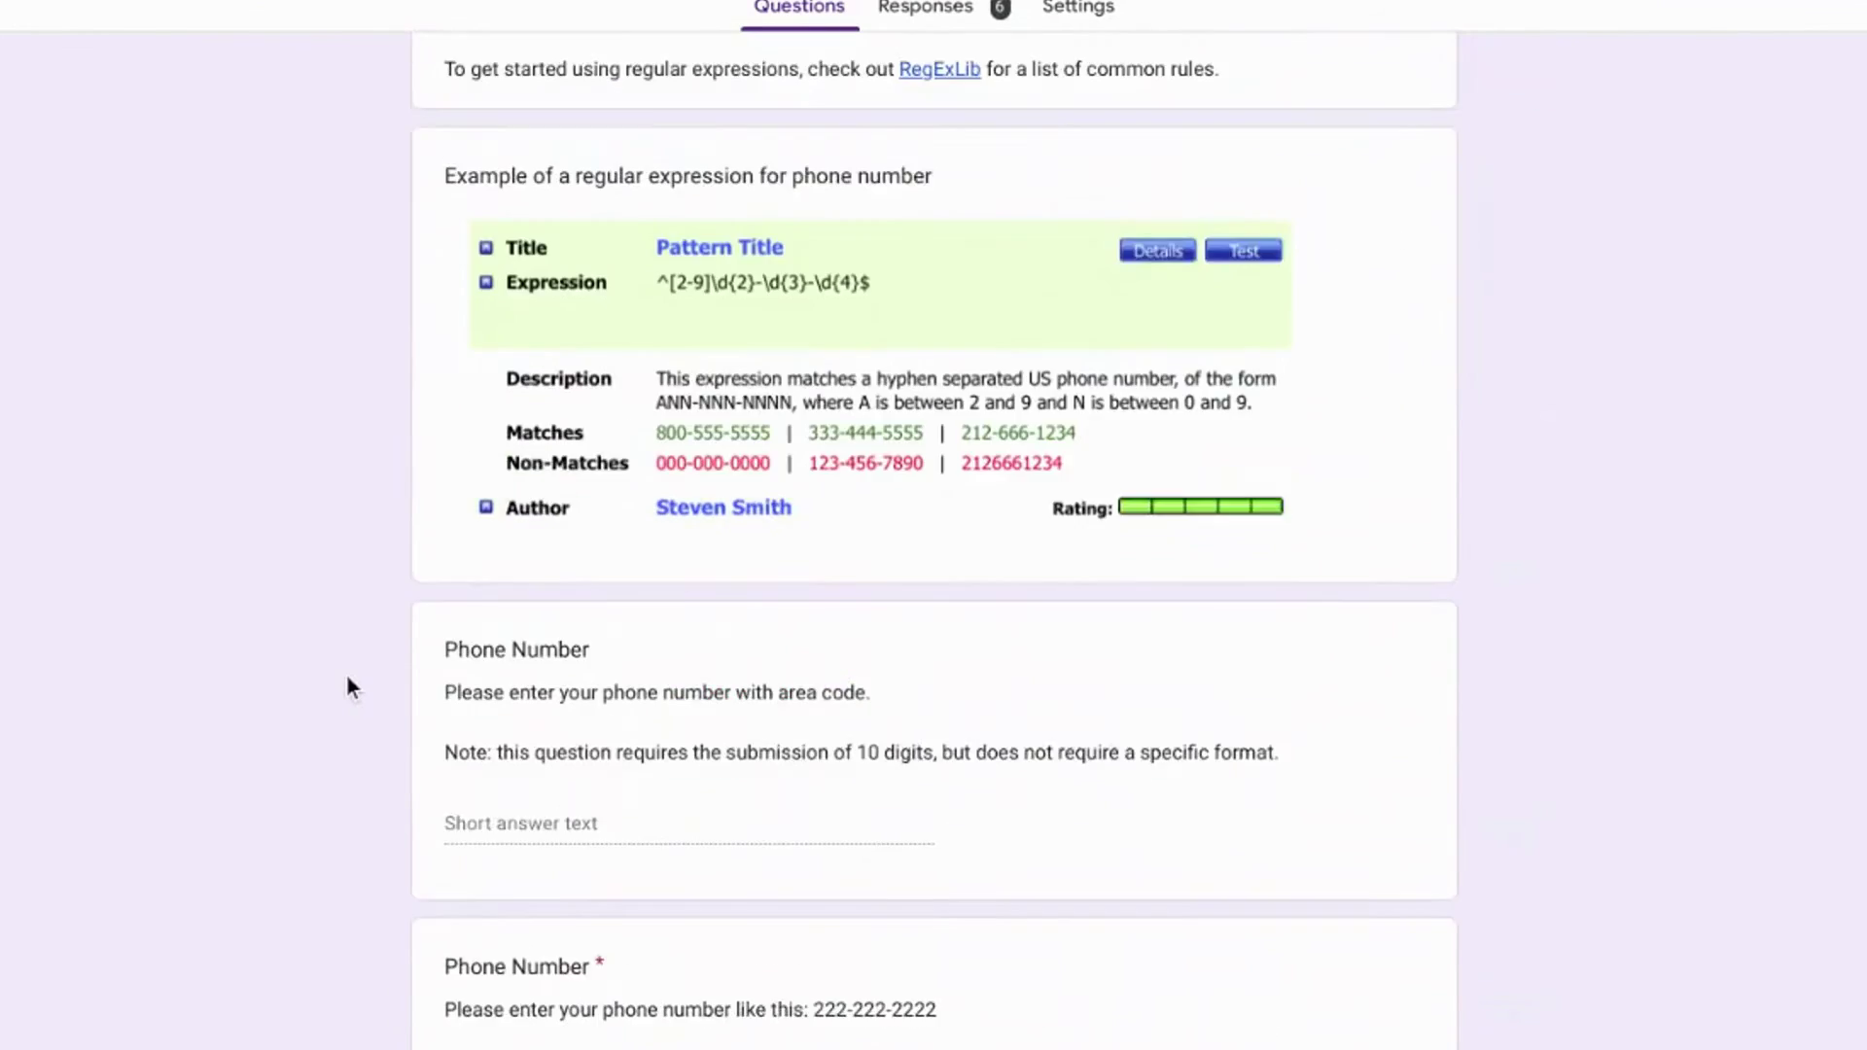
scroll(348, 680, "down", 3)
left_click(531, 747)
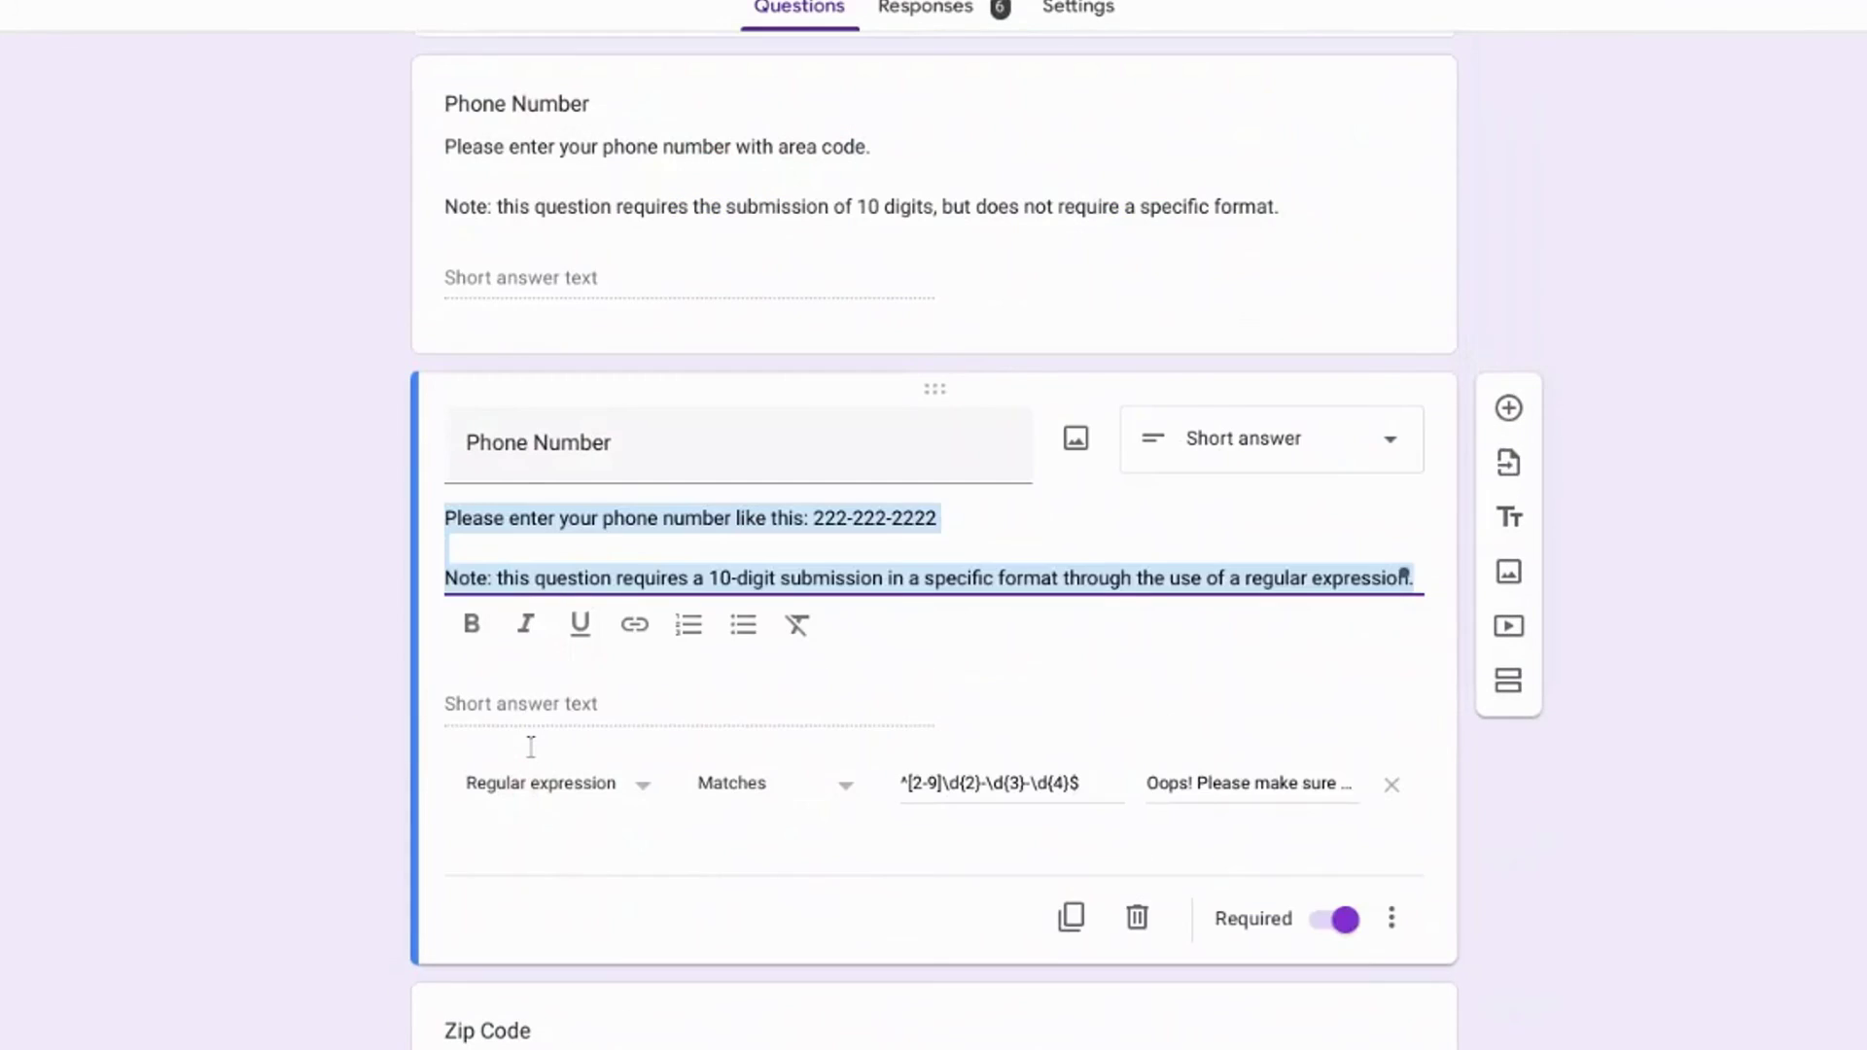
scroll(531, 747, "down", 1)
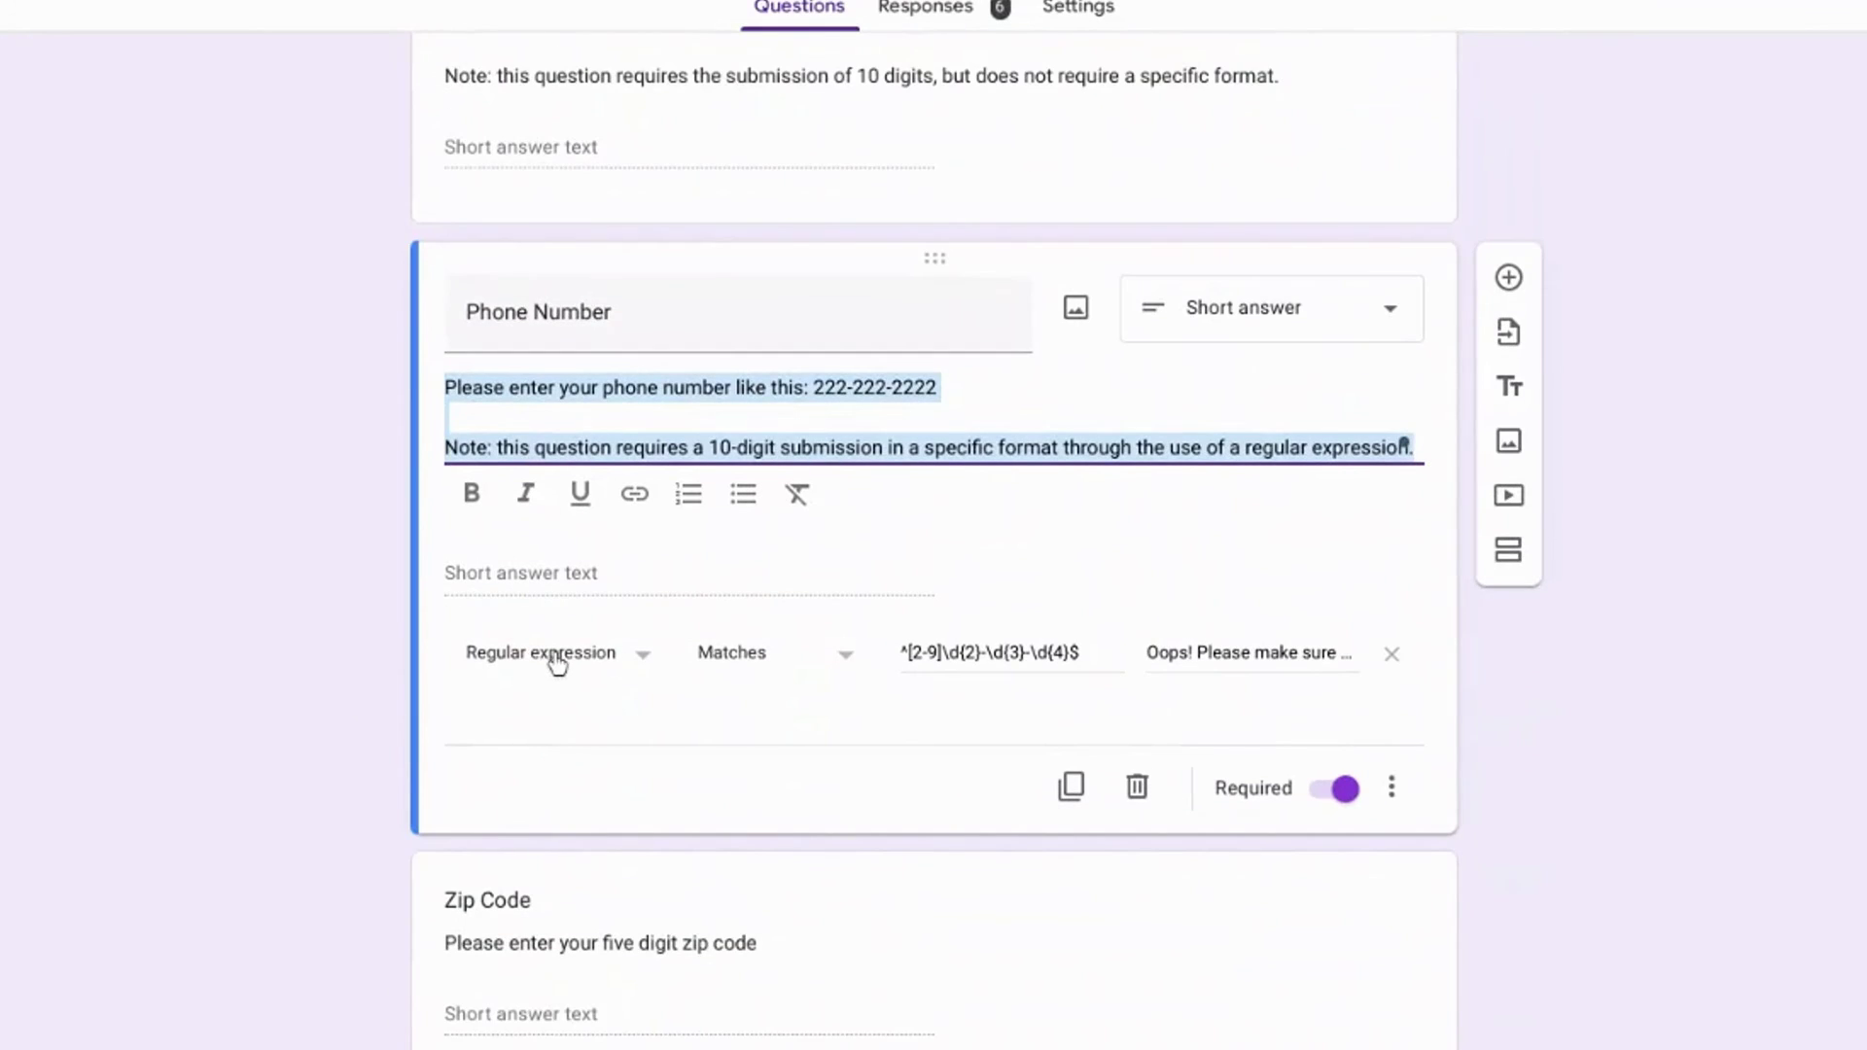
left_click(557, 664)
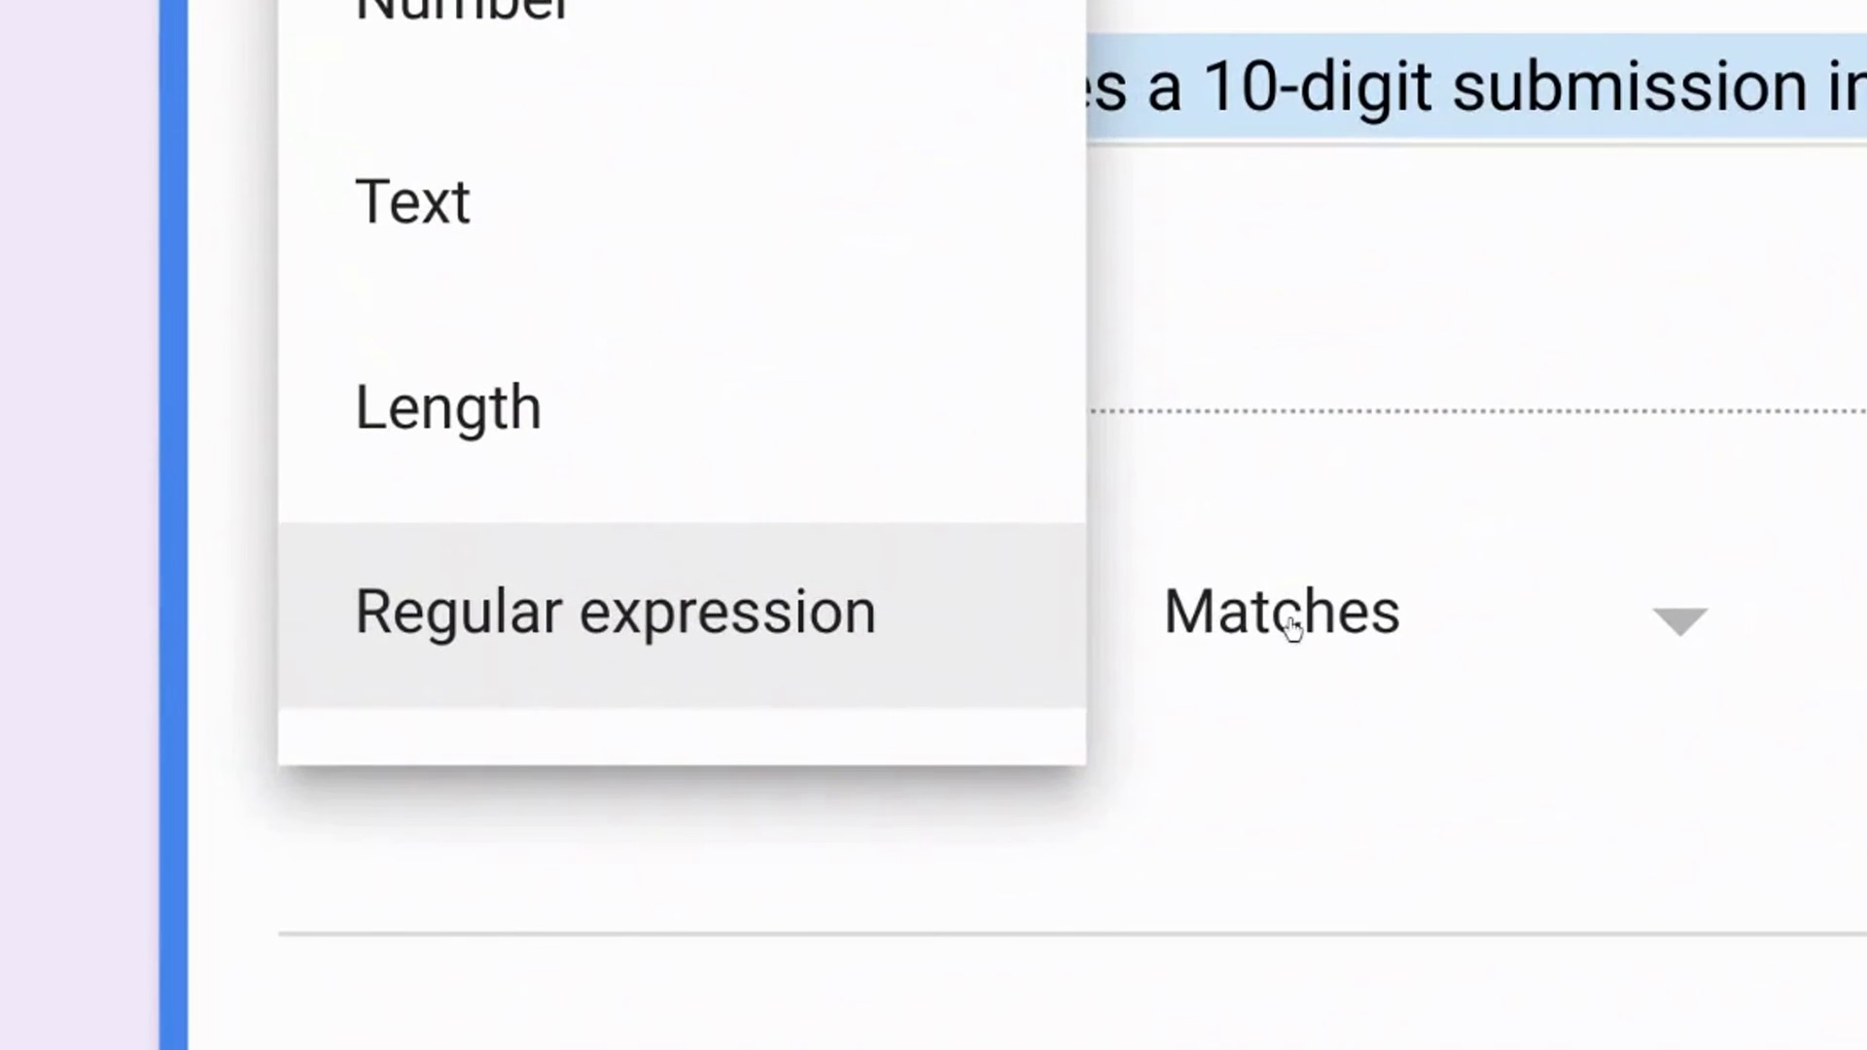
left_click(1293, 627)
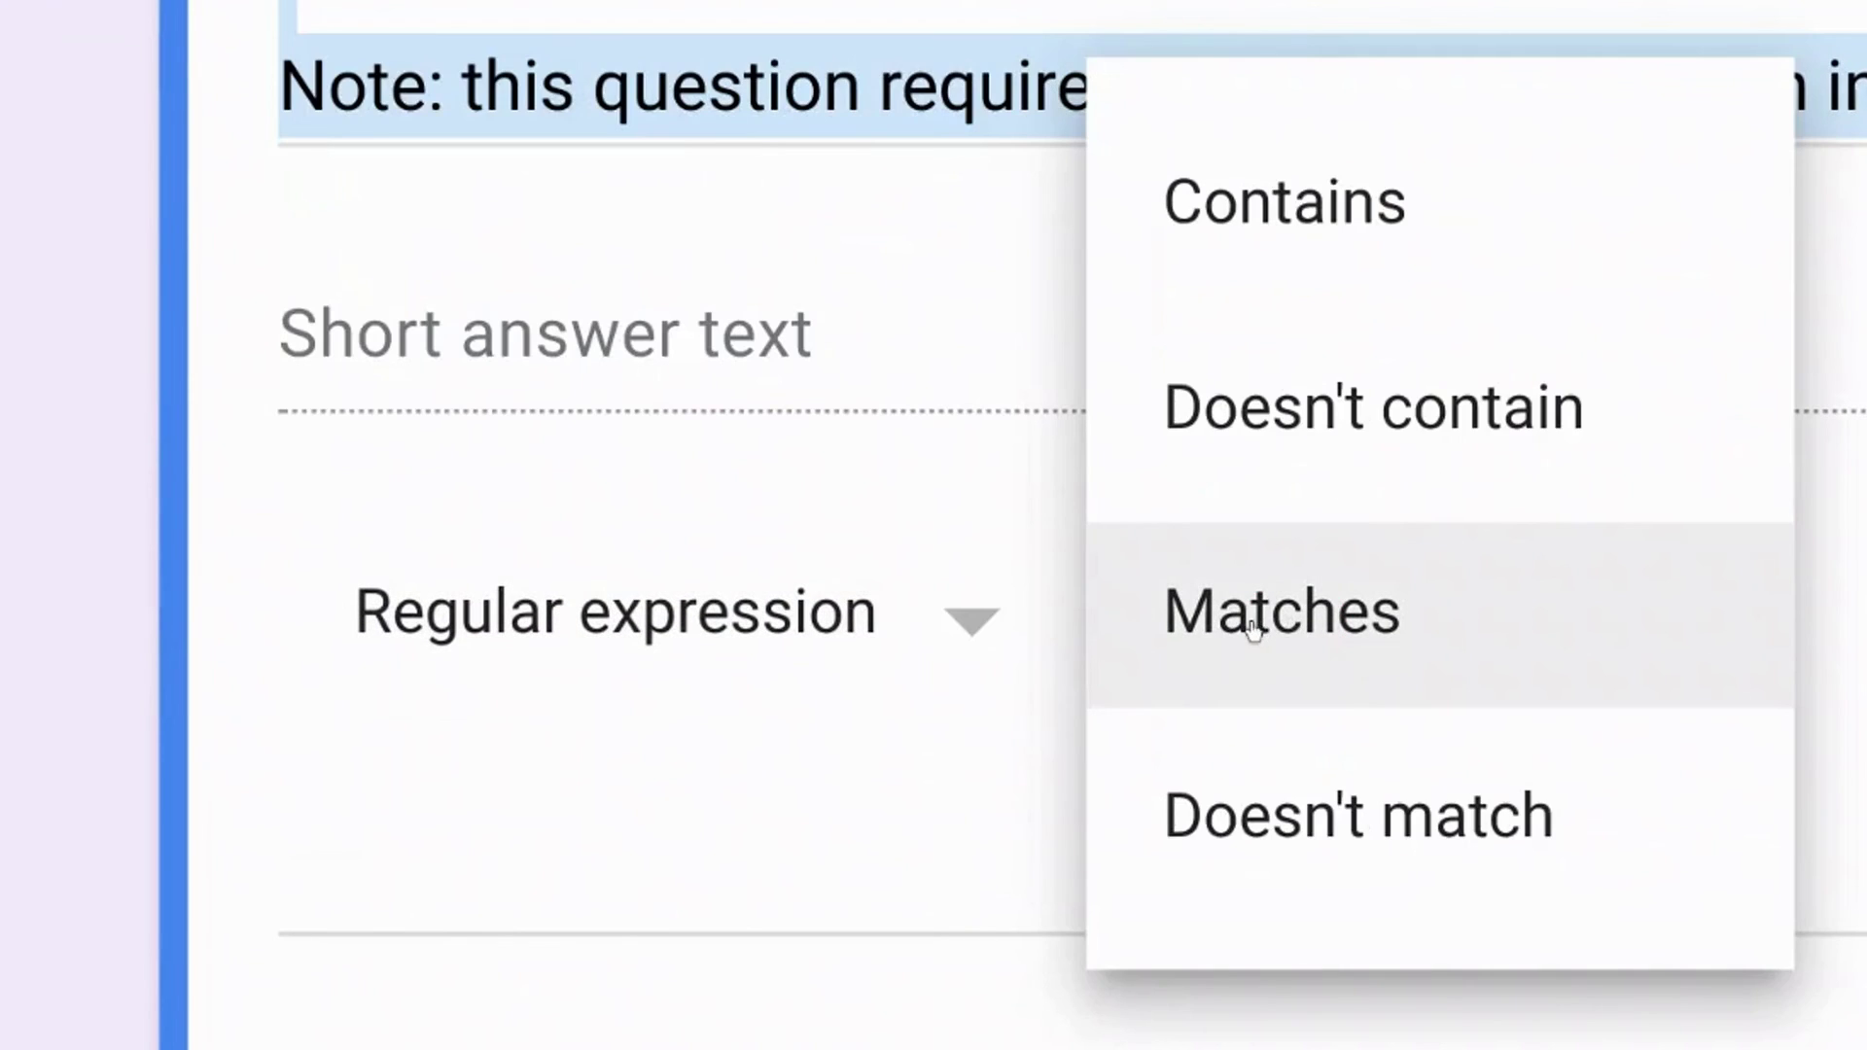
left_click(1243, 632)
Step: Paste ^[2-9]\d{2}-\d{3}-\d{4}$ into the validation pattern field
left_click(1851, 662)
type("^[2-9]\\d{2}-\\d{3}-\\d{4}$")
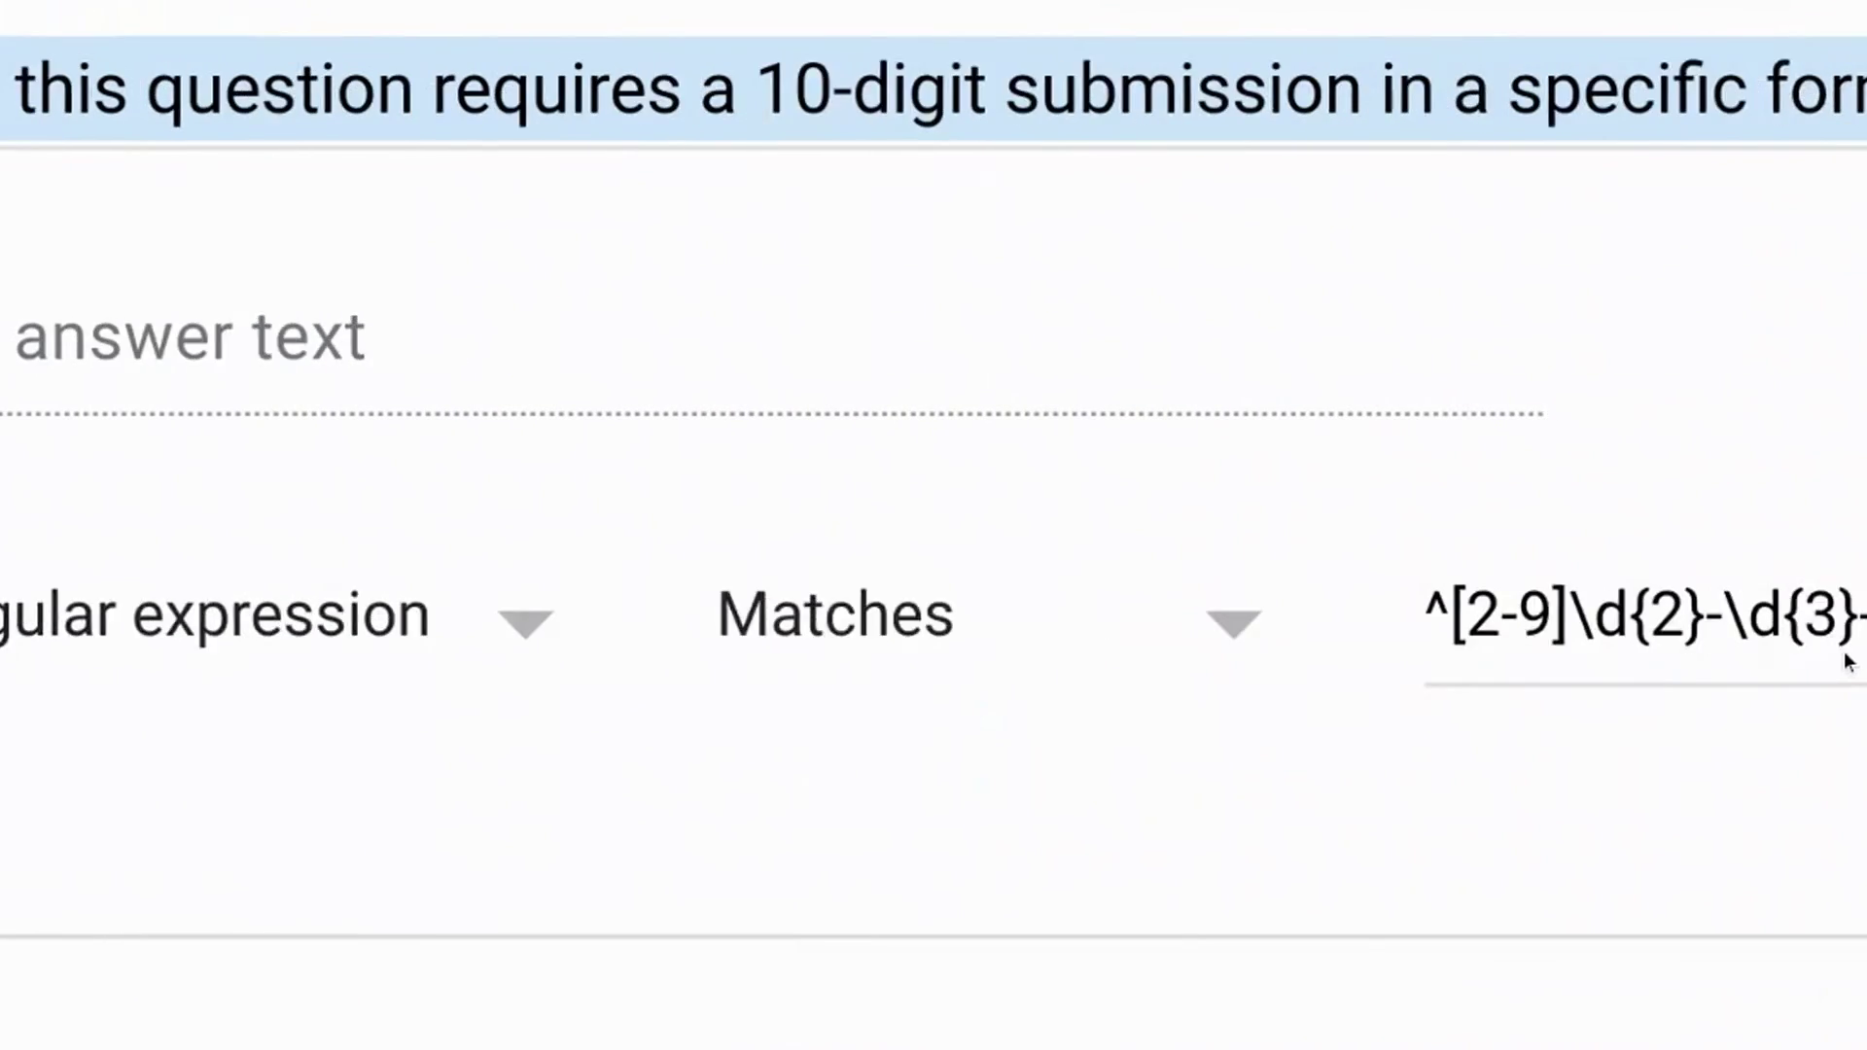
key("BackSpace")
key("shift+Tab")
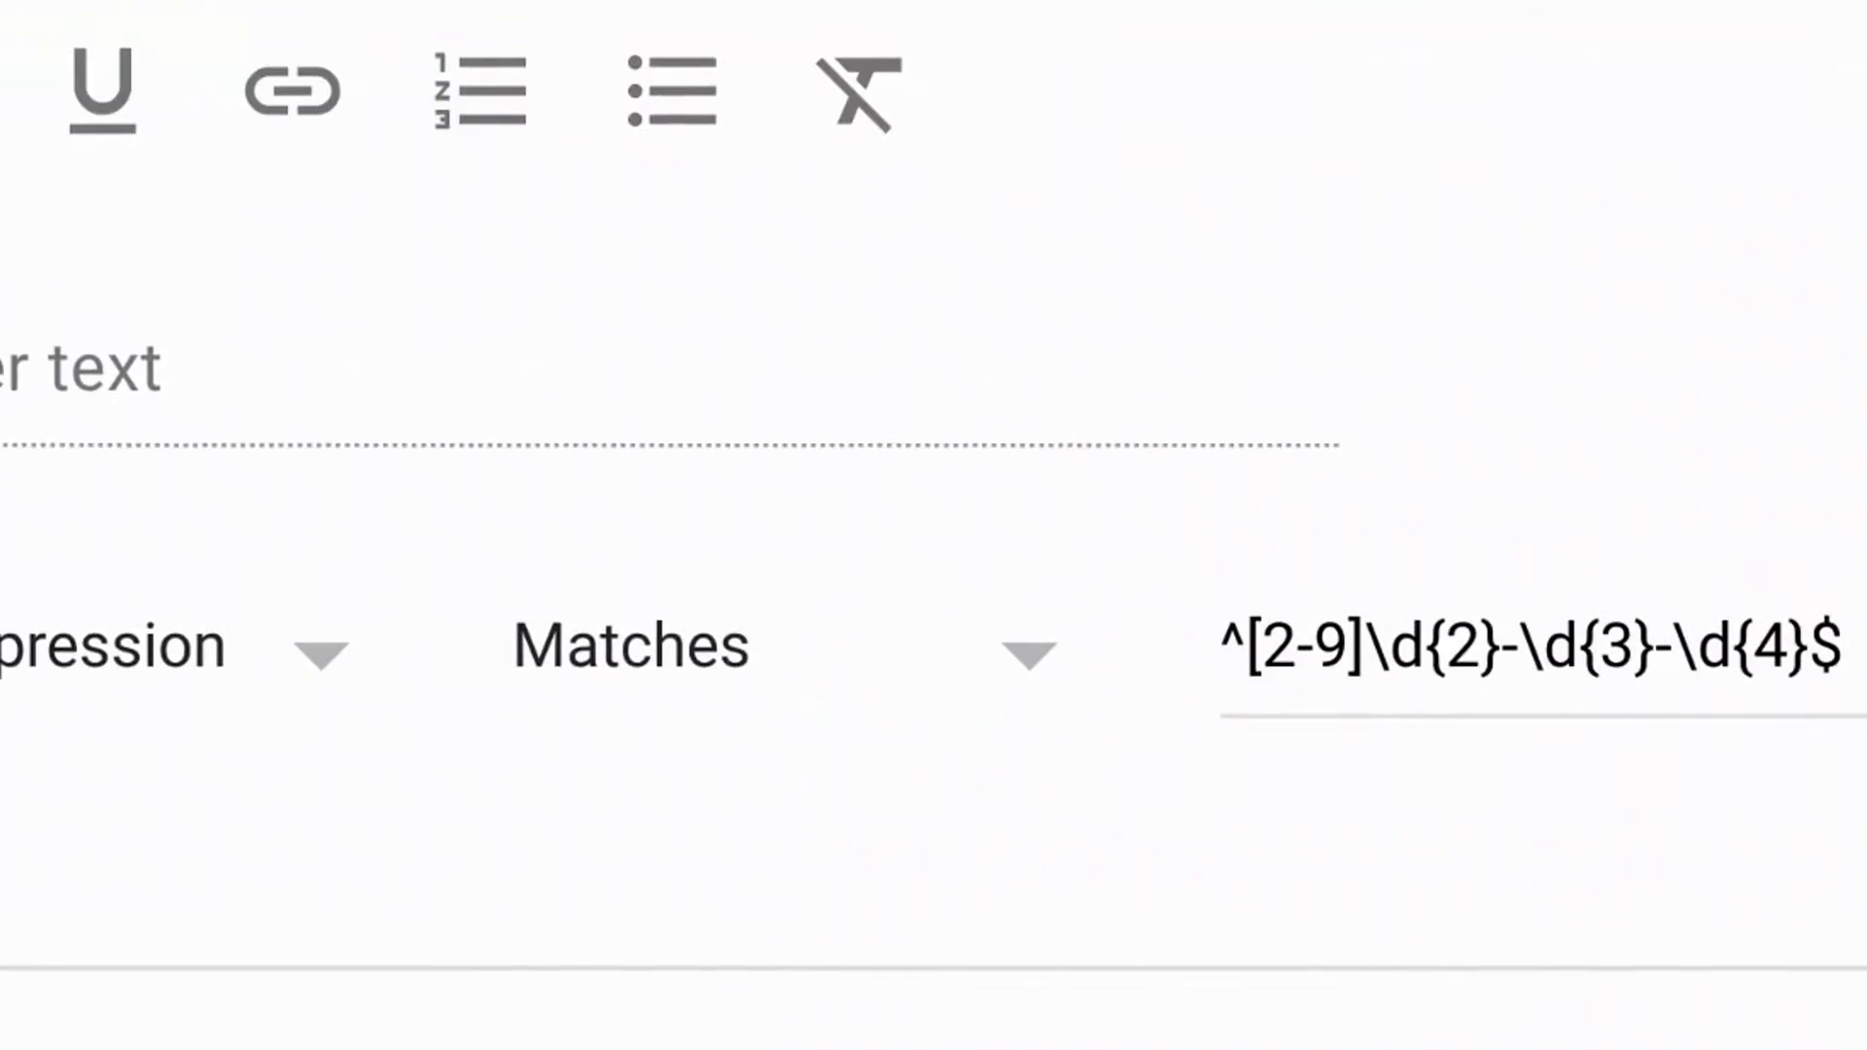
key("Tab")
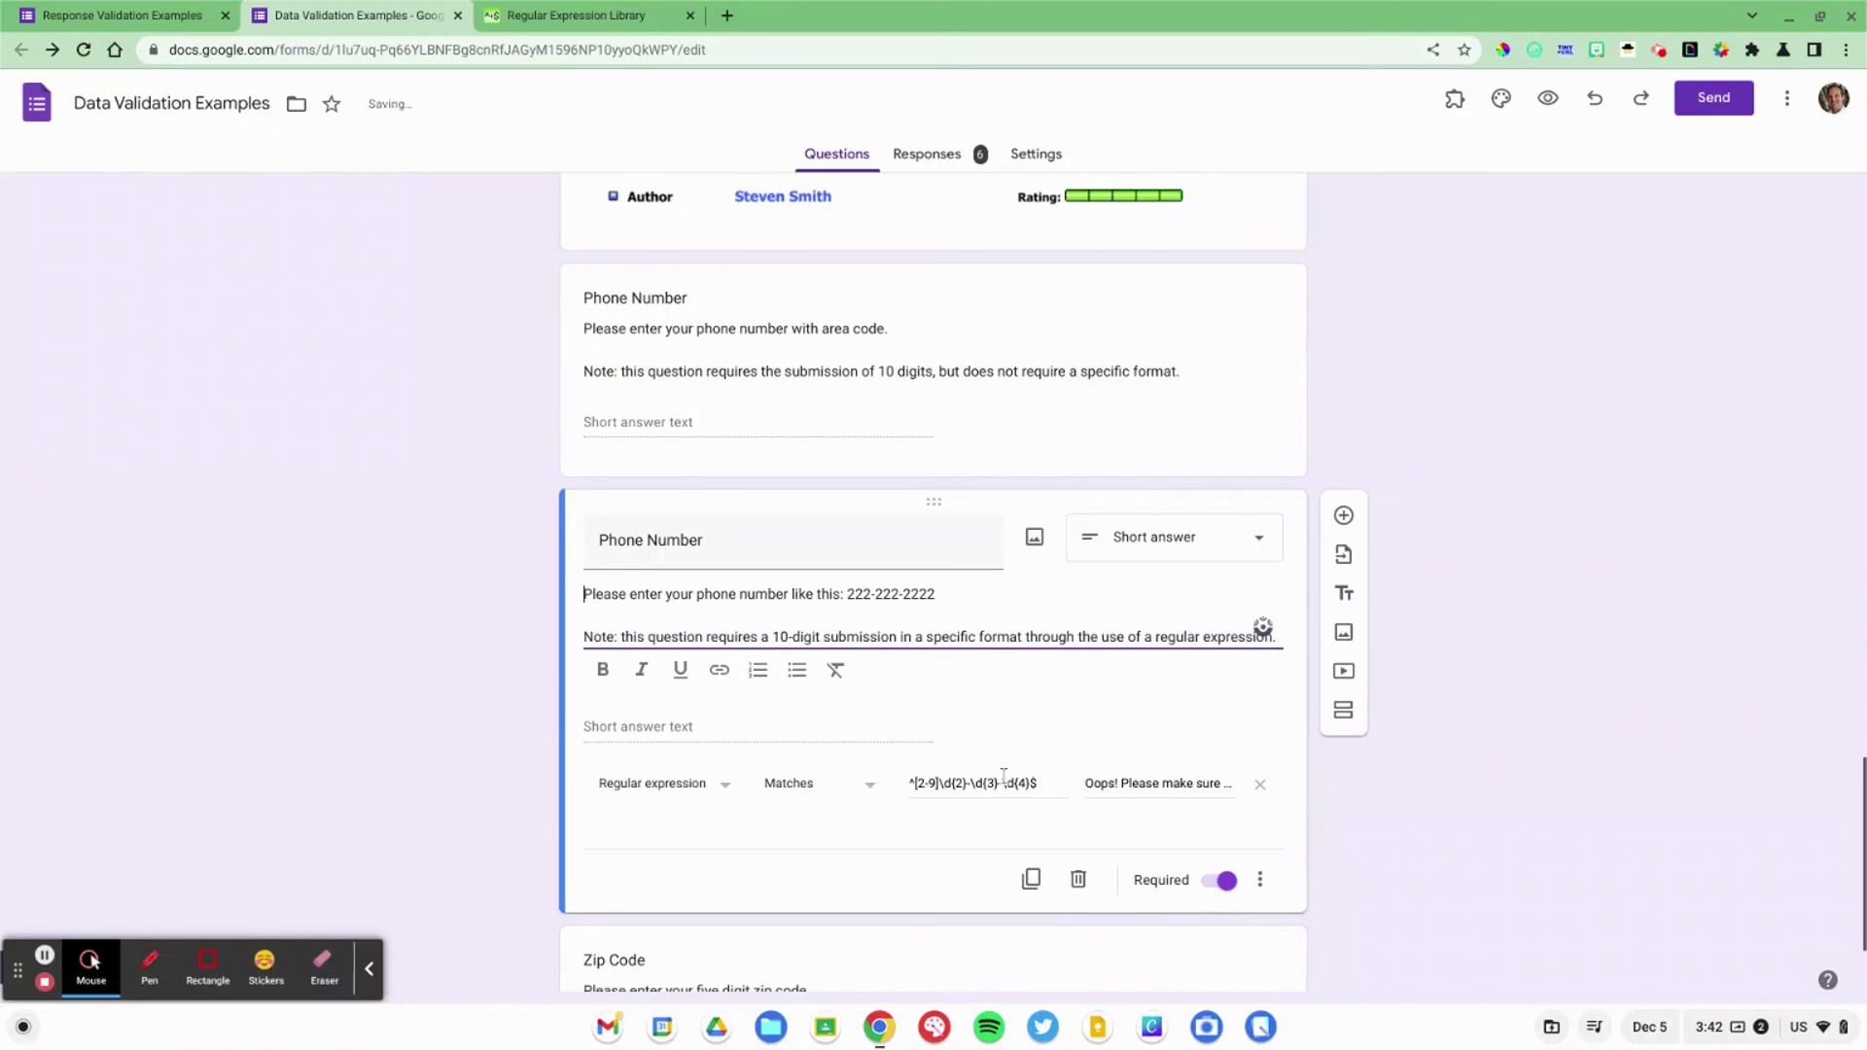
left_click(1004, 775)
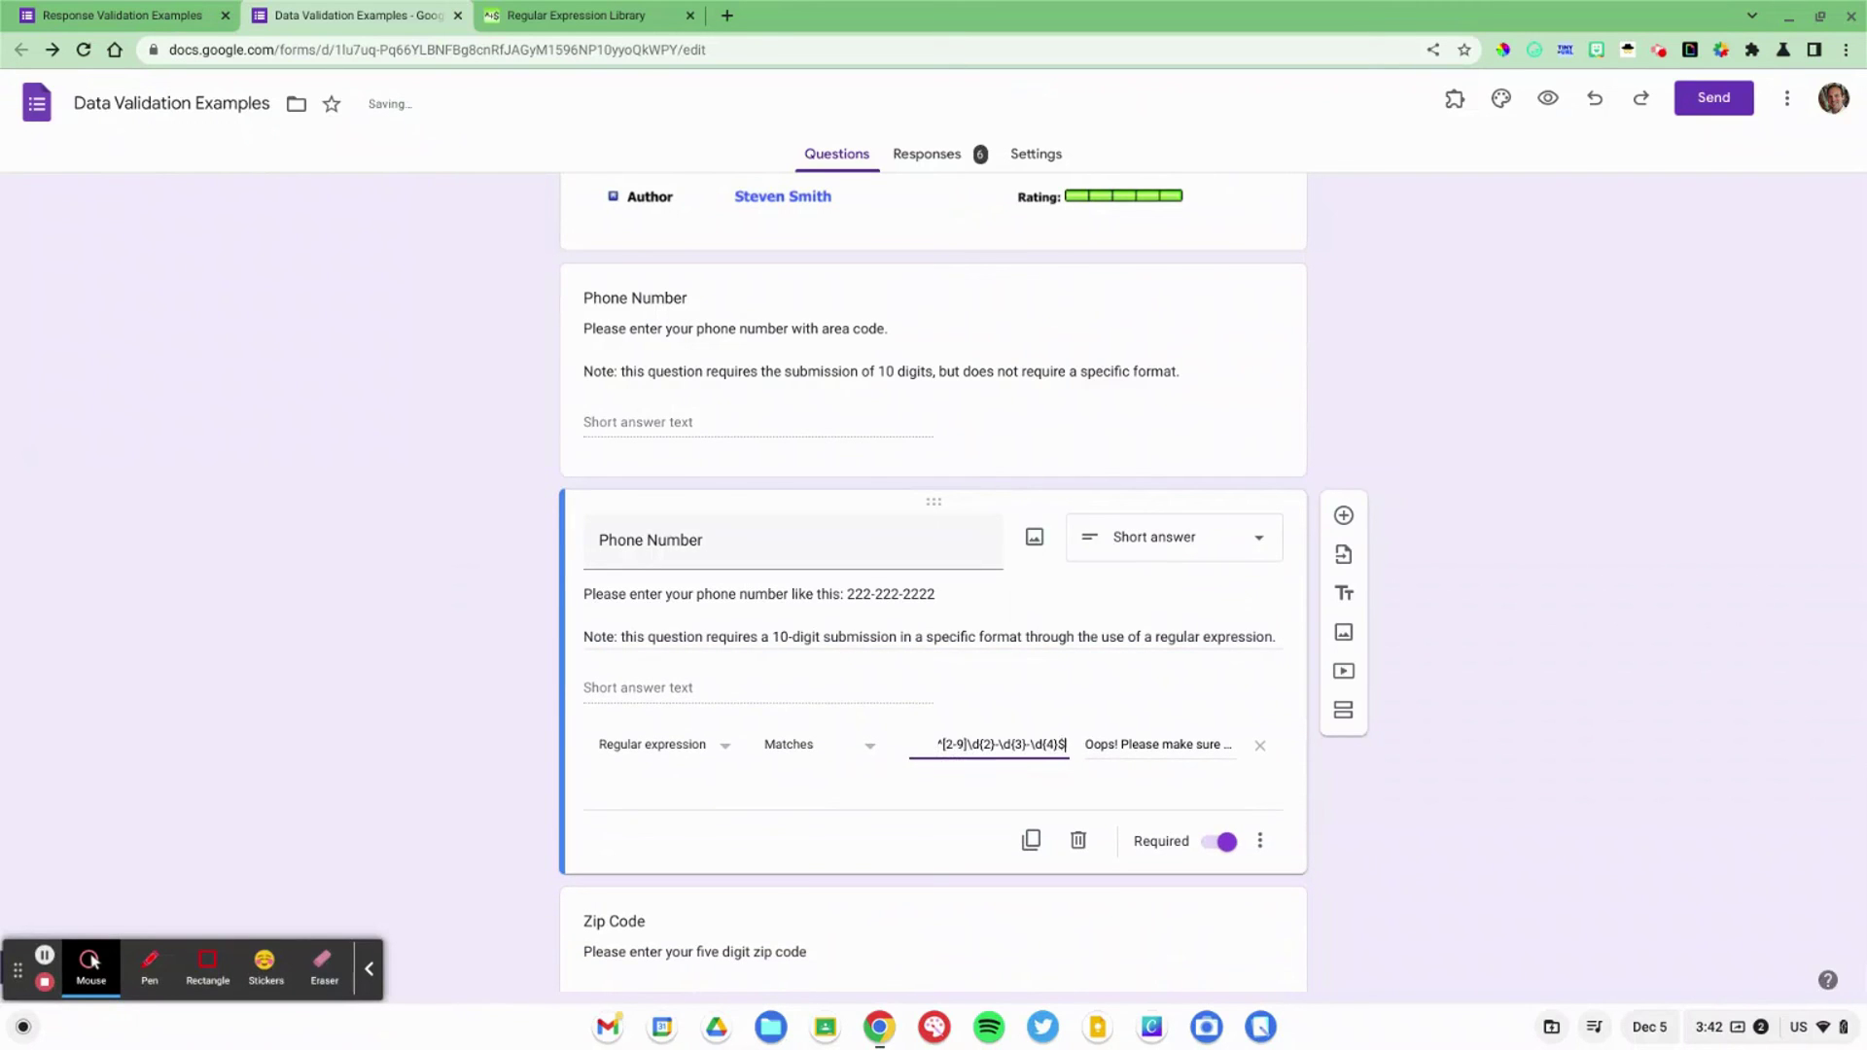
key("Home")
key("shift+Right")
key("shift+Right")
key("shift+Right")
key("shift+Right")
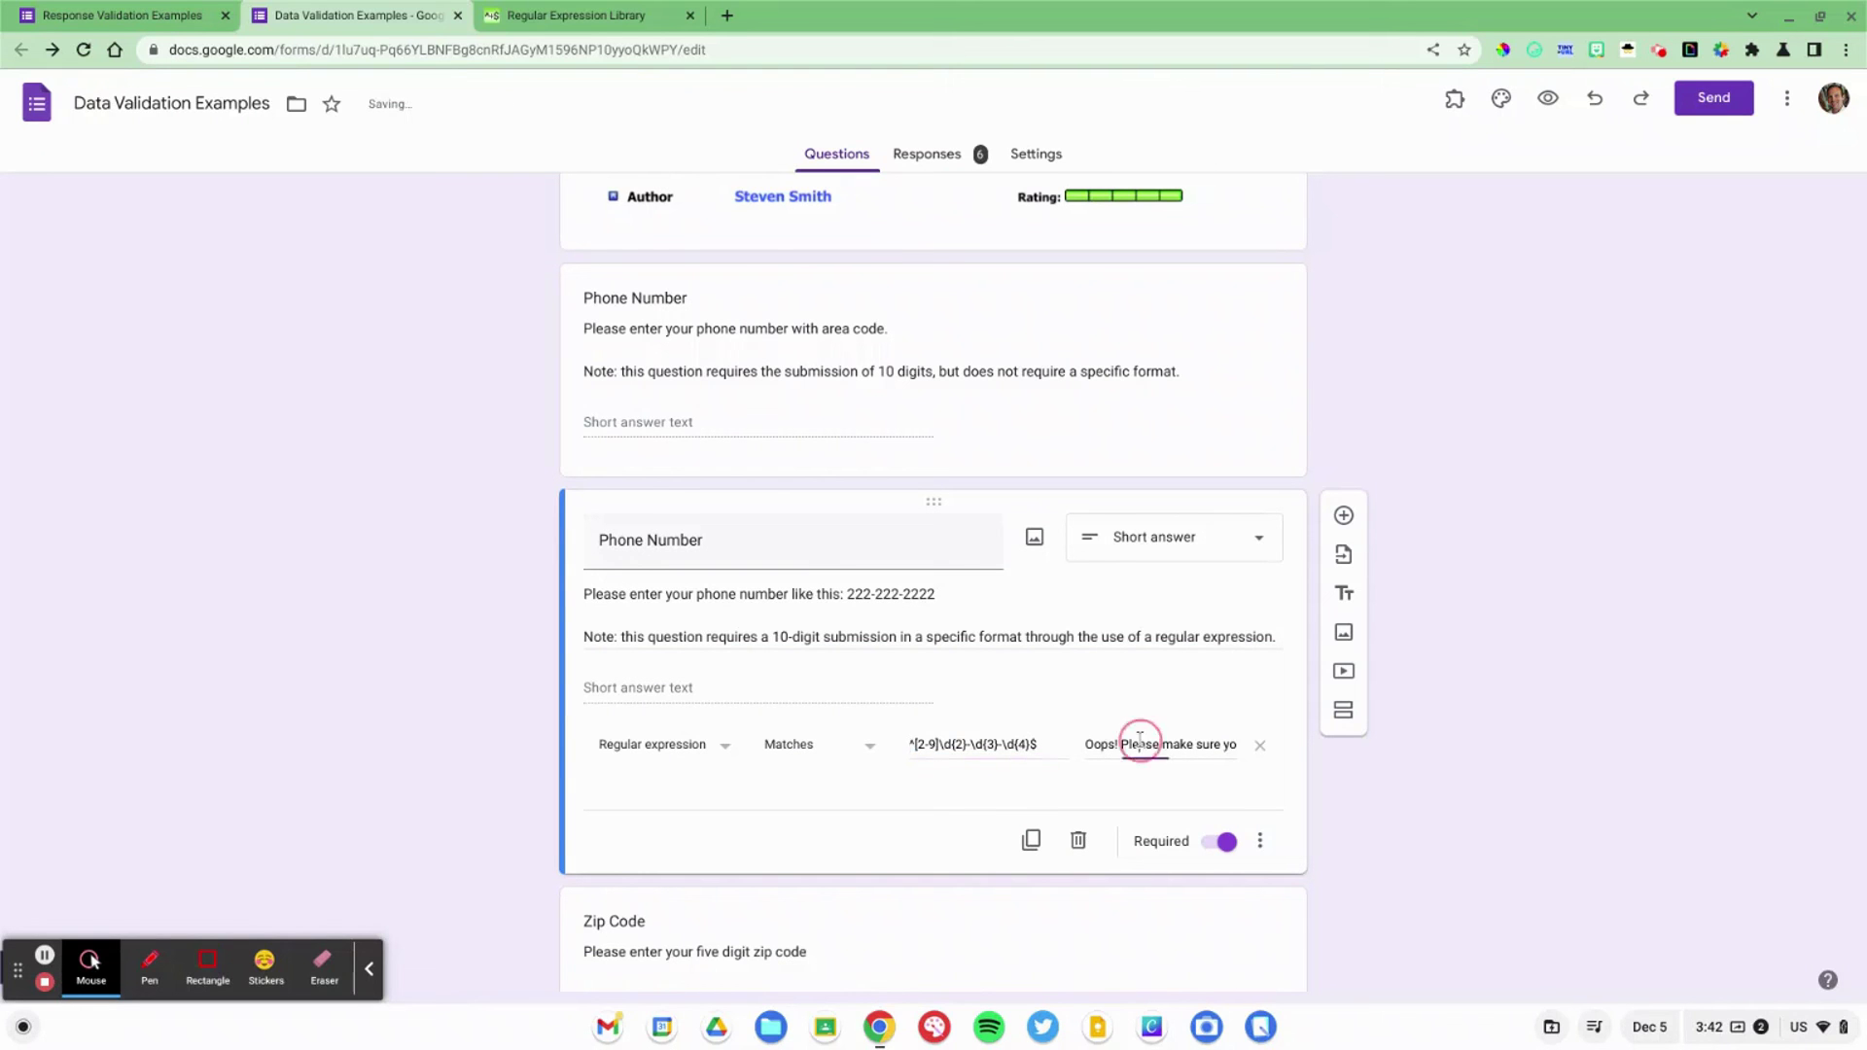
scroll(1140, 741, "up", 5)
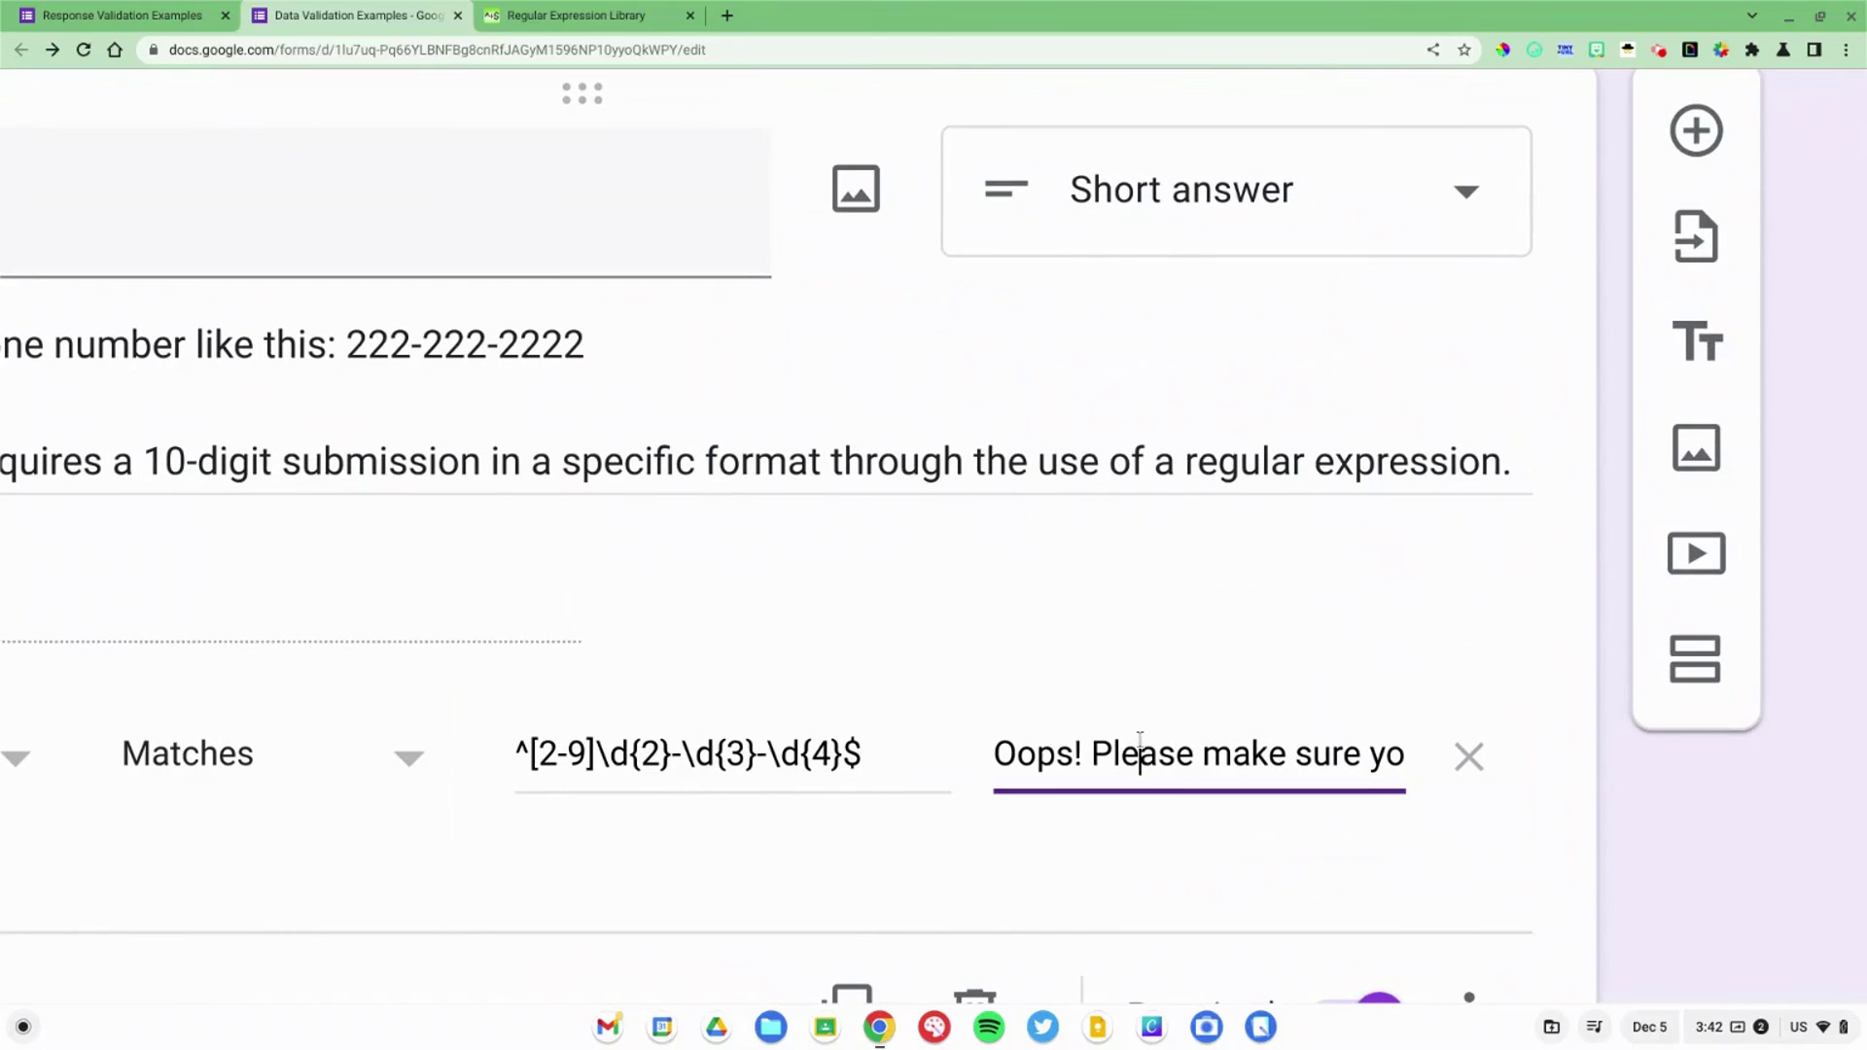